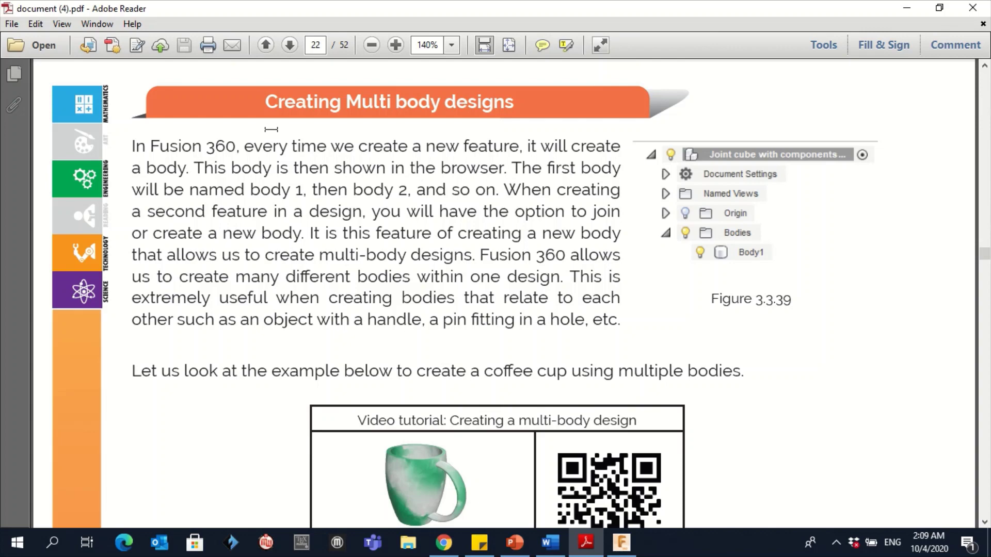
- Read the handout's section on creating multi-body designs, including the coffee cup example
drag(268, 109, 525, 104)
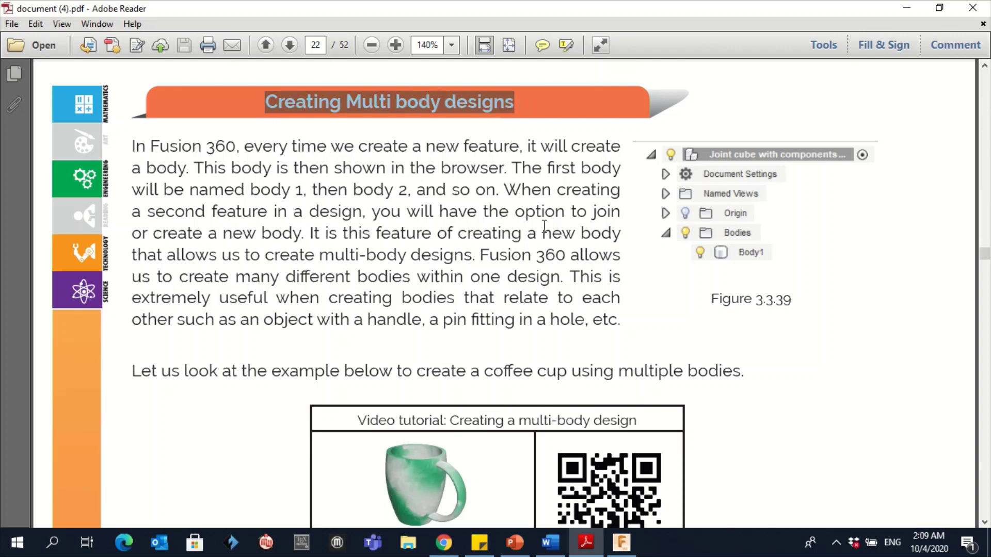
scroll(545, 226, down, 1)
scroll(545, 370, down, 9)
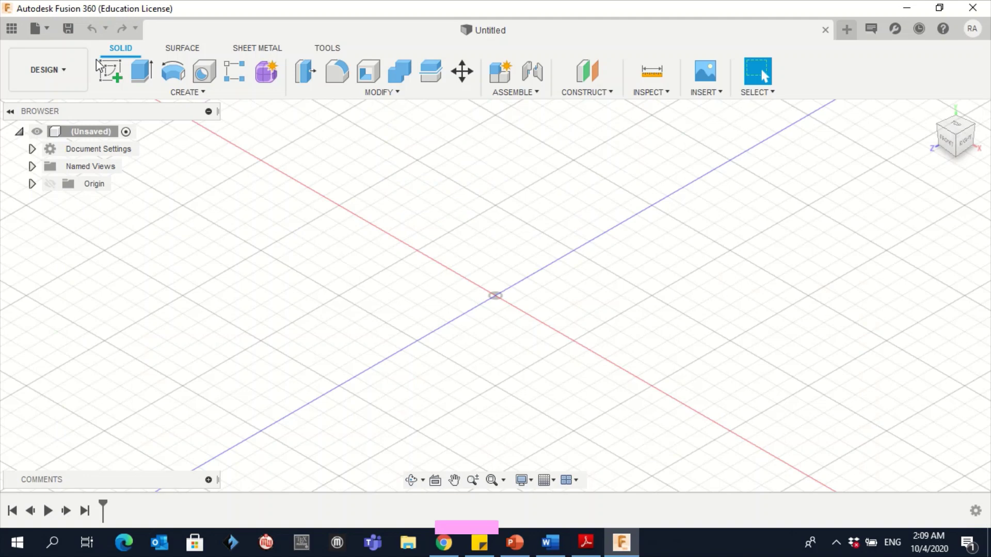
- In Fusion 360, start a sketch on the front XY plane and consult the handout's drawing of the half cup profile
click(111, 70)
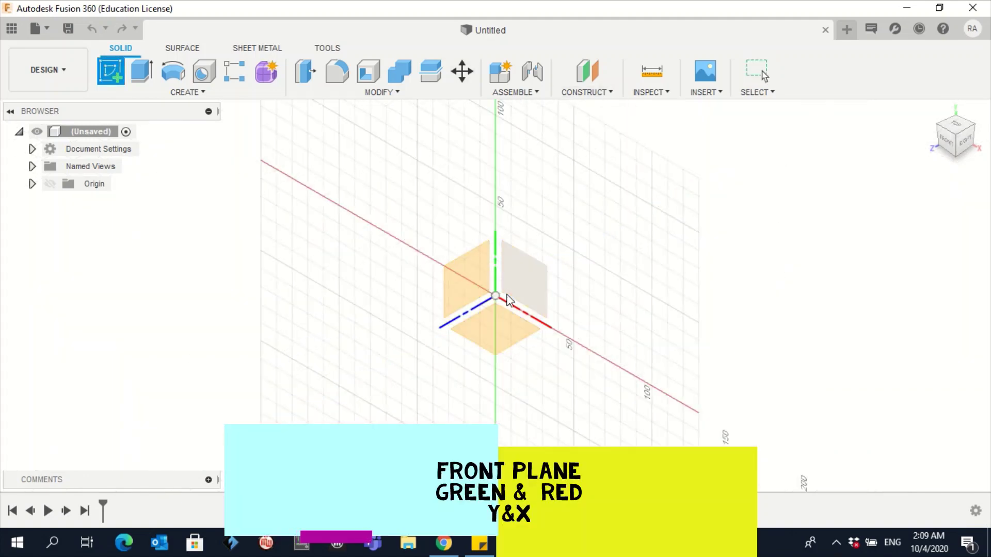
click(531, 286)
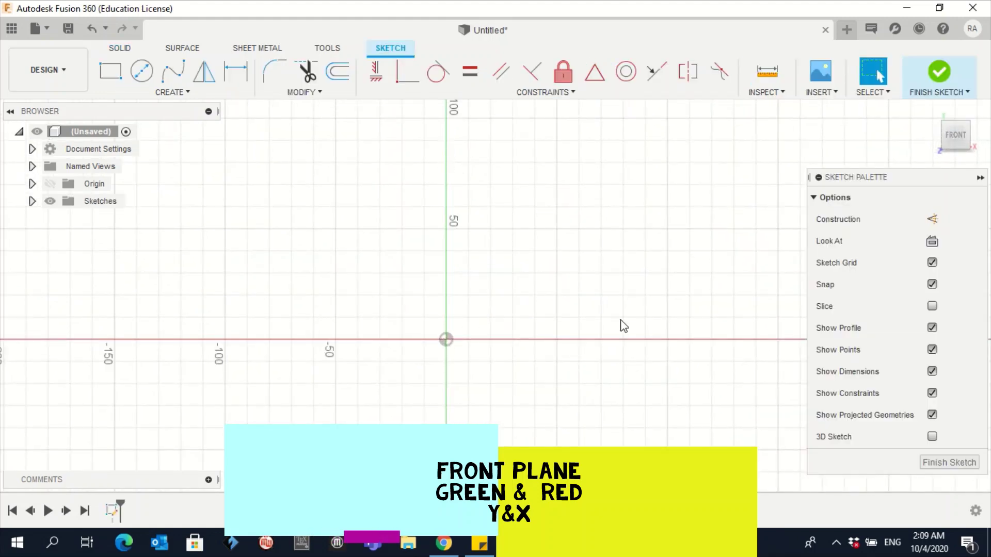
key(alt+Tab)
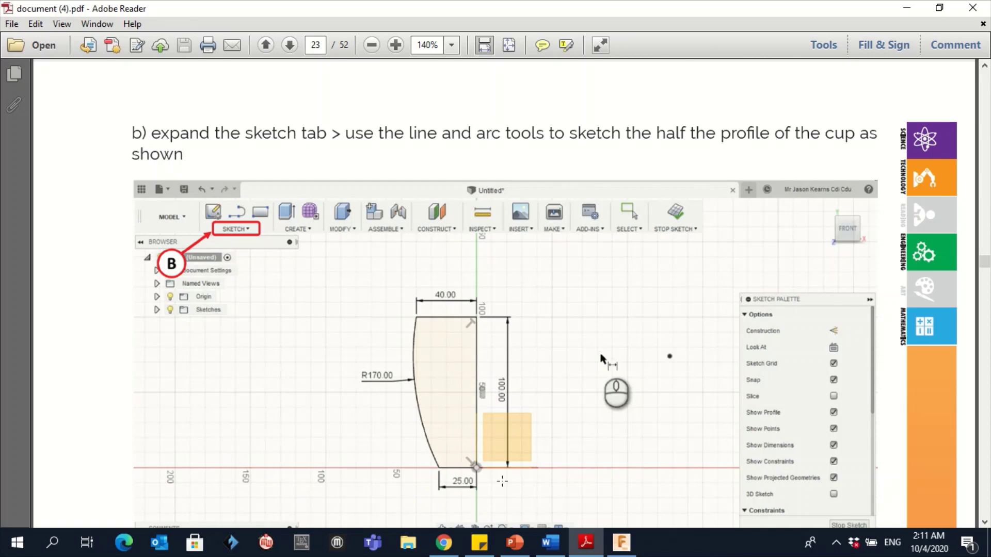
click(639, 540)
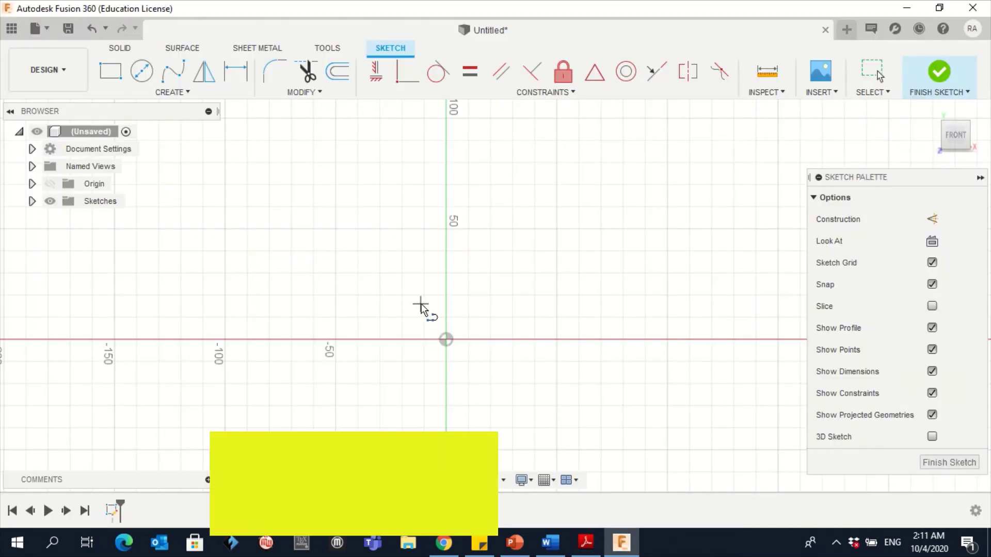
- Draw a 25 mm horizontal line from the origin along the negative X direction as the cup's base
click(173, 93)
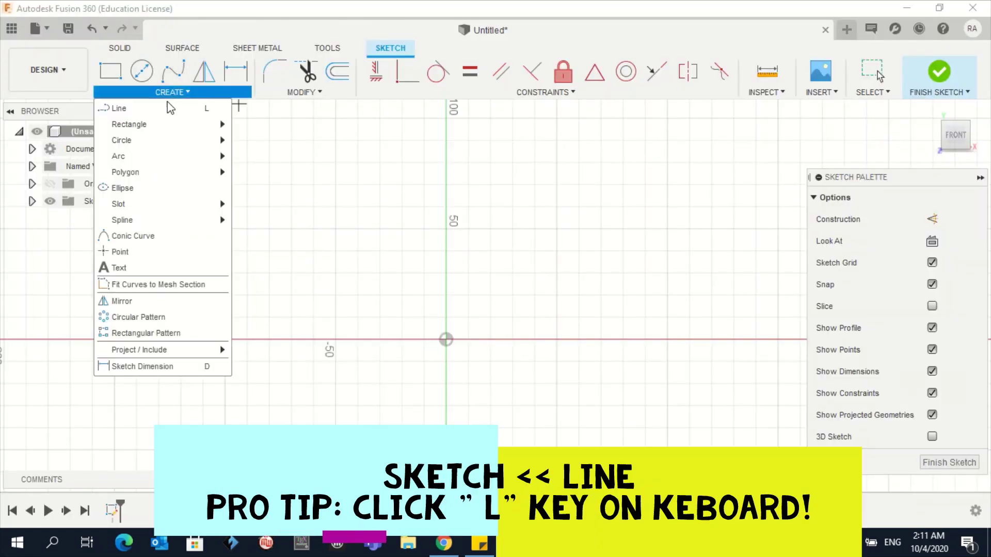
click(116, 106)
click(446, 340)
text(25)
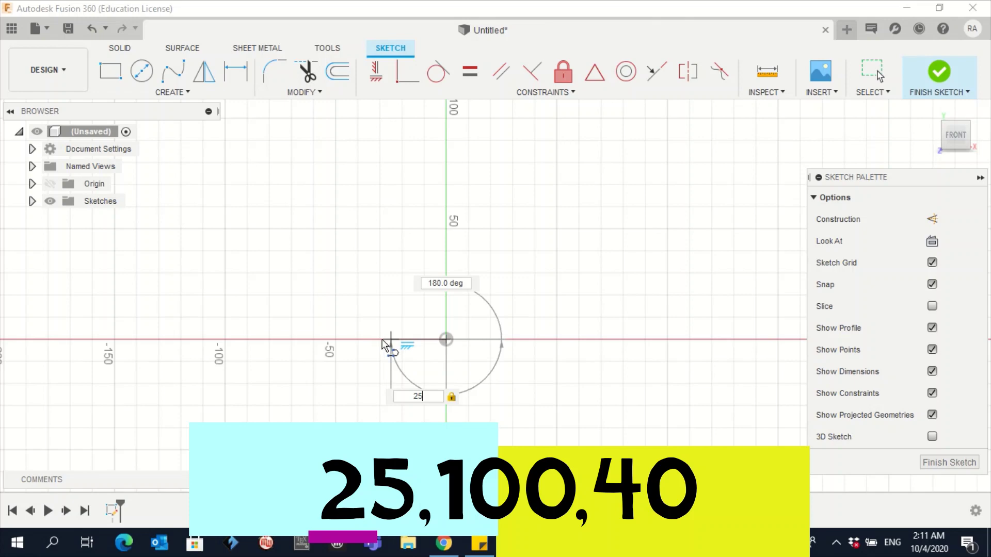
key(Return)
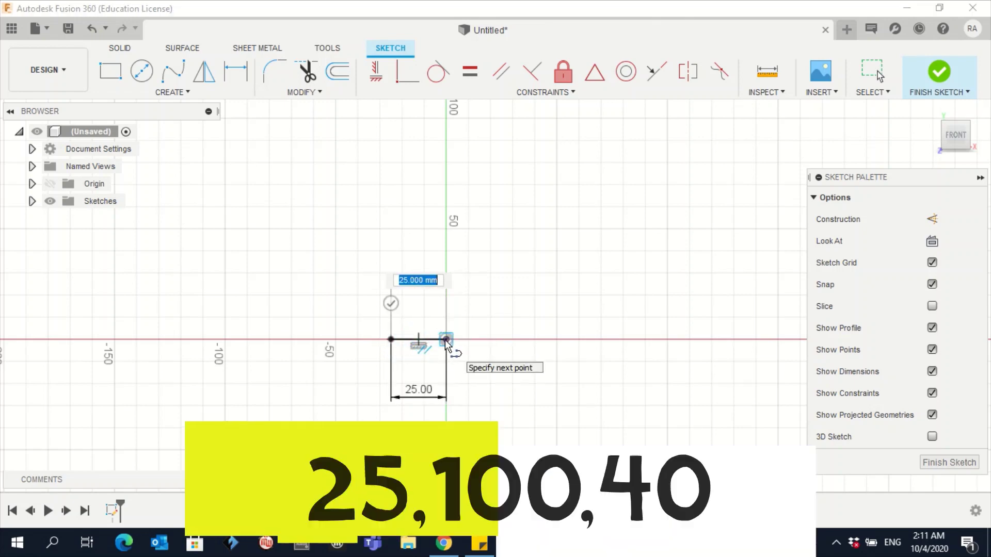
- Draw a 100 mm vertical line upward from the origin as the cup's centre line
click(446, 339)
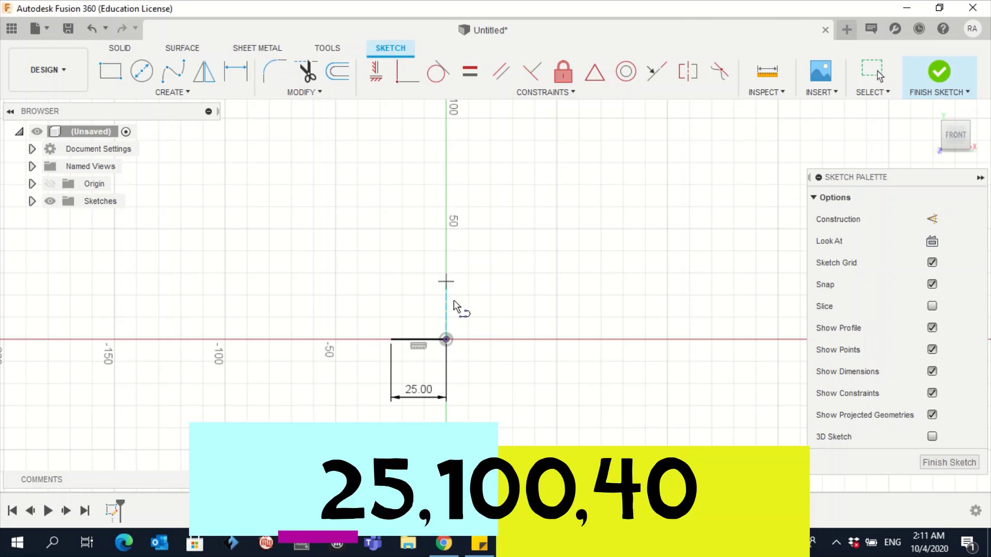
click(446, 339)
click(446, 340)
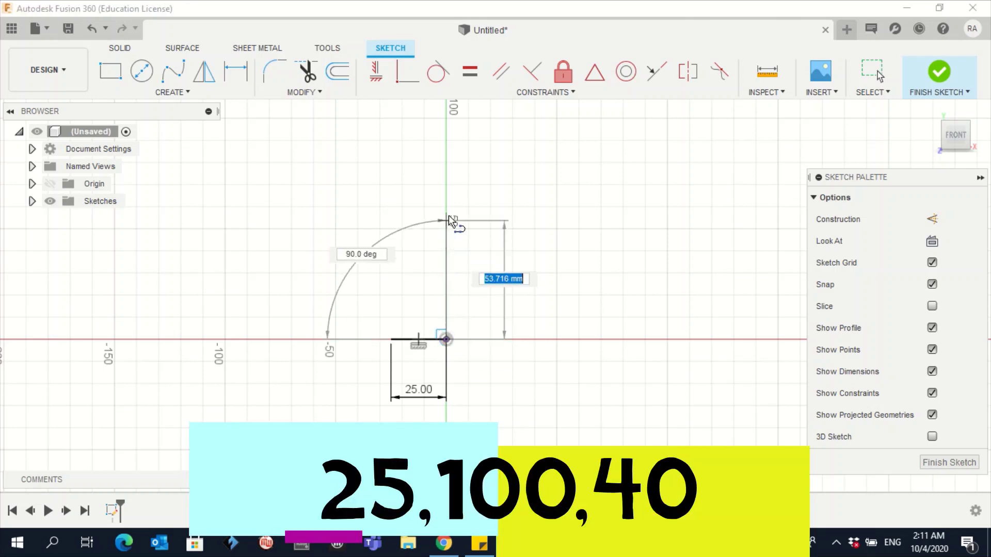
click(446, 339)
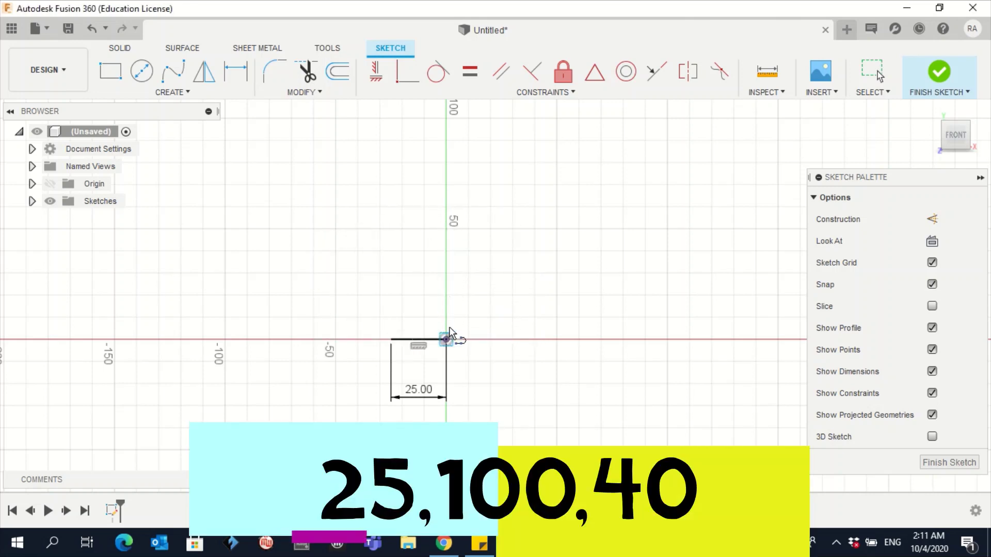
text(100)
key(Tab)
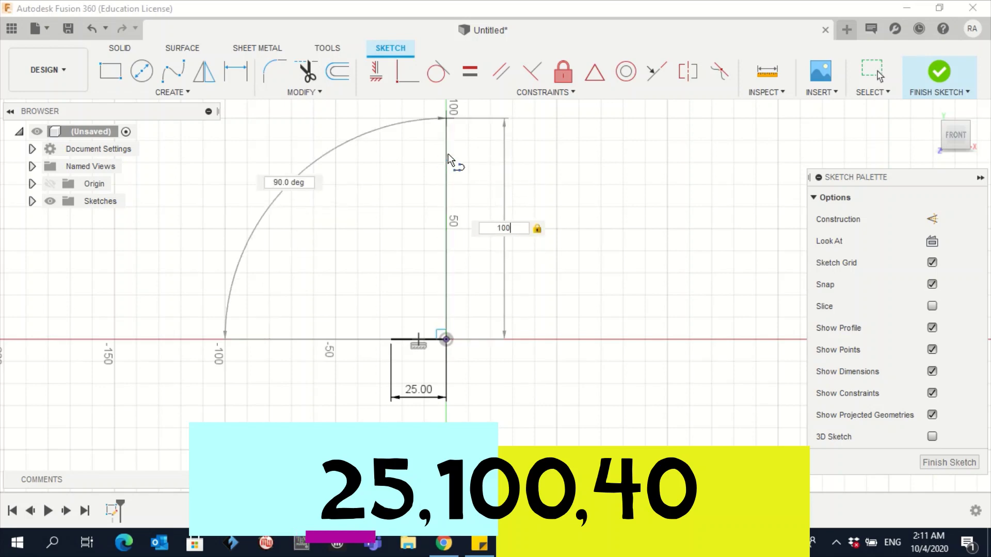
key(Return)
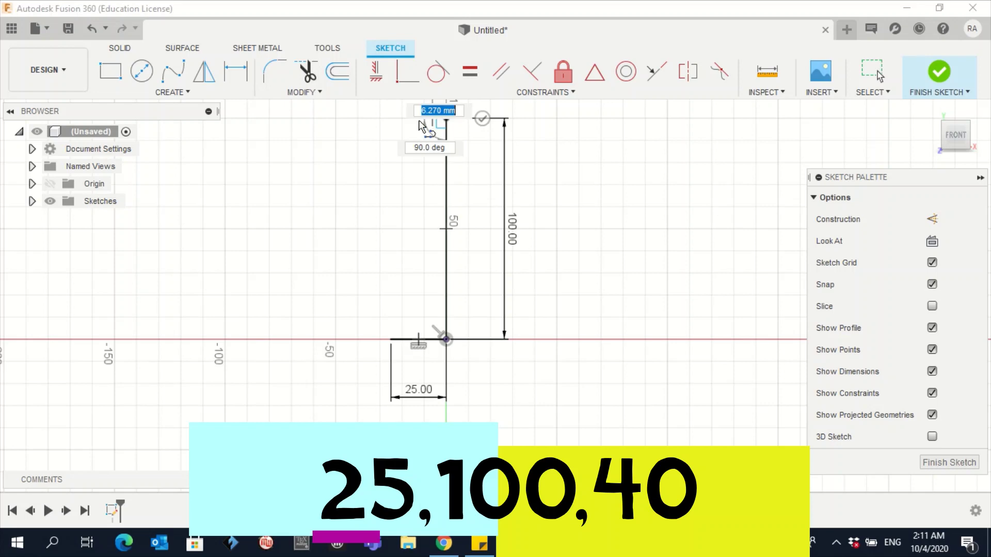
- Add a 40 mm horizontal line from the vertical line's upper end, on the same side as the base line
text(40)
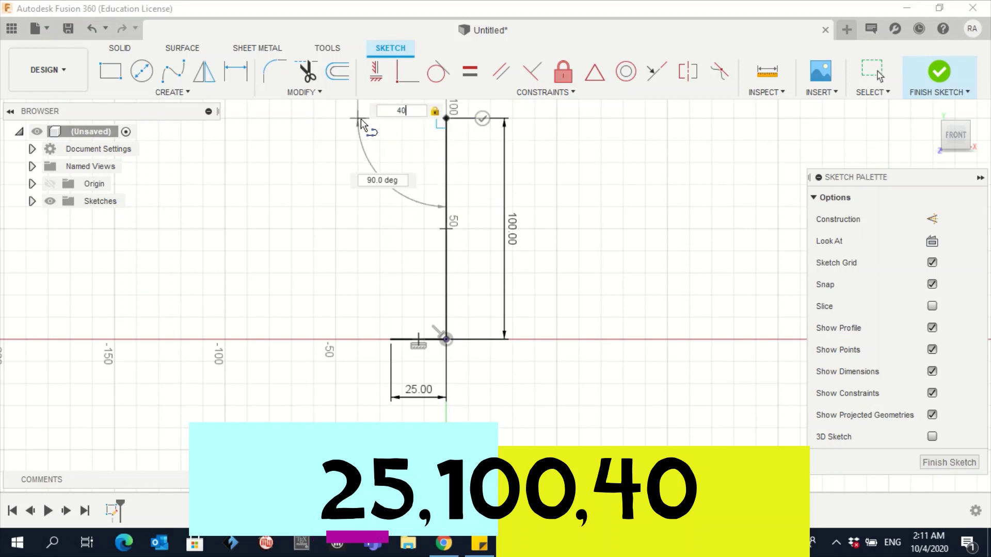
key(Return)
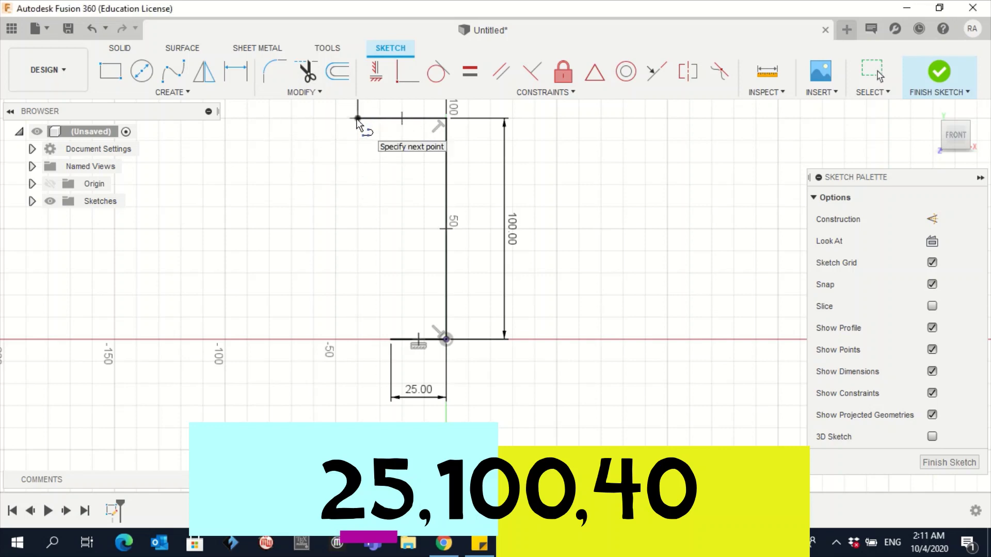
key(Escape)
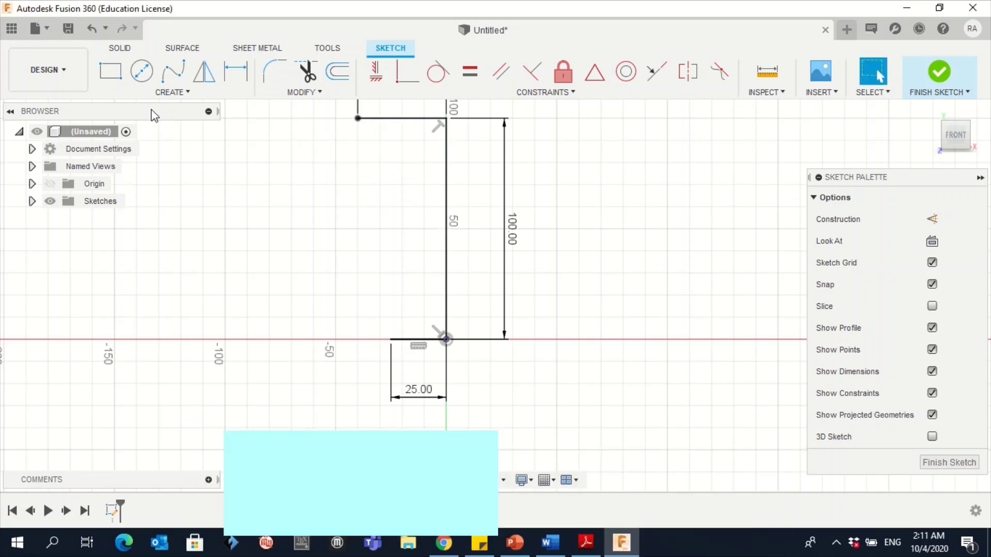
- Close the profile with an outward-bulging 3-point arc from the 40 mm line's free end to the base line's end, and compare it with the handout
click(178, 94)
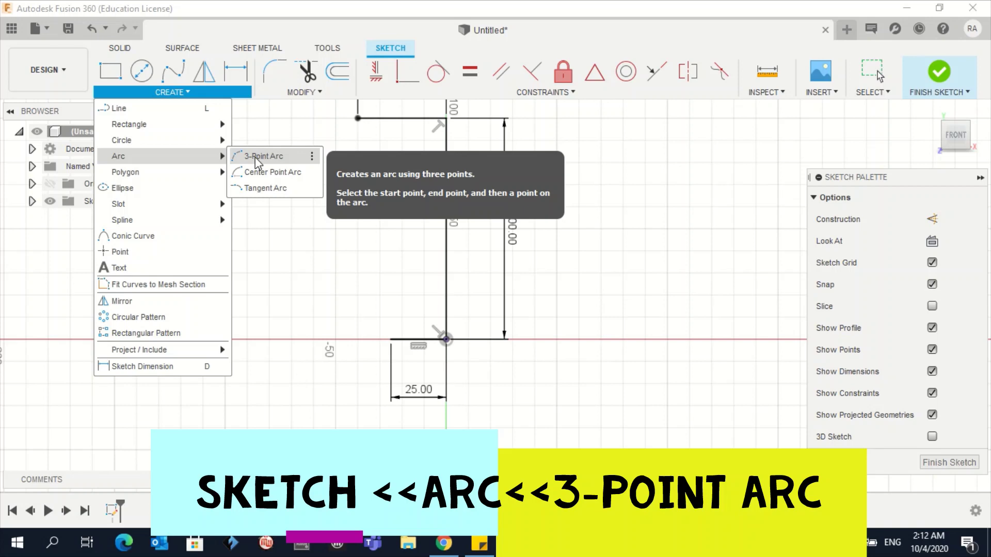
click(258, 156)
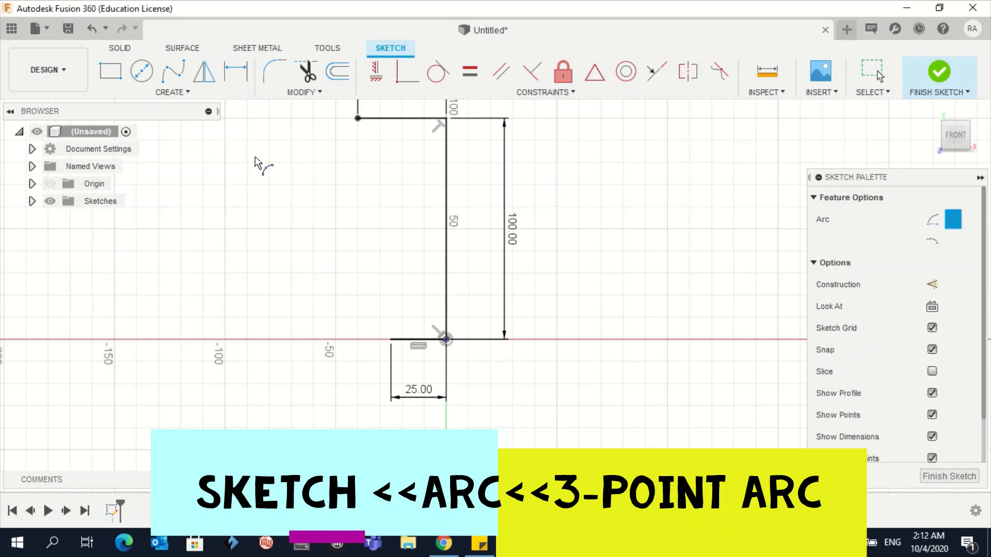
click(359, 120)
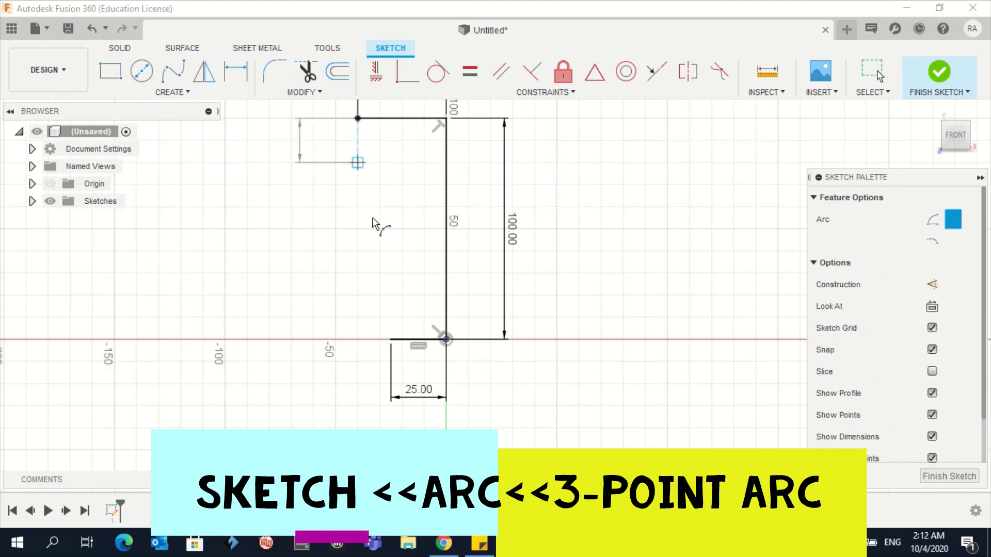
click(392, 340)
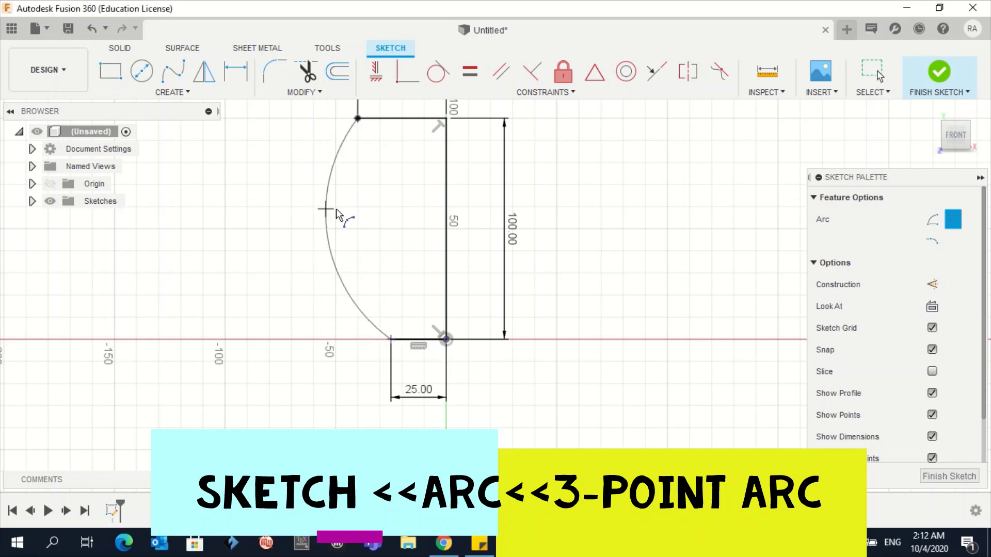
click(316, 209)
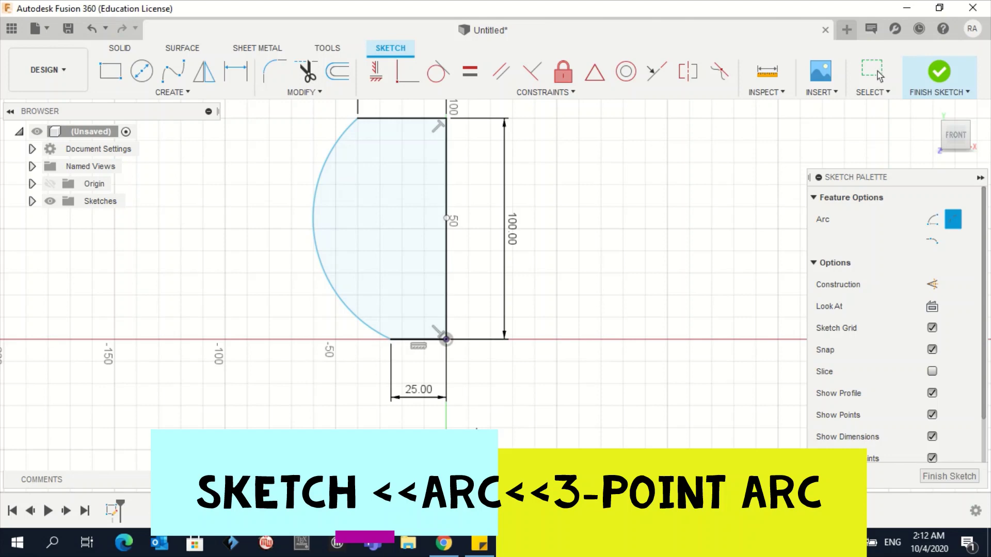
click(622, 542)
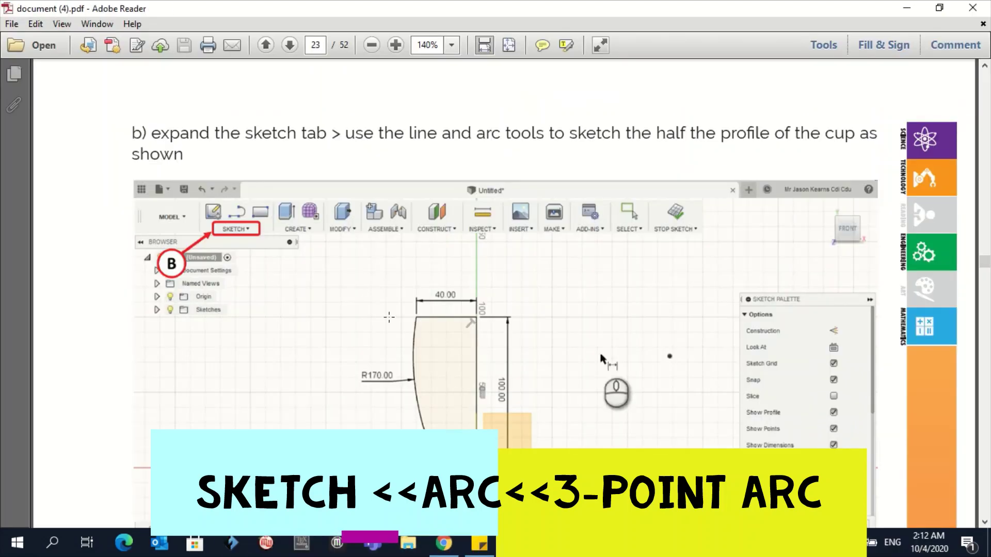
key(alt+Tab)
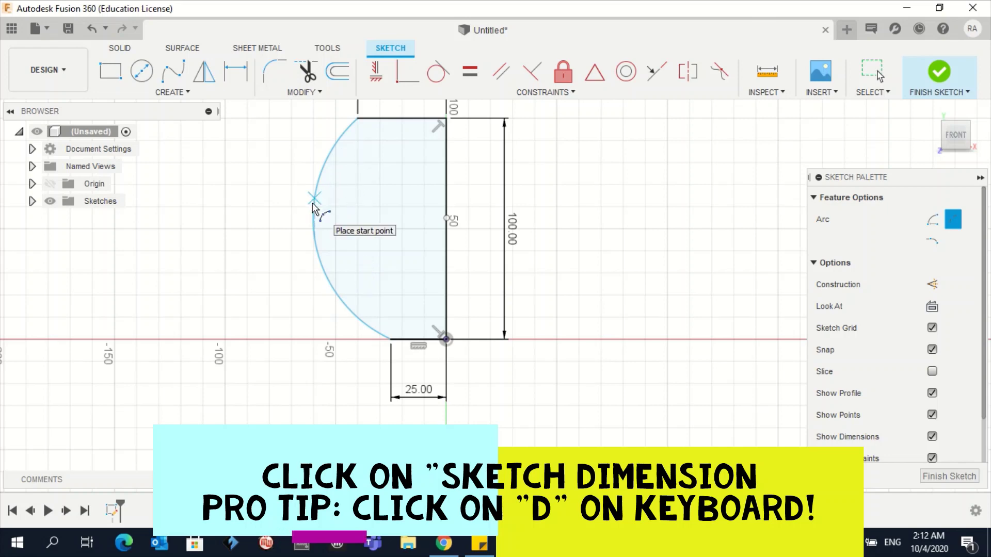
key(d)
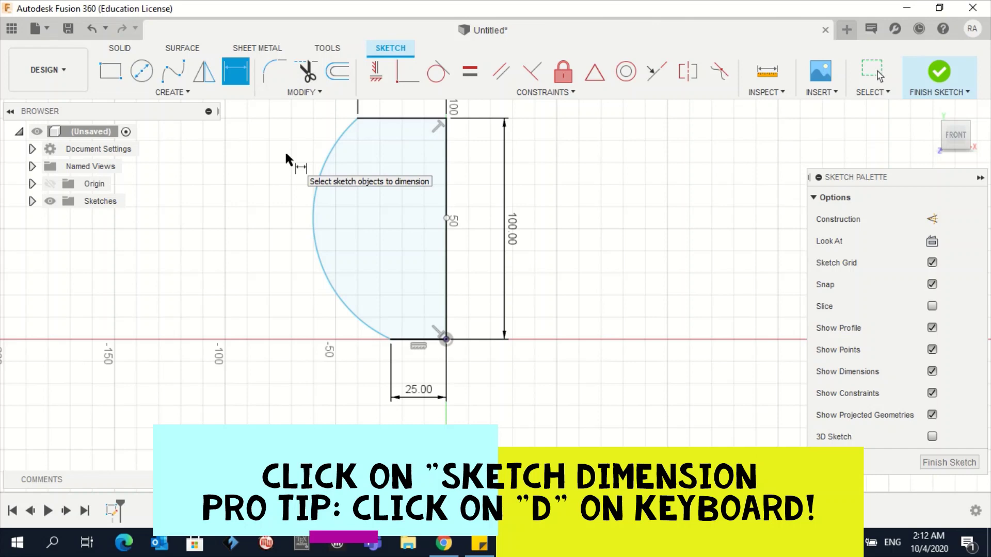
key(Escape)
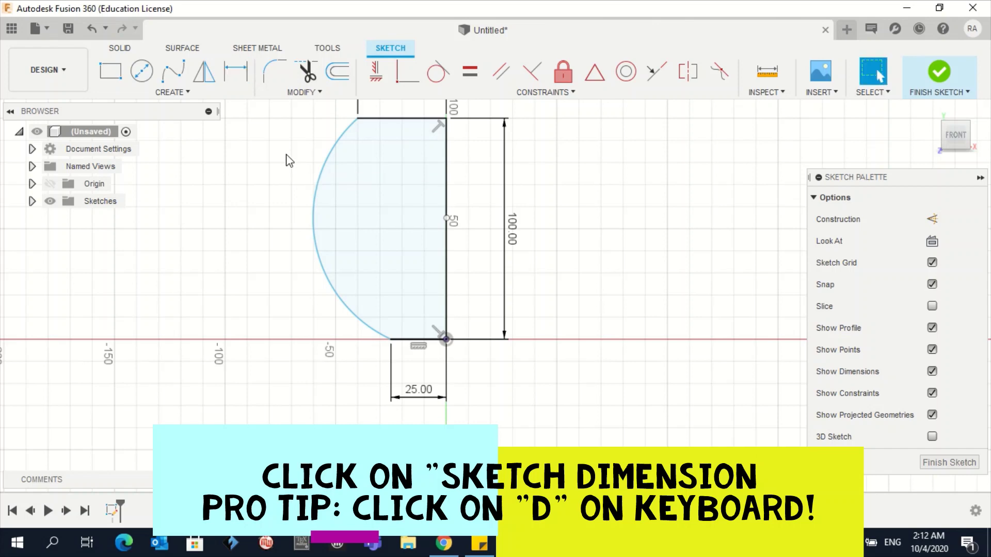
right_click(303, 187)
key(Escape)
- Dimension the cup profile's side arc with a radius of 170 mm
right_click(311, 189)
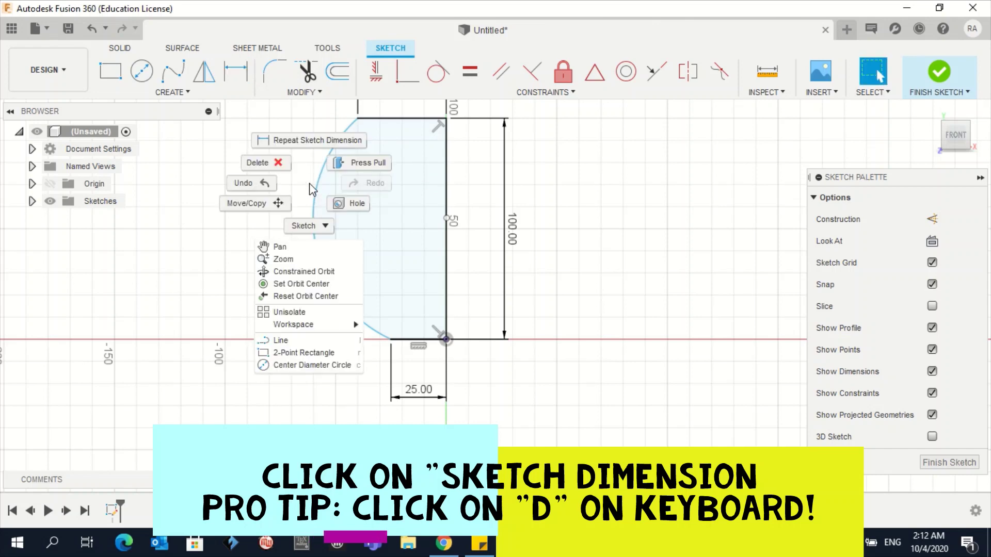
click(305, 146)
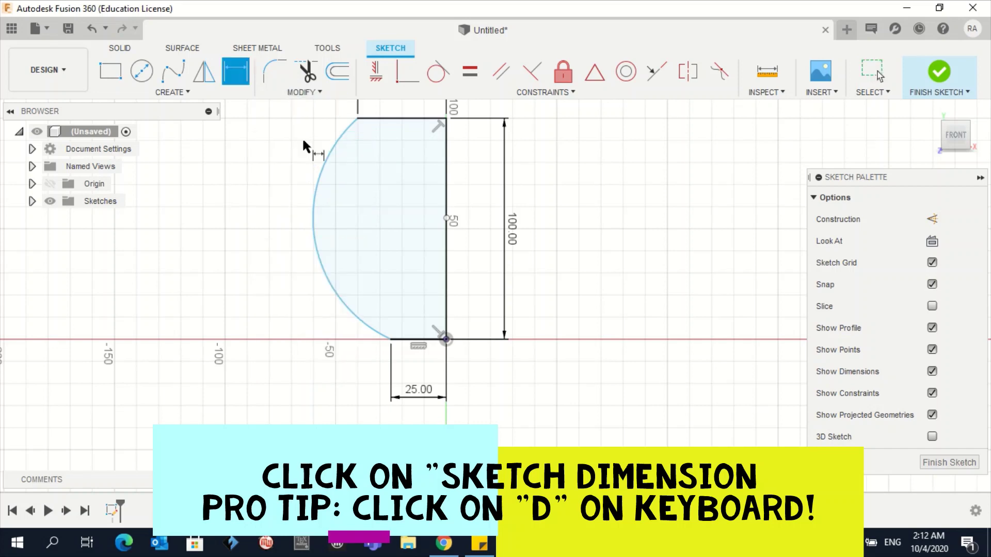
click(318, 186)
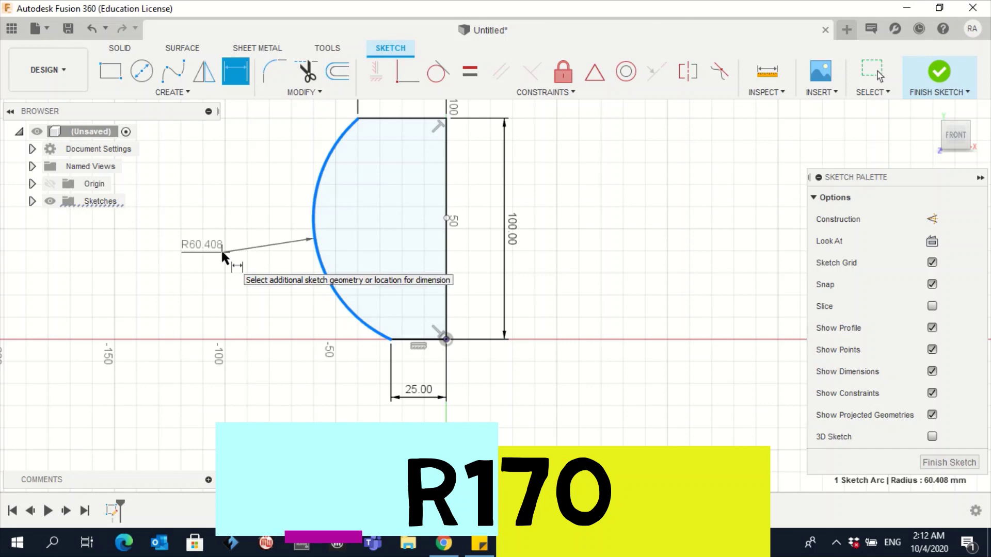
click(223, 254)
text(1)
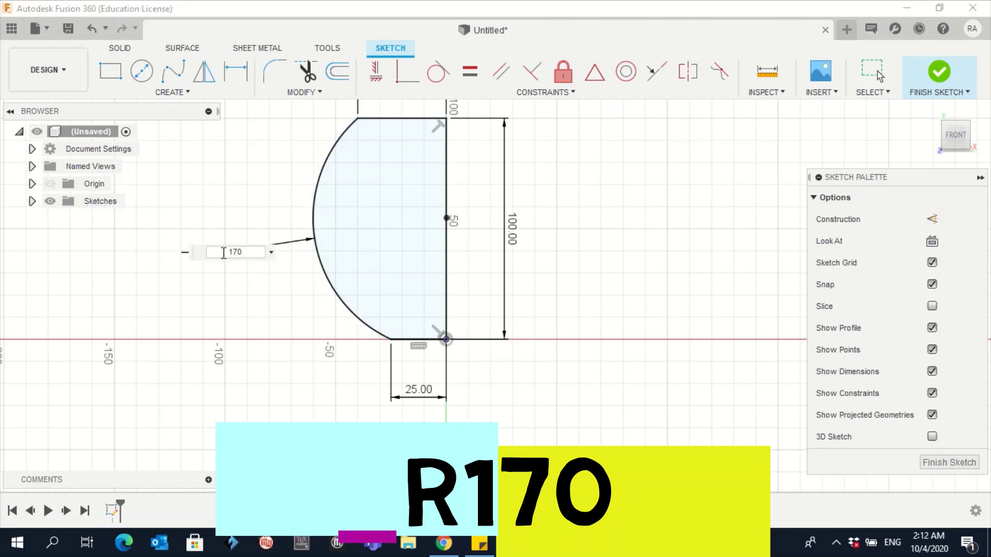
text(70)
key(Return)
middle_drag(579, 289, 593, 368)
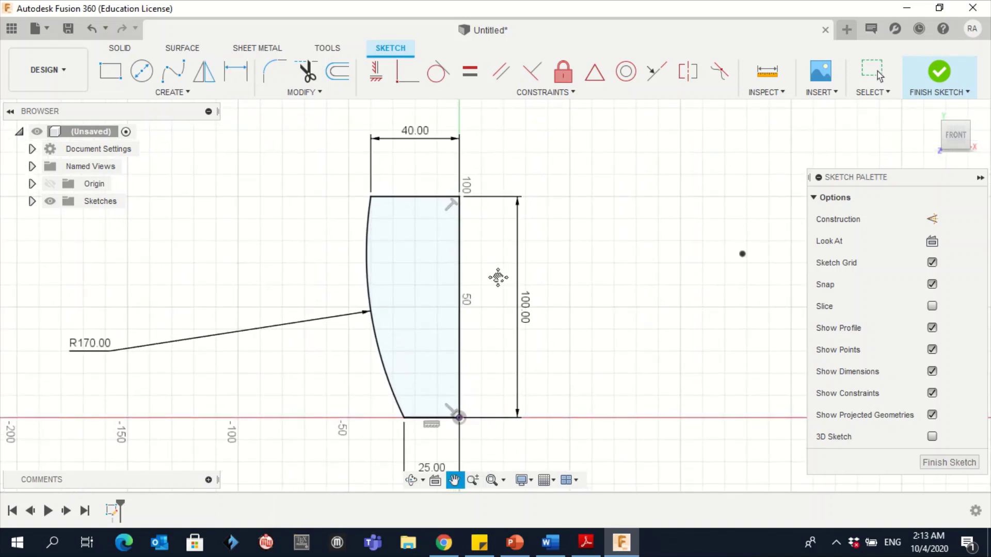
- Finish the sketch and revolve the closed cup profile 360 degrees around its vertical centre line as a new body
click(944, 77)
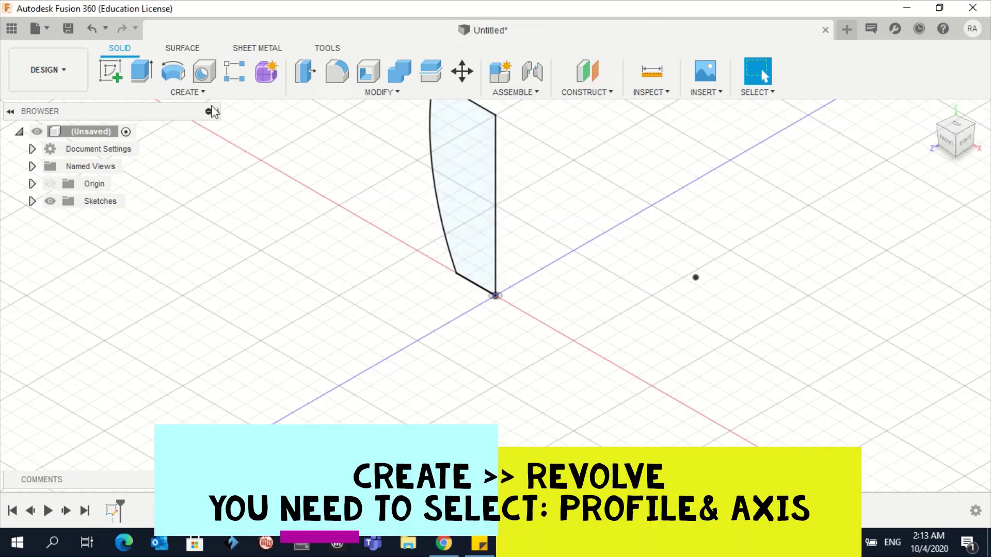
click(192, 95)
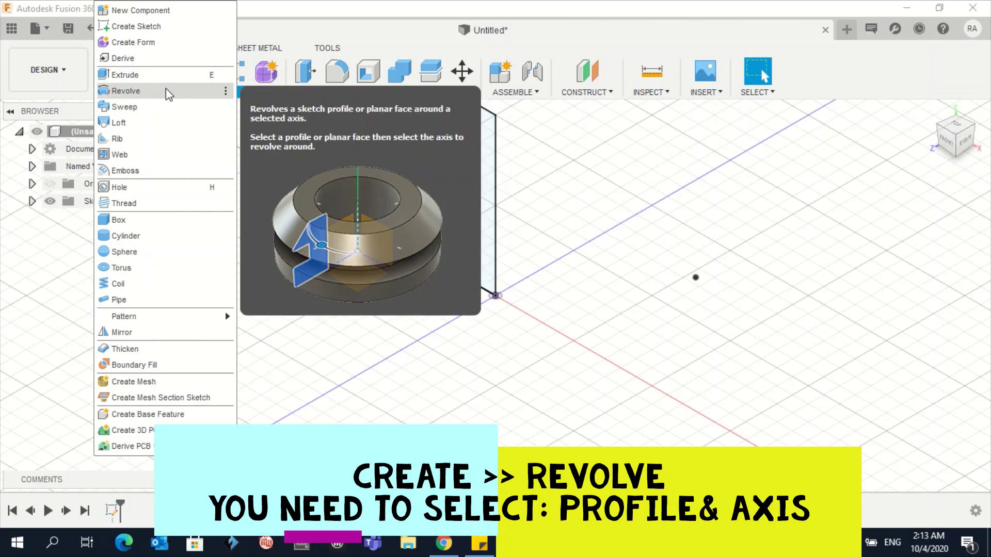
click(166, 88)
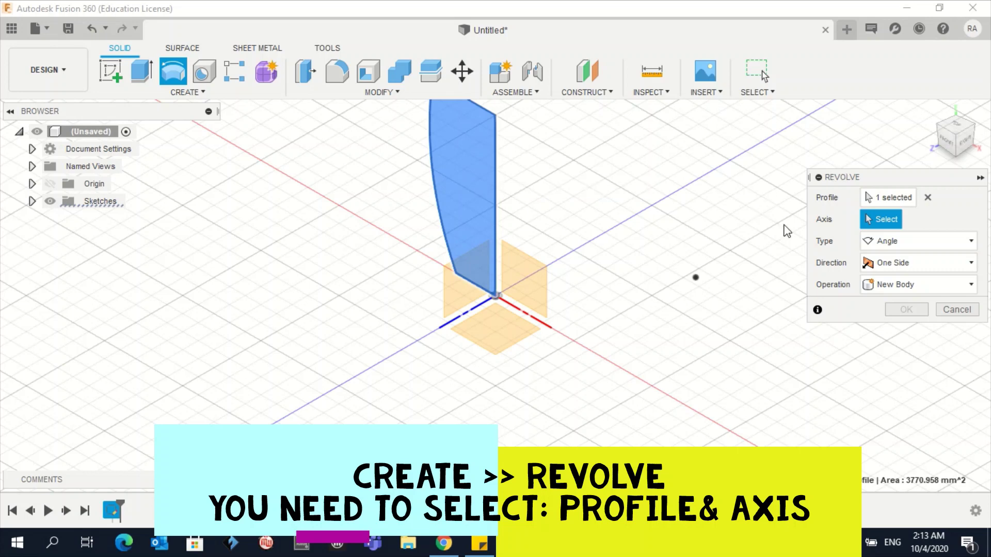
click(894, 199)
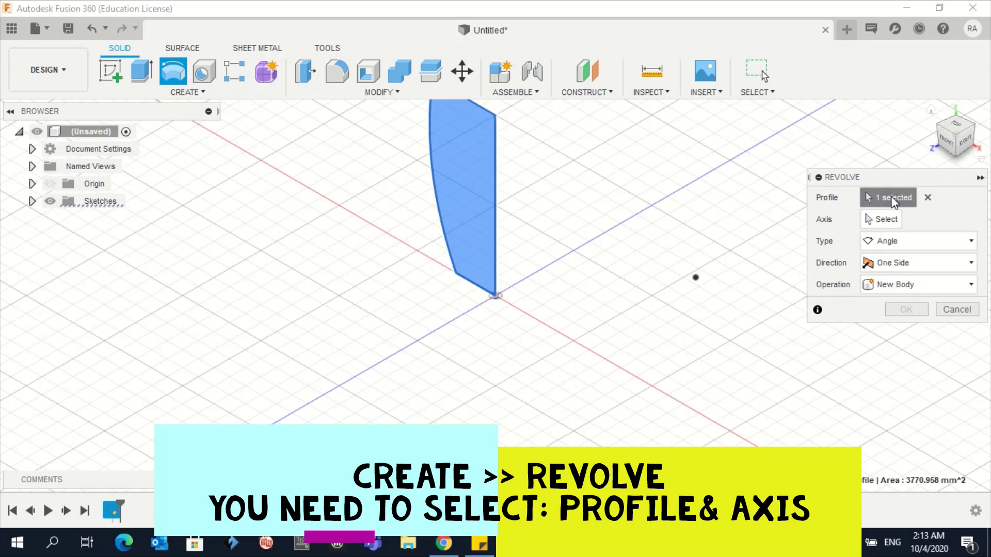
click(481, 159)
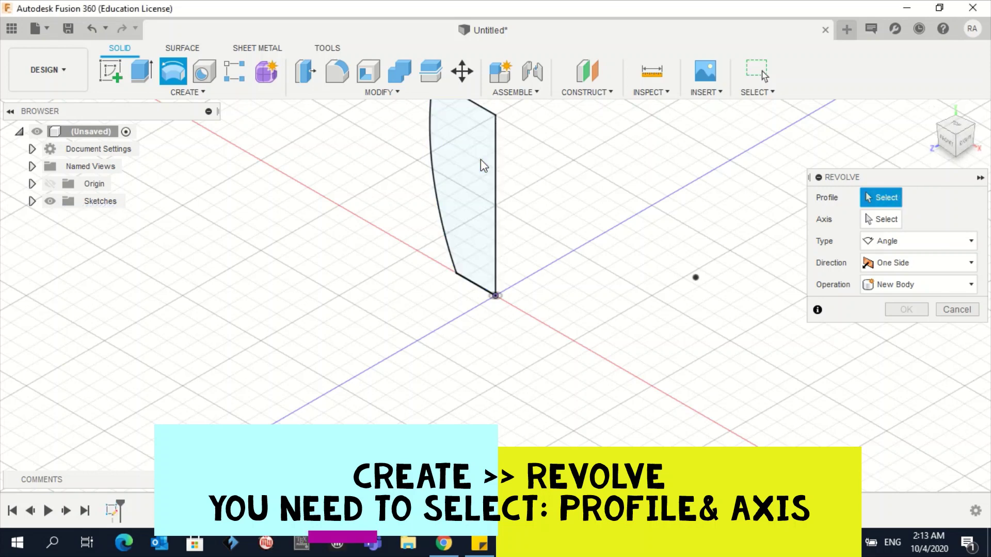
click(469, 157)
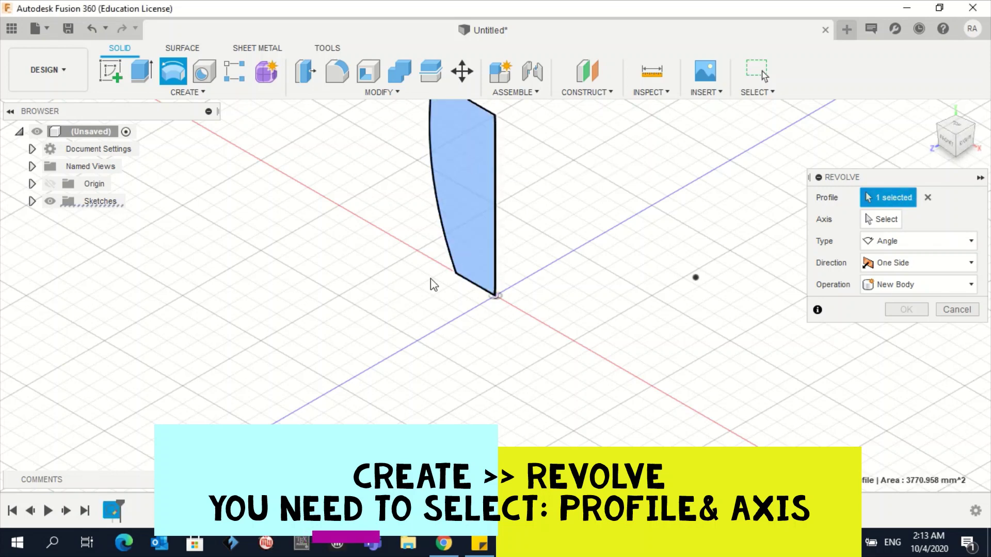
click(883, 221)
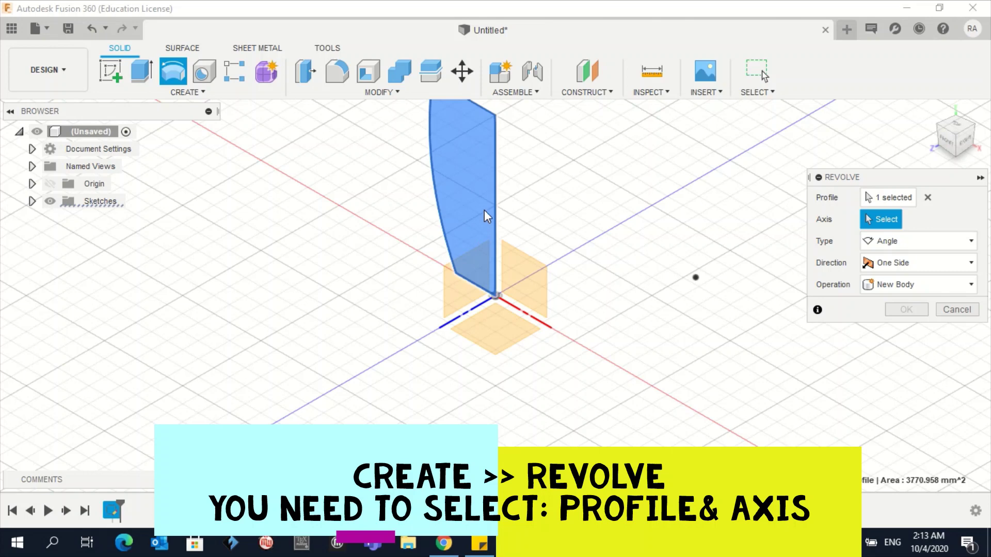
click(493, 198)
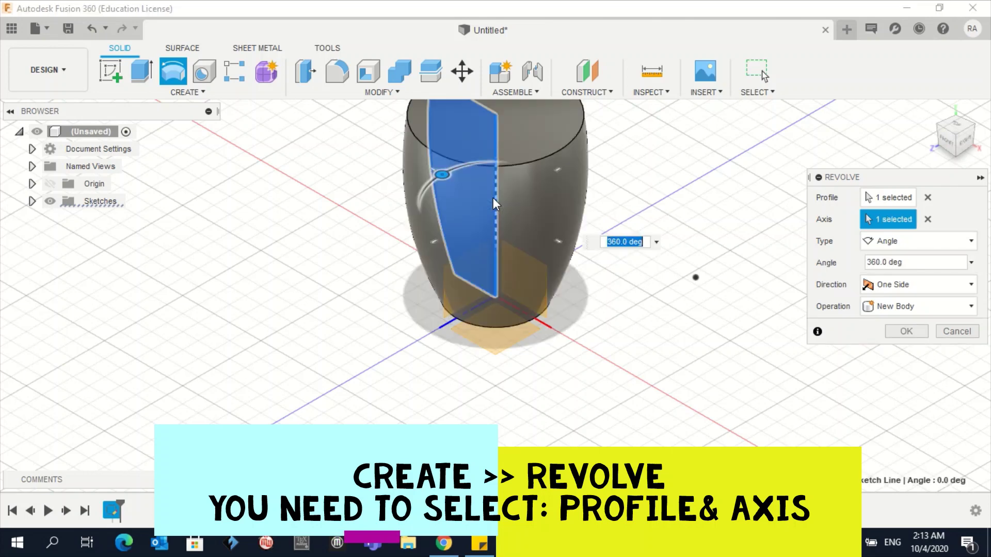
key(Return)
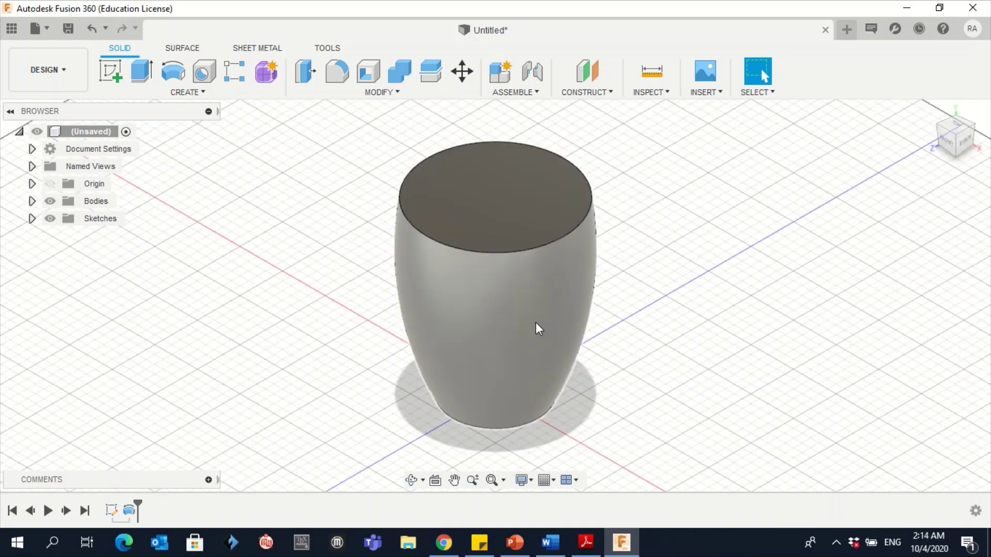
- Shell the solid cup from its flat upper face with an inside thickness of 5 mm
click(536, 323)
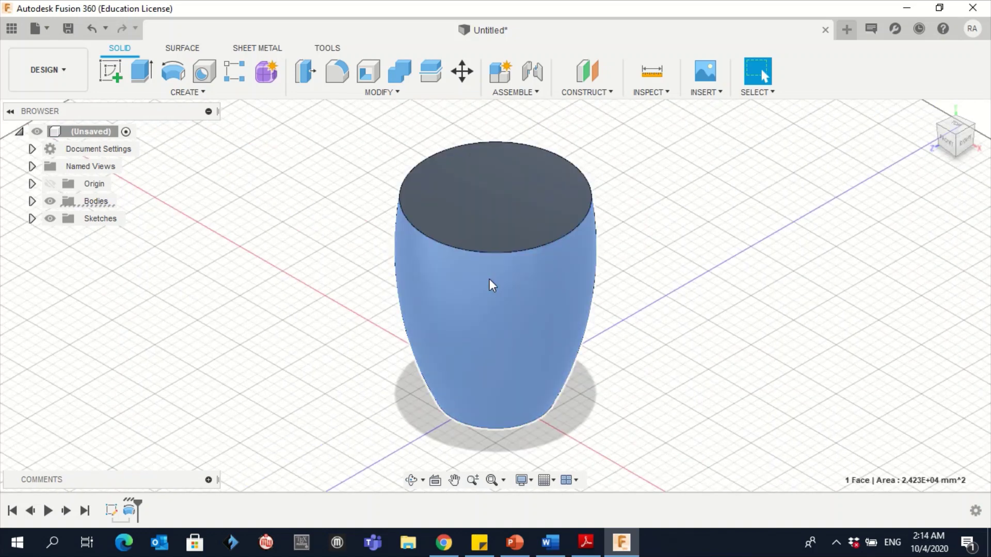
click(385, 93)
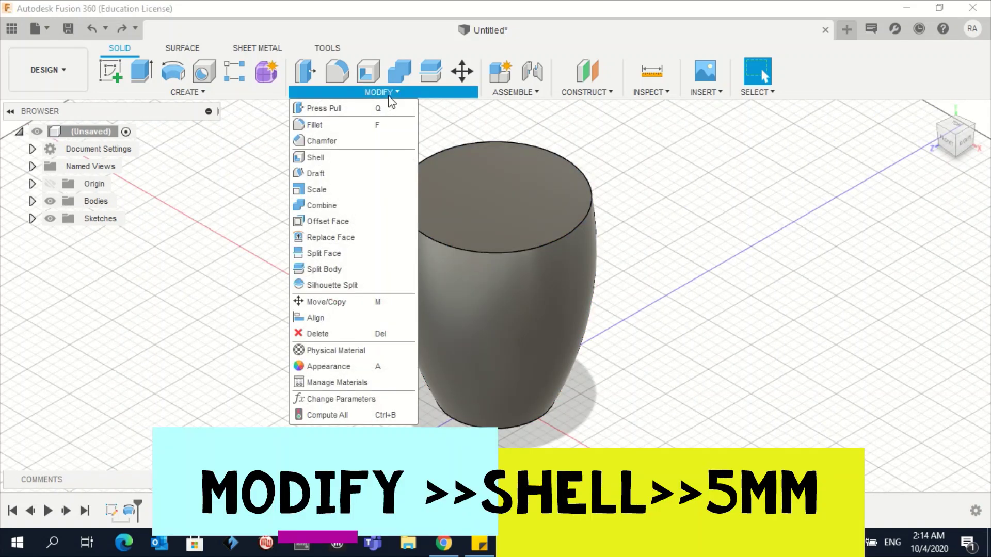
click(374, 158)
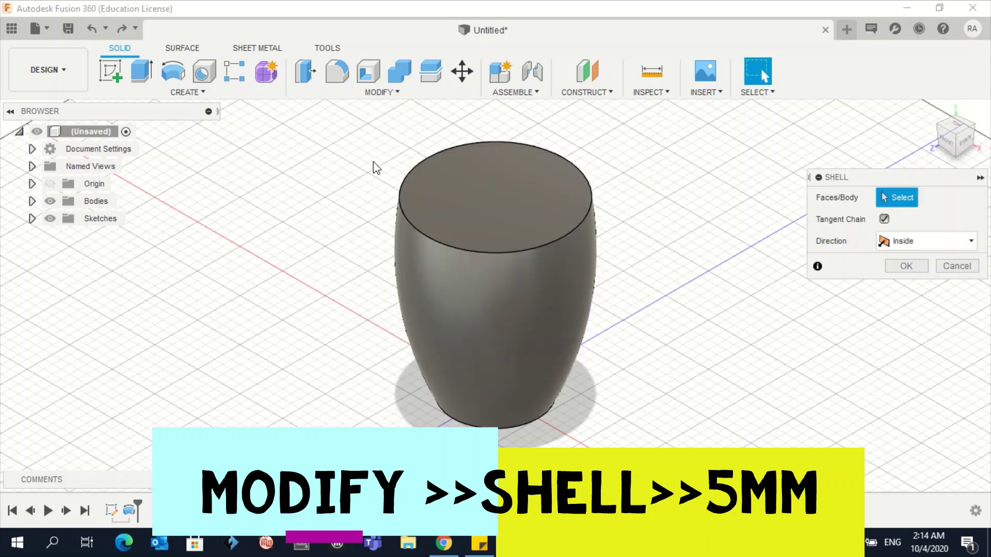
click(527, 196)
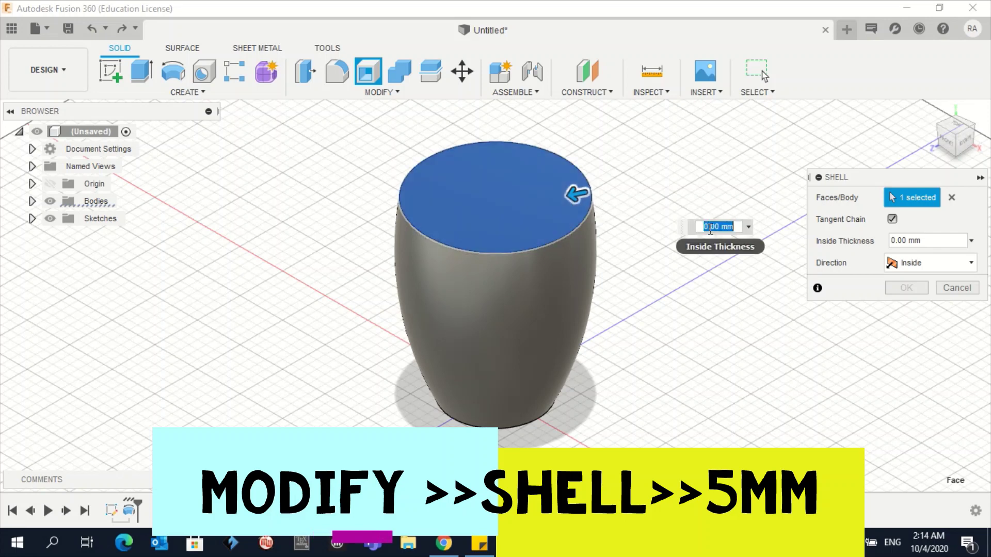
text(5)
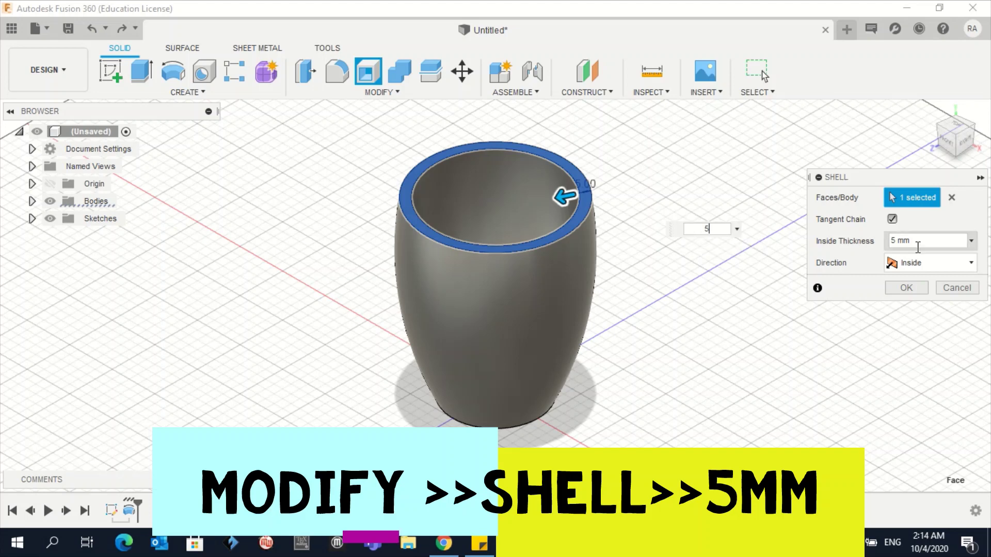
click(907, 288)
mouse_move(929, 120)
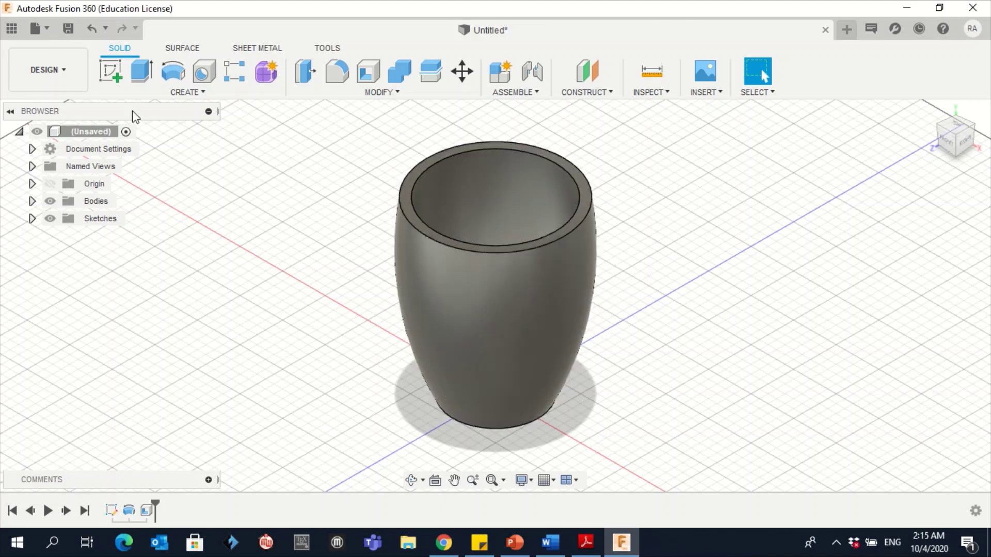
- Start a new sketch for the handle on the front origin plane
click(107, 77)
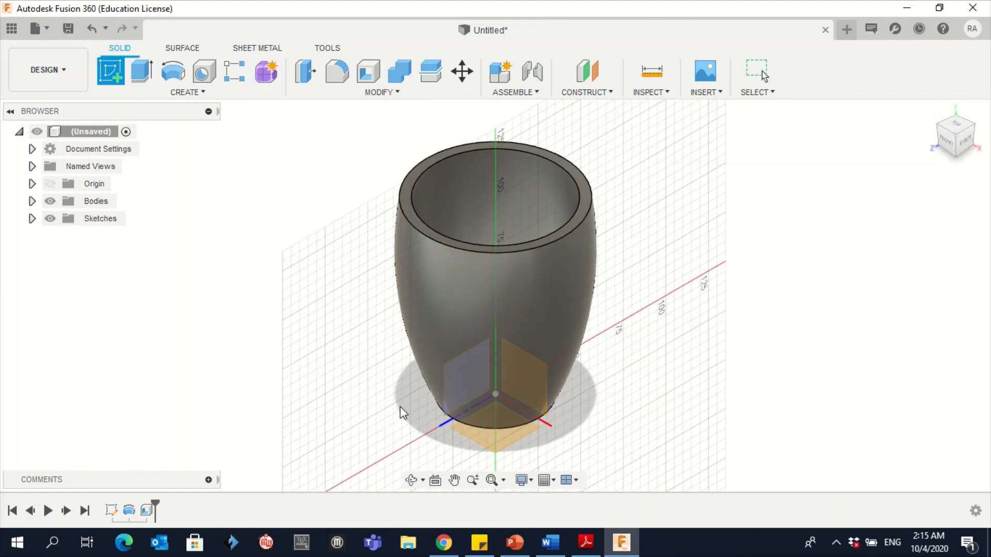
click(534, 388)
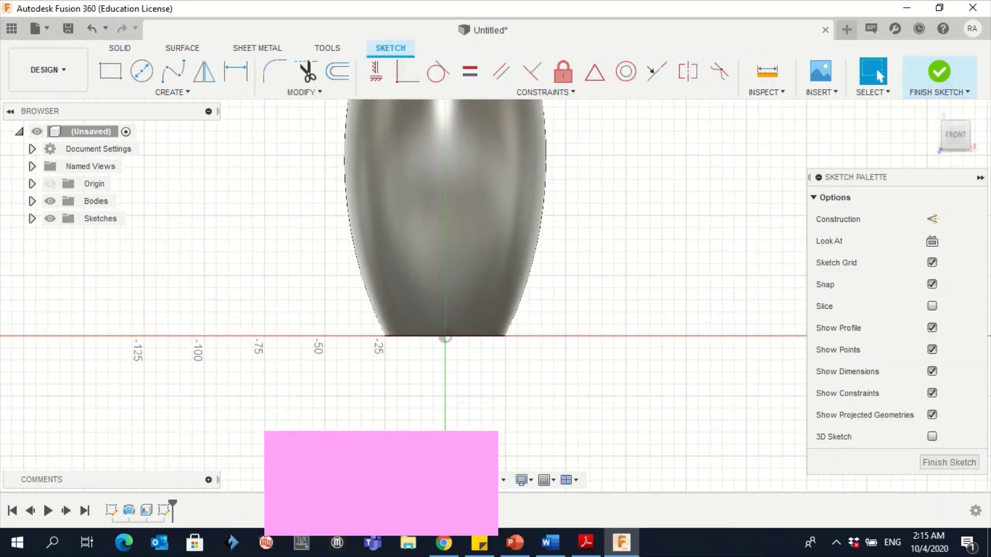
click(454, 480)
mouse_move(590, 276)
mouse_down()
mouse_move(609, 168)
mouse_move(619, 334)
mouse_move(589, 272)
mouse_move(588, 328)
mouse_move(577, 330)
mouse_up()
click(473, 480)
drag(521, 274, 524, 370)
scroll(525, 370, down, 5)
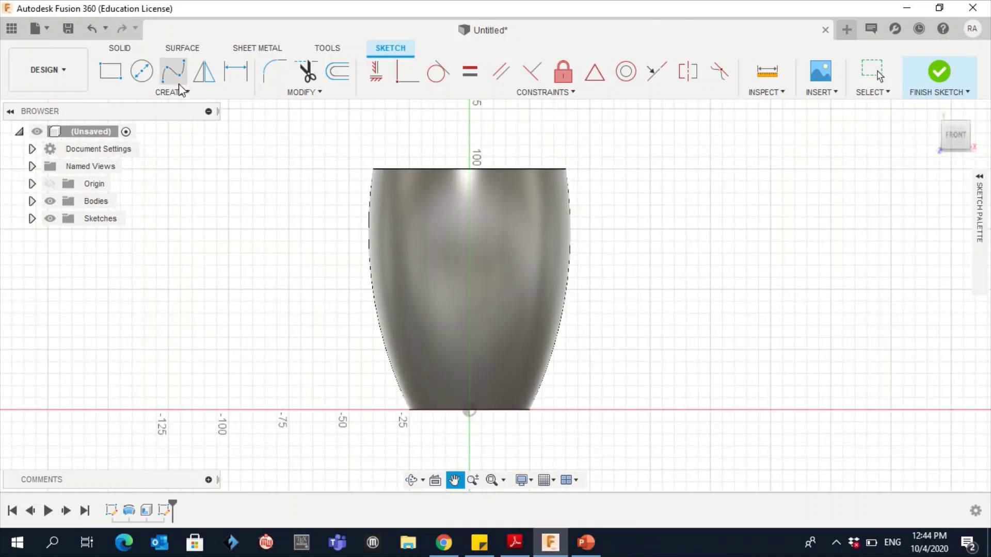
- Sketch an outward-bulging 3-point arc of about 38 mm radius on the cup's +X side, with both ends inside the cup's outline
click(175, 94)
mouse_move(173, 161)
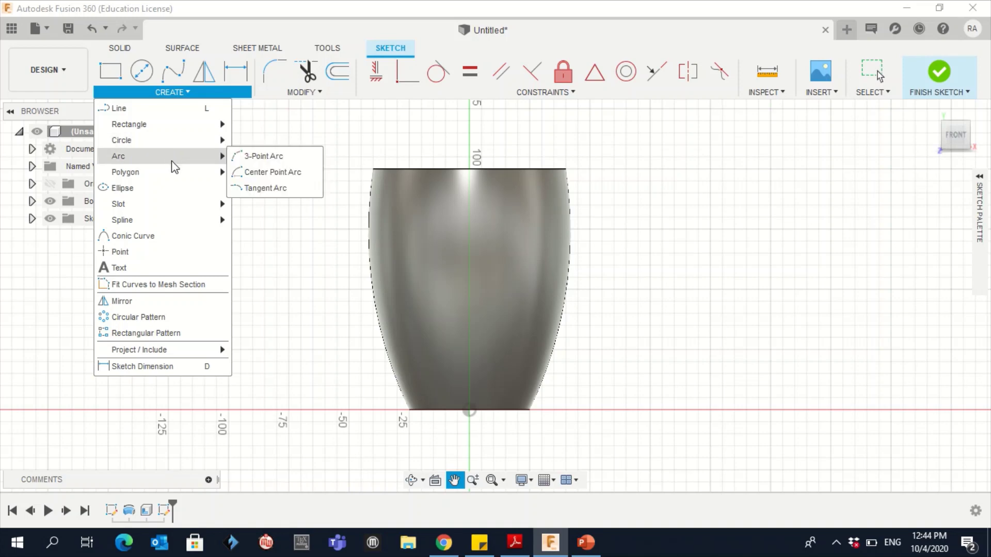
click(256, 156)
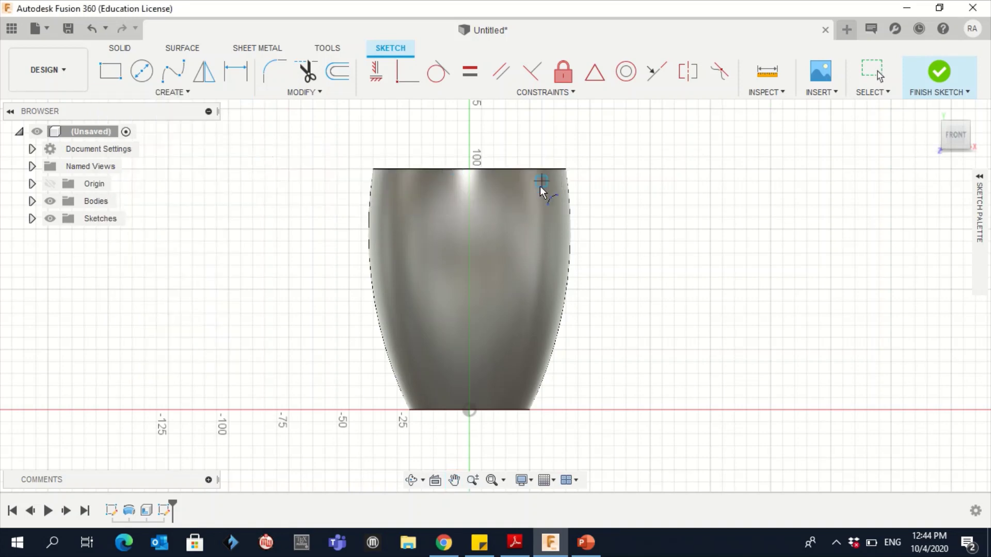
click(542, 205)
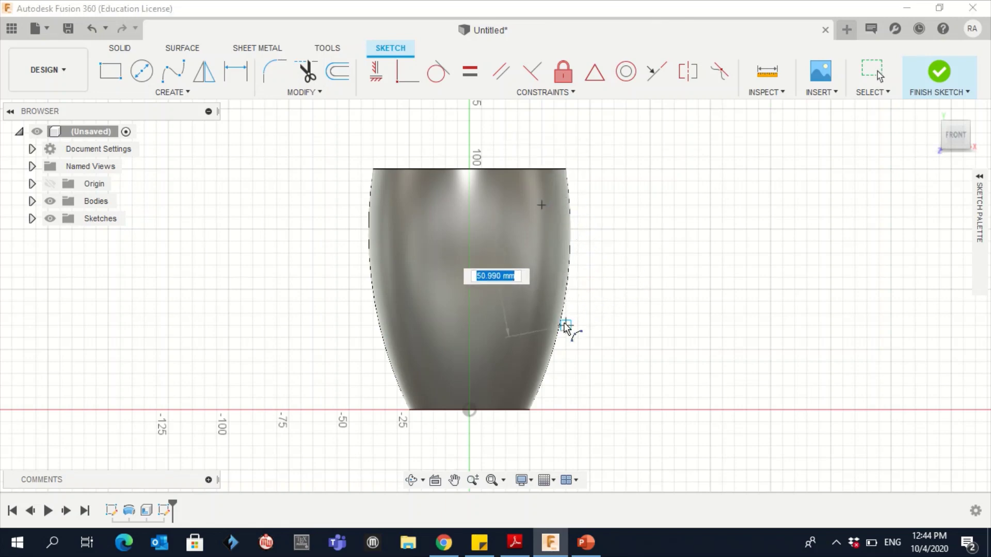
click(529, 361)
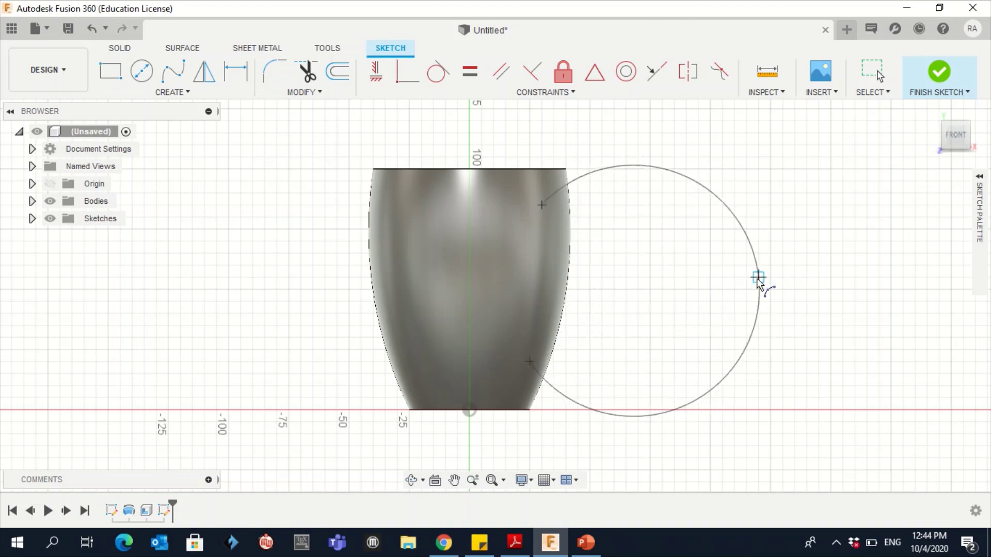
click(671, 279)
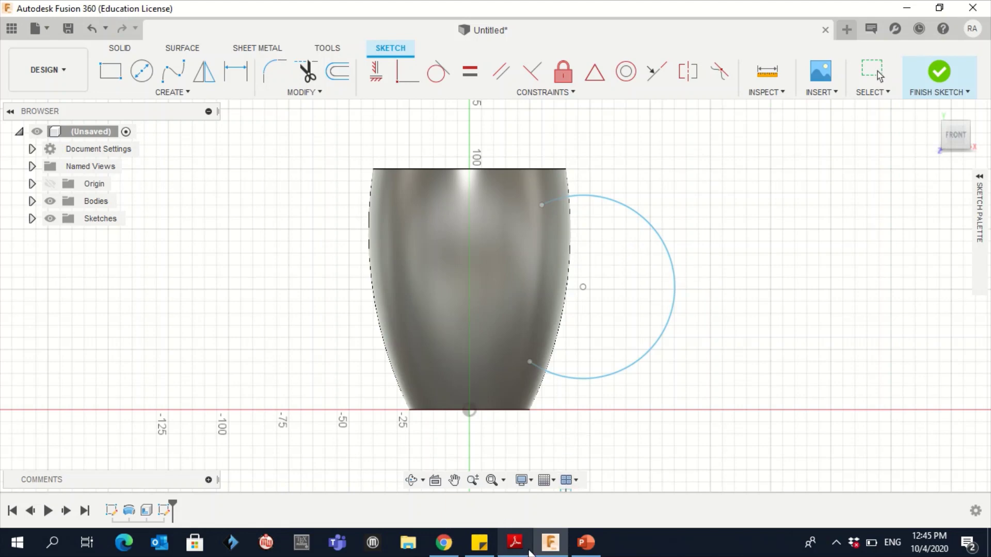
- Check the handle sketch in the PDF handout and dimension the handle arc with a radius of 38 mm
click(513, 540)
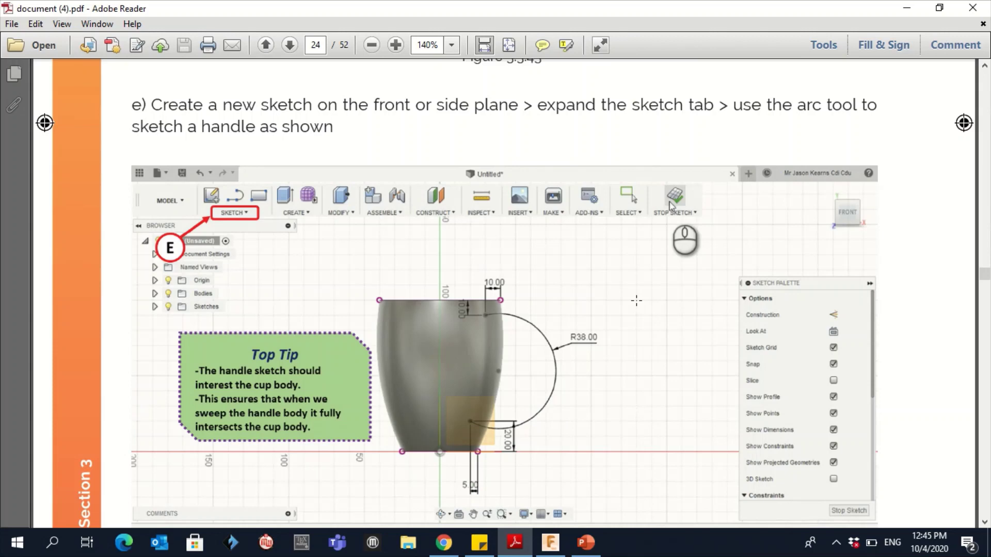
click(551, 542)
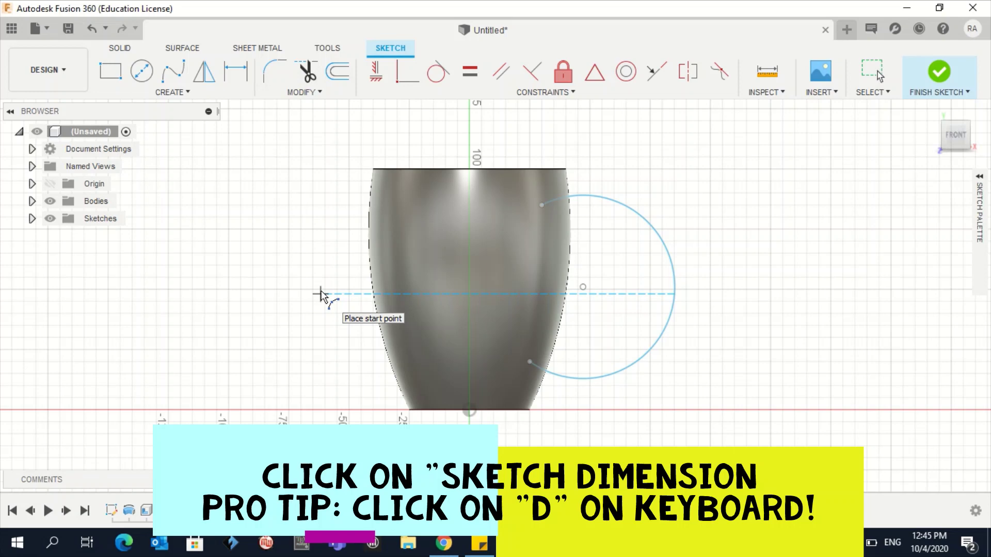
key(d)
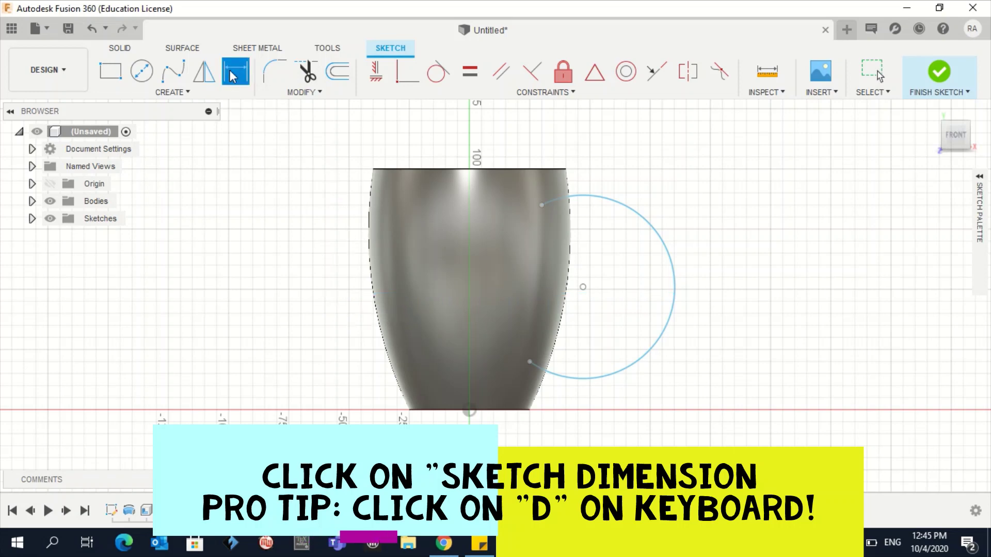
click(674, 268)
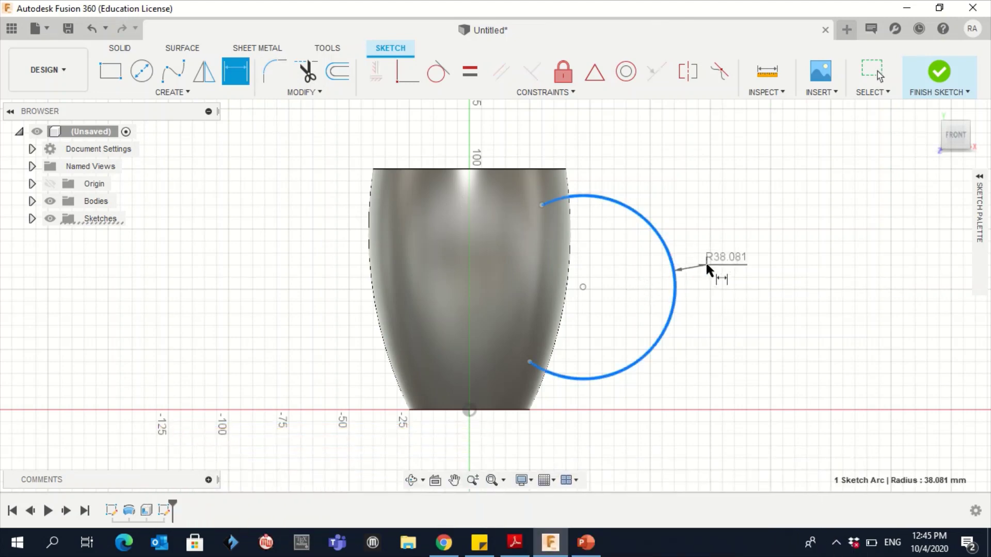
click(752, 258)
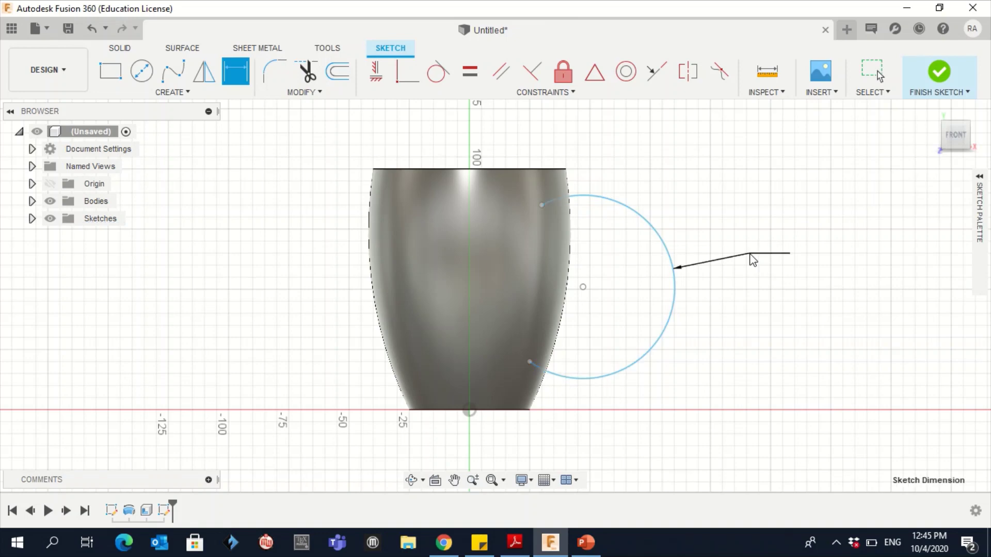
text(38)
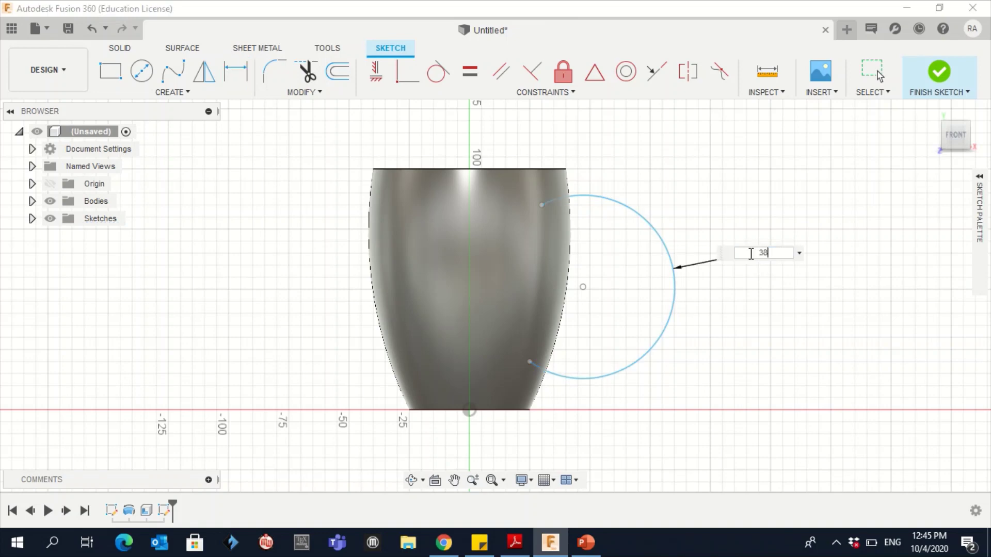
key(Return)
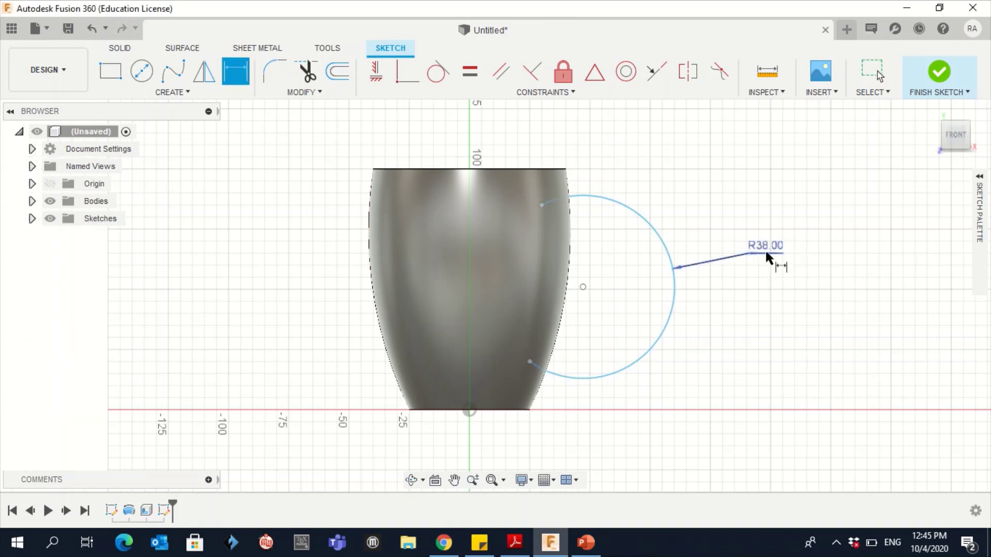
- Dimension the handle arc's upper end point at 10 mm vertically below the cup's rim
click(540, 206)
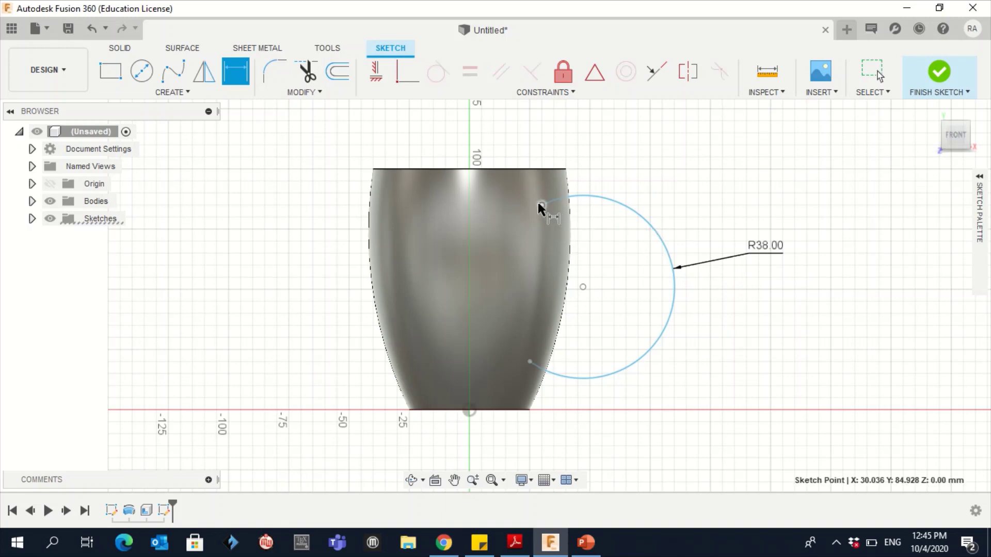
click(565, 169)
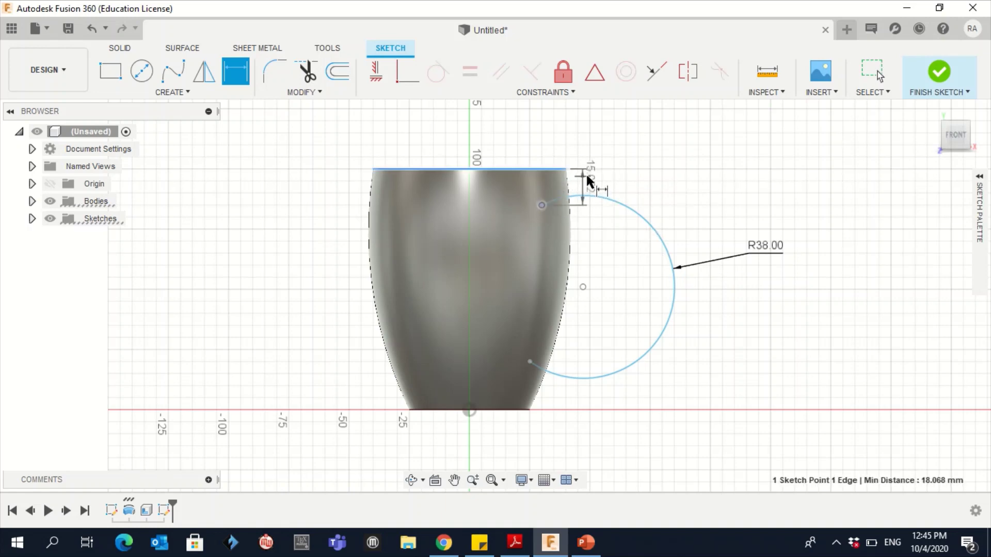
click(623, 182)
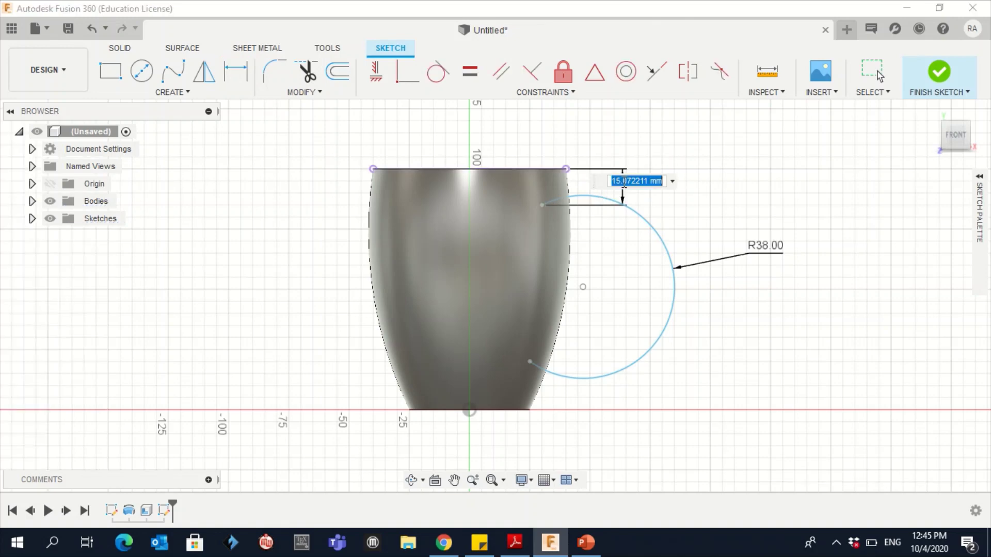
text(10)
key(Return)
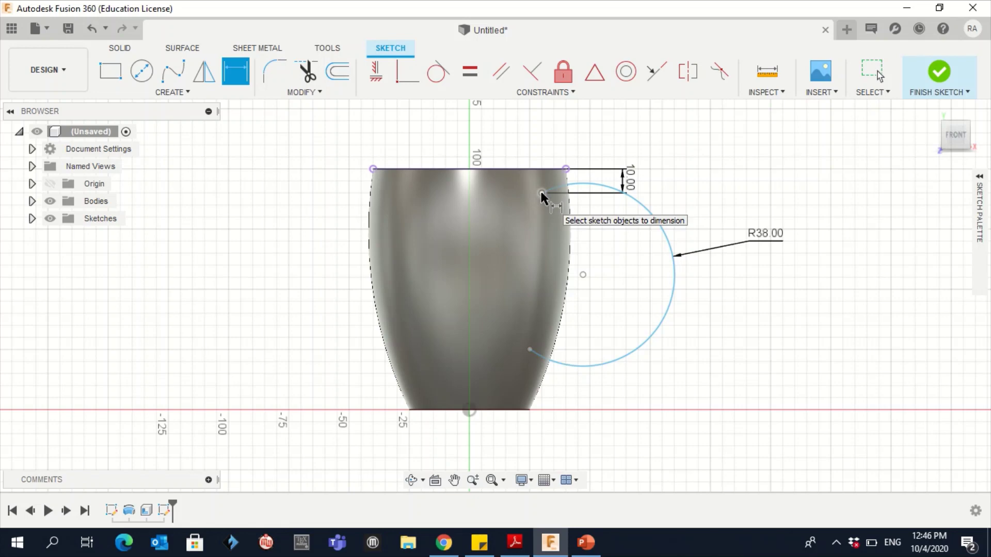
- Dimension the handle arc's upper end point at 10 mm horizontally inward from the rim's corner on the handle side
click(542, 194)
click(567, 169)
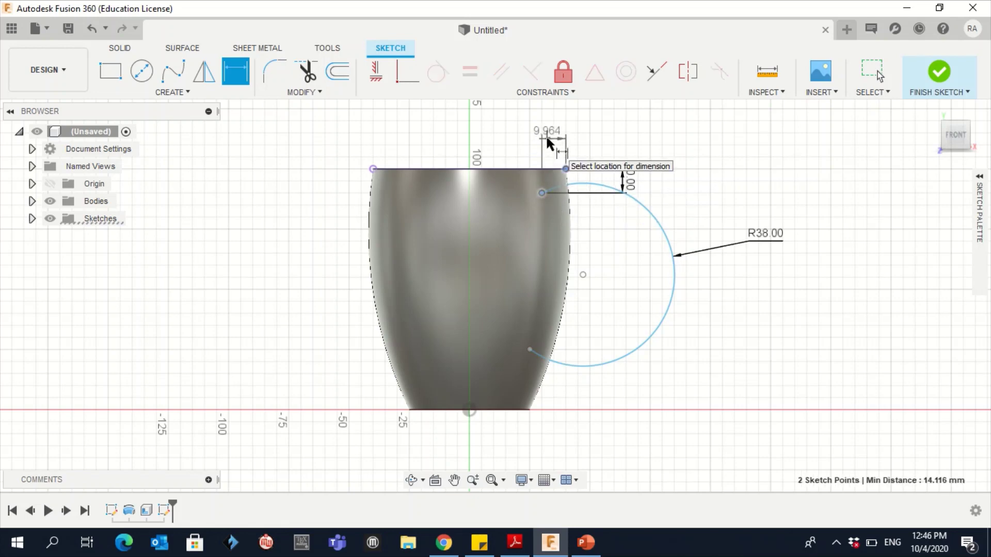
click(548, 150)
click(549, 149)
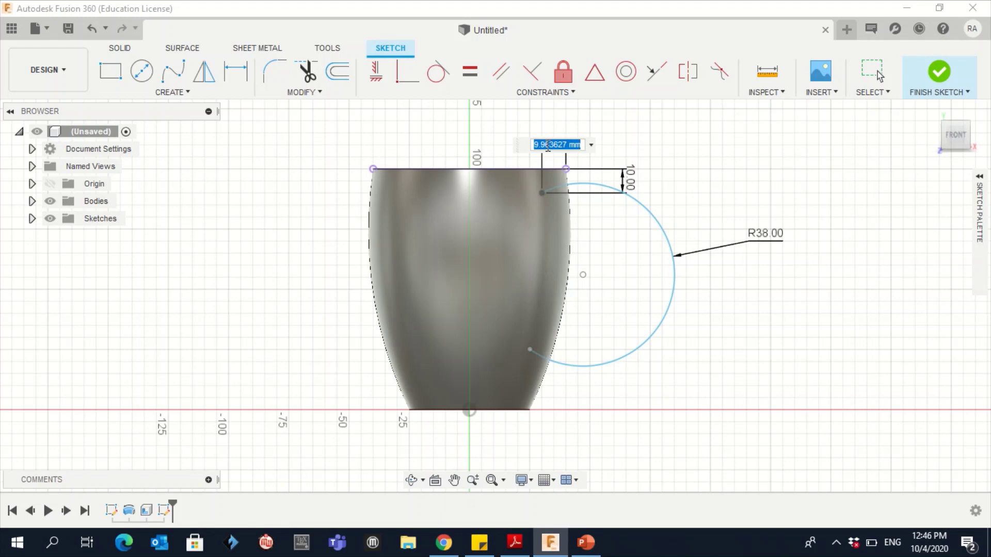
text(10)
key(Return)
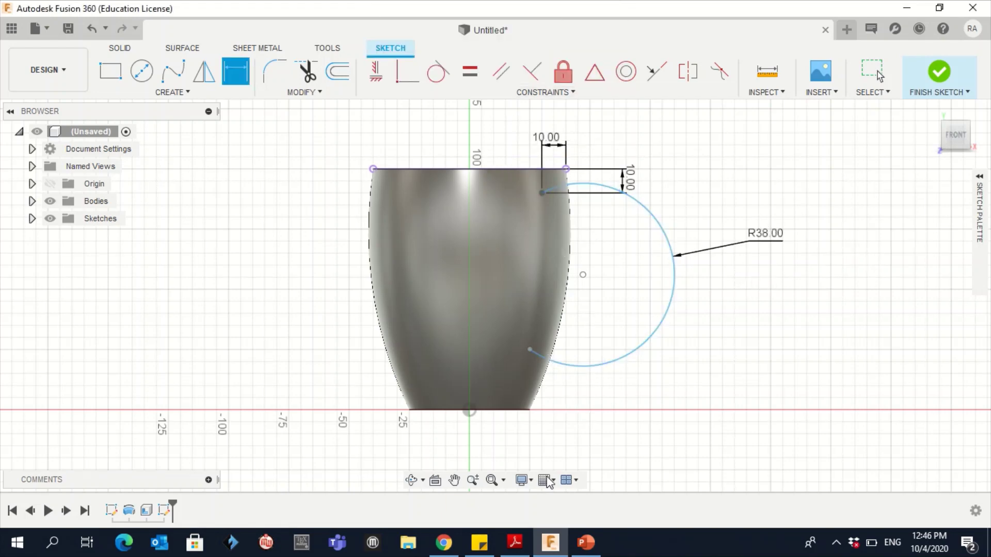
- Dimension the handle arc's lower end point at 20 mm above the cup's base and move that point inside the cup's outline
click(528, 550)
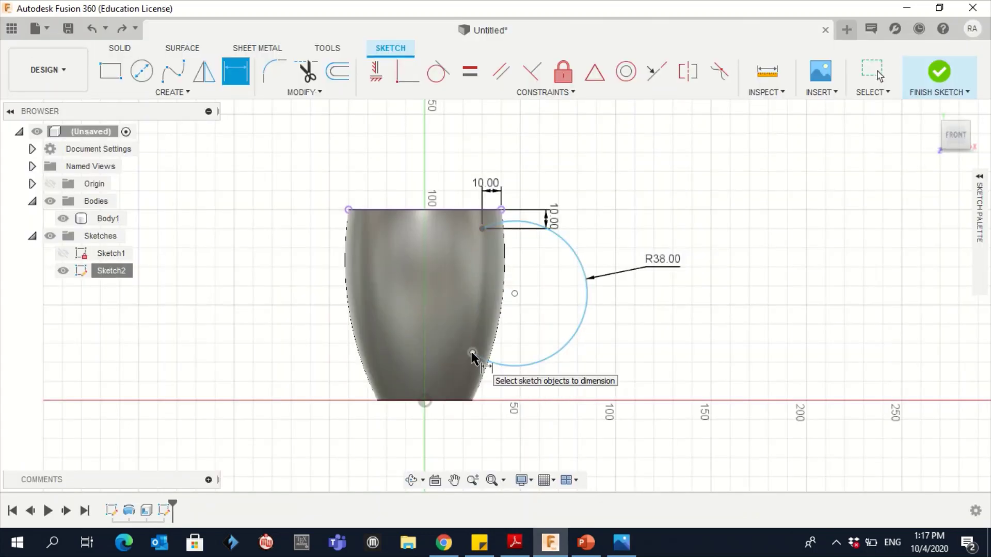
click(472, 353)
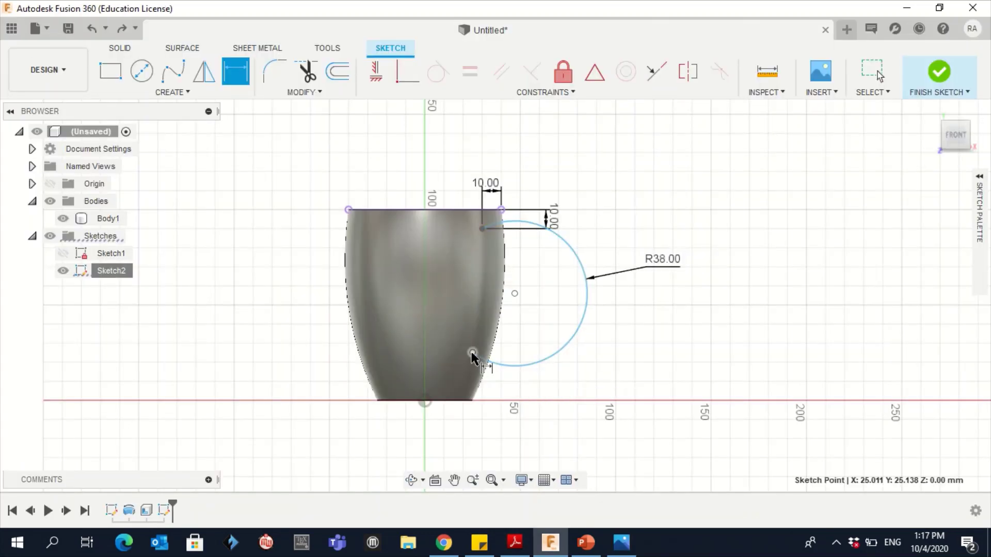
click(468, 402)
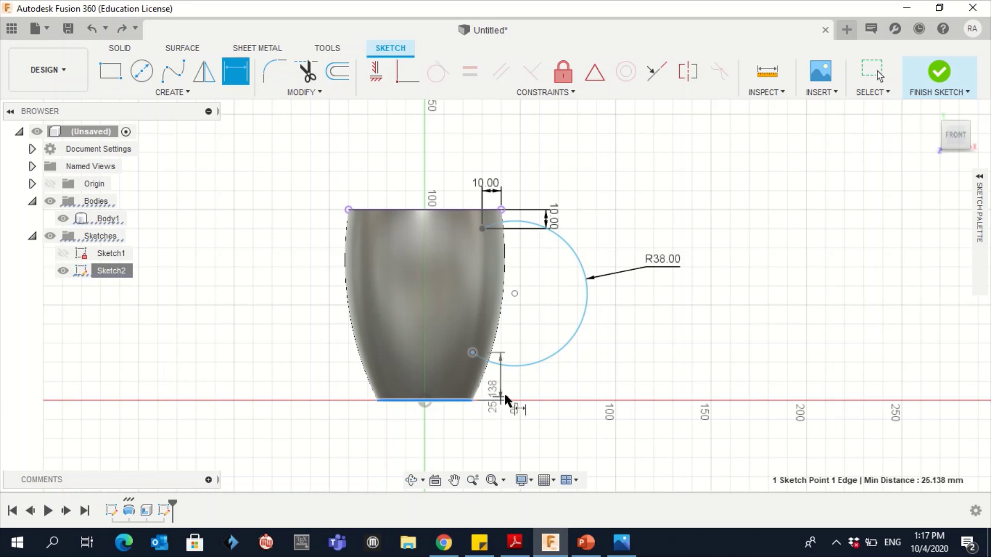
click(568, 379)
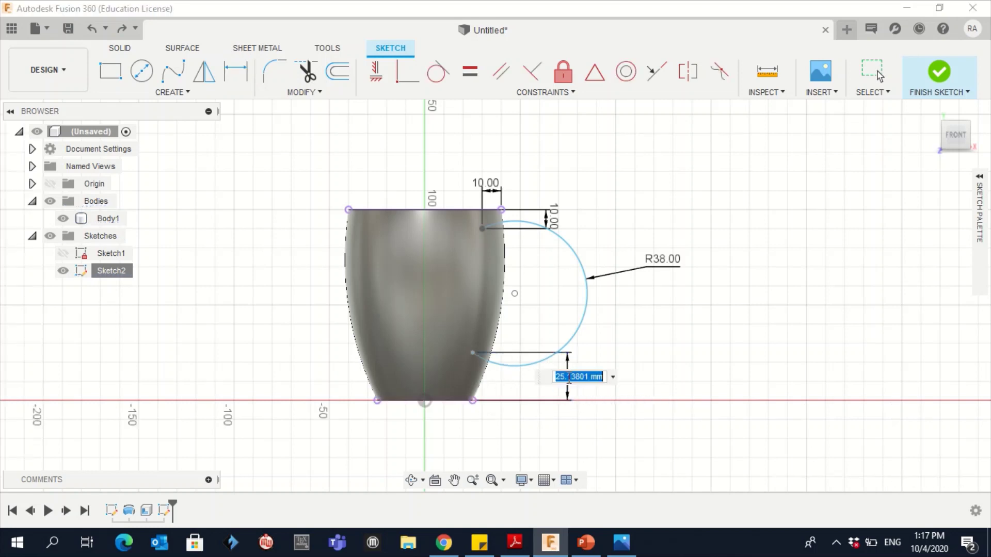
text(20)
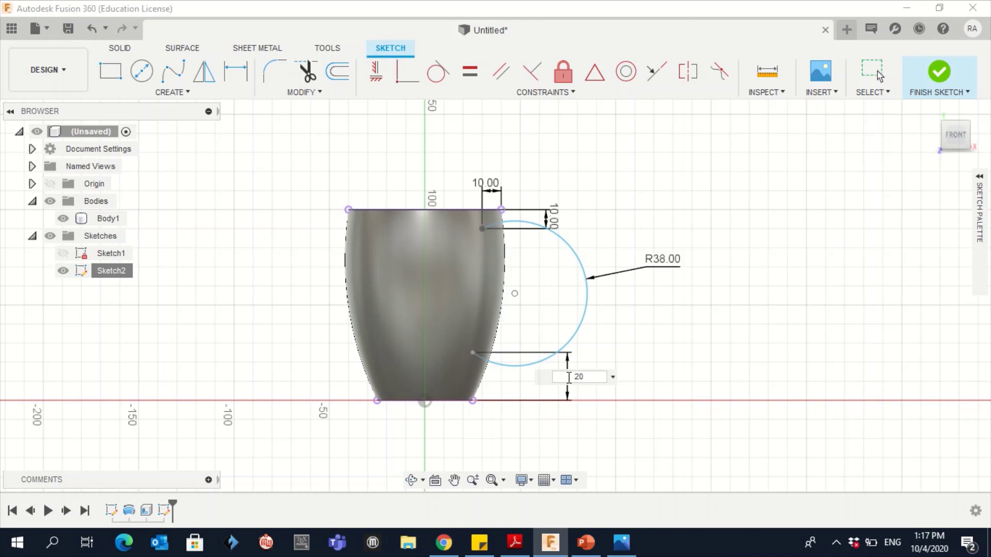
key(Return)
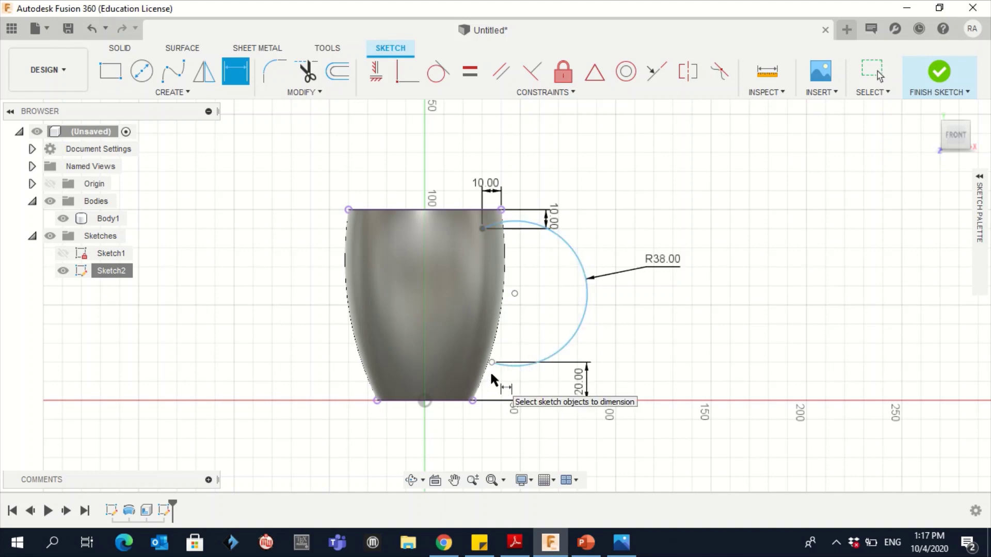
key(Escape)
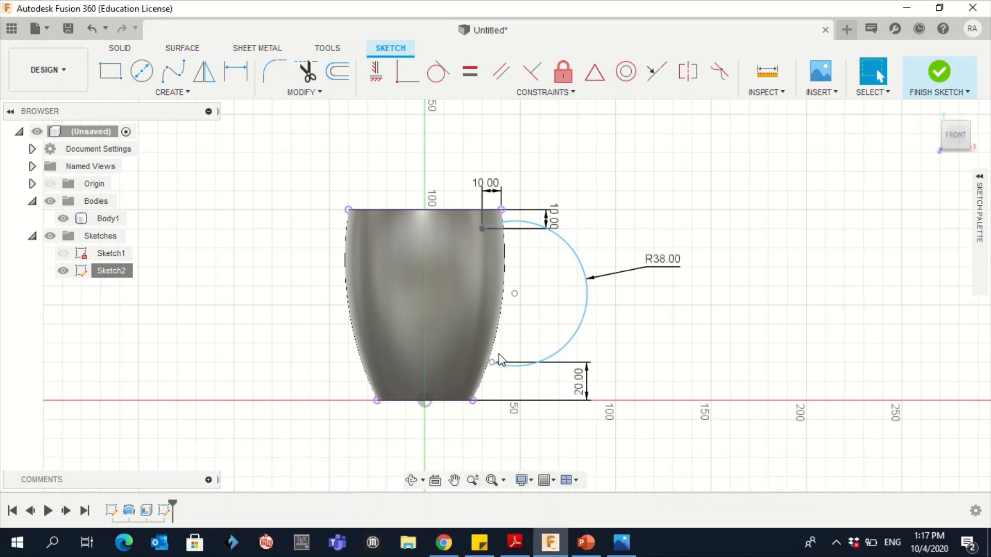
click(504, 368)
drag(493, 364, 470, 361)
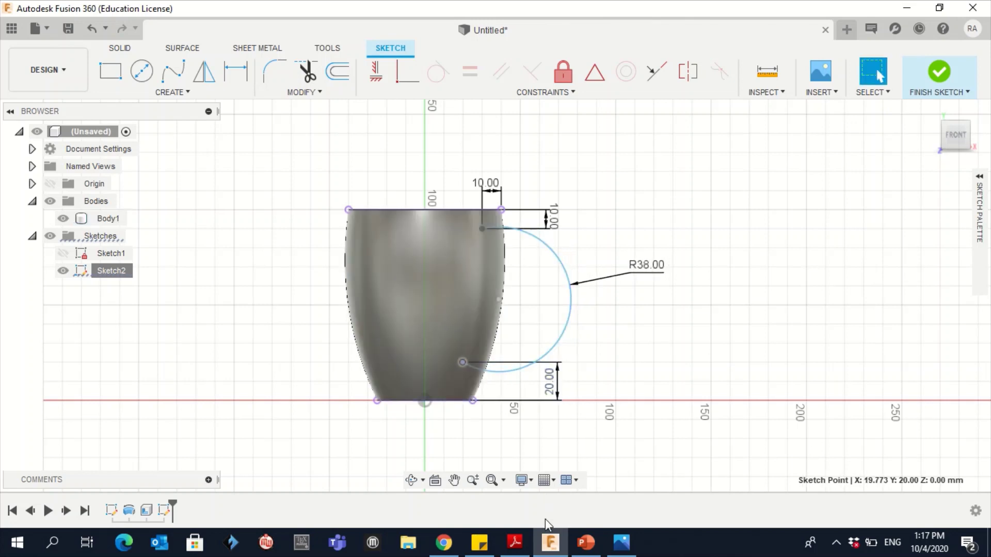
- Check the PDF handout and dimension the arc's lower end point at 5 mm horizontally inward from the base's corner on the handle side
click(511, 552)
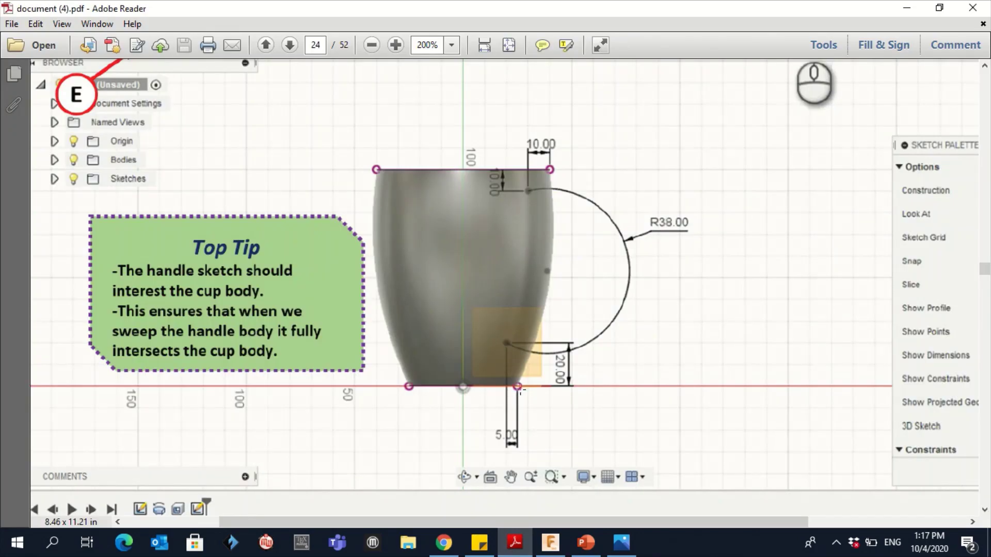
key(alt+Tab)
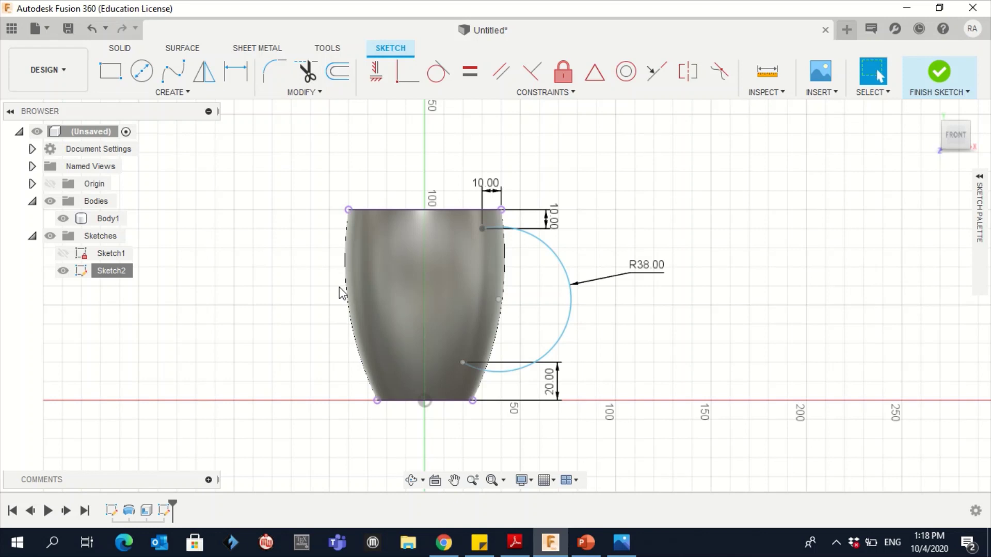
key(d)
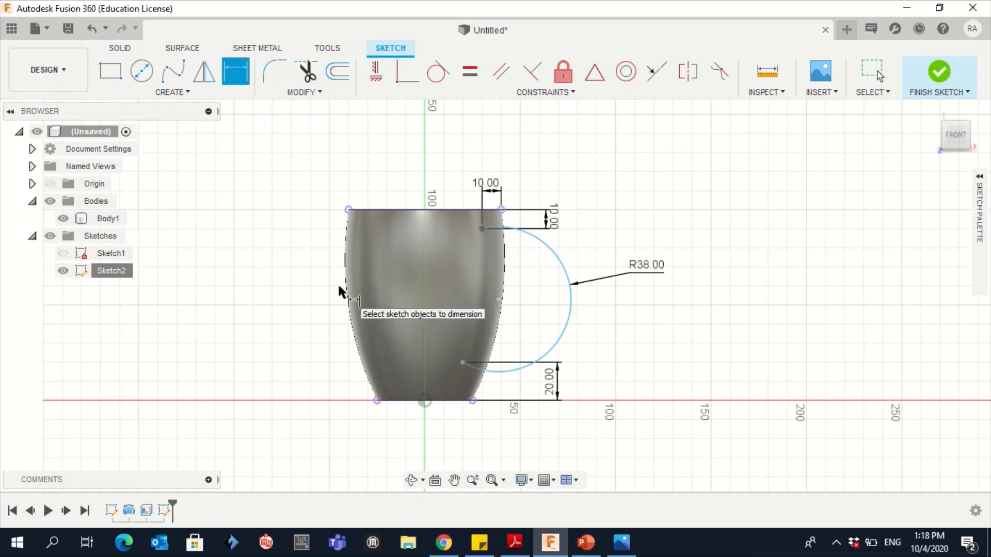
click(463, 364)
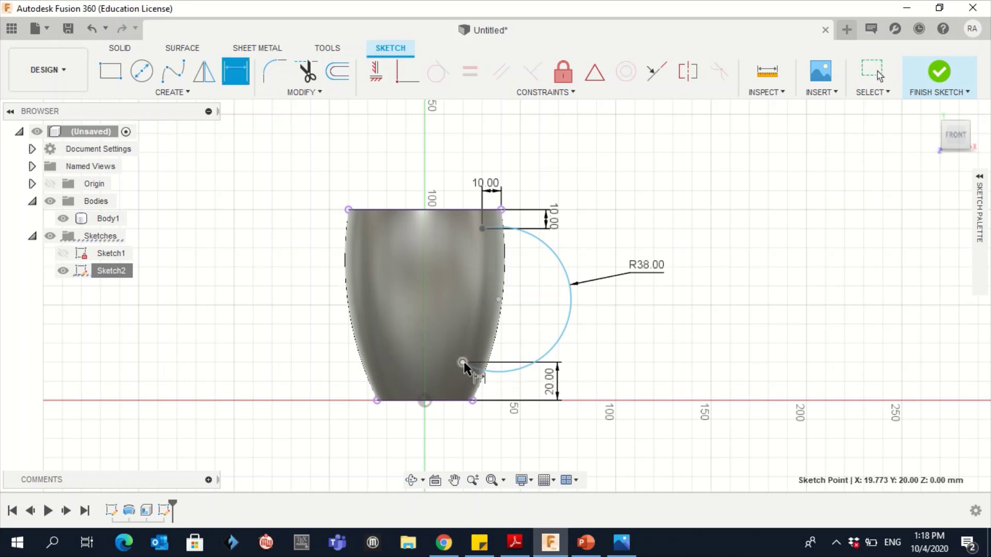
click(472, 402)
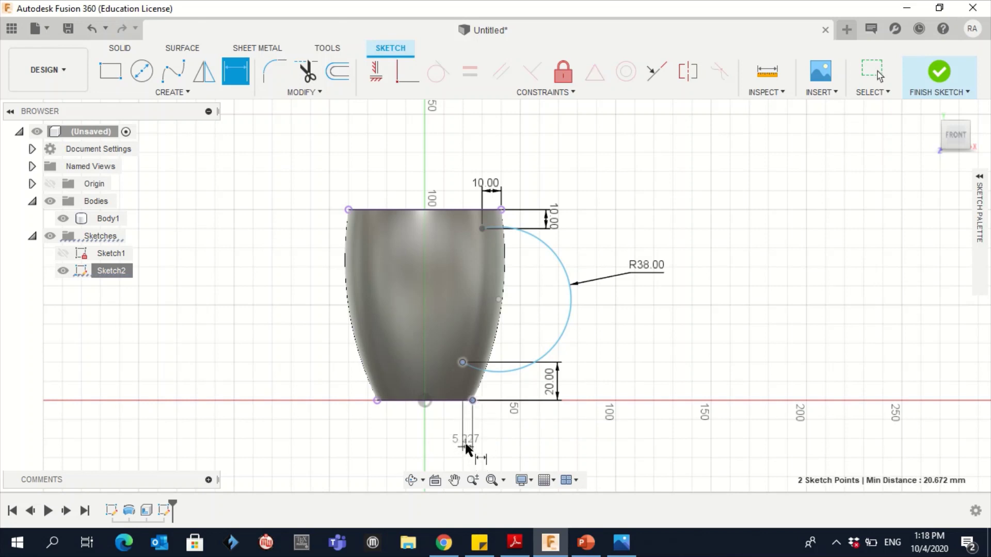
click(467, 438)
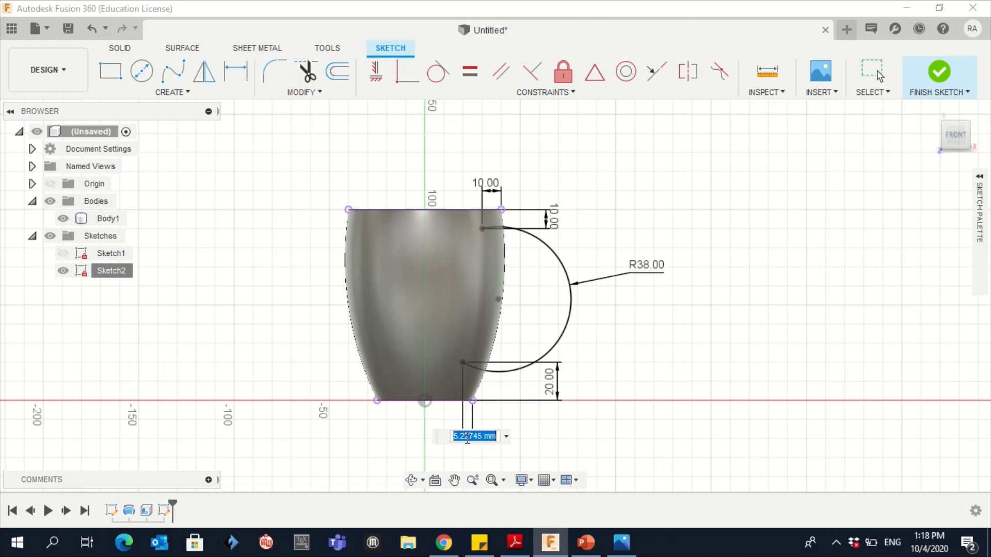
text(5)
key(Return)
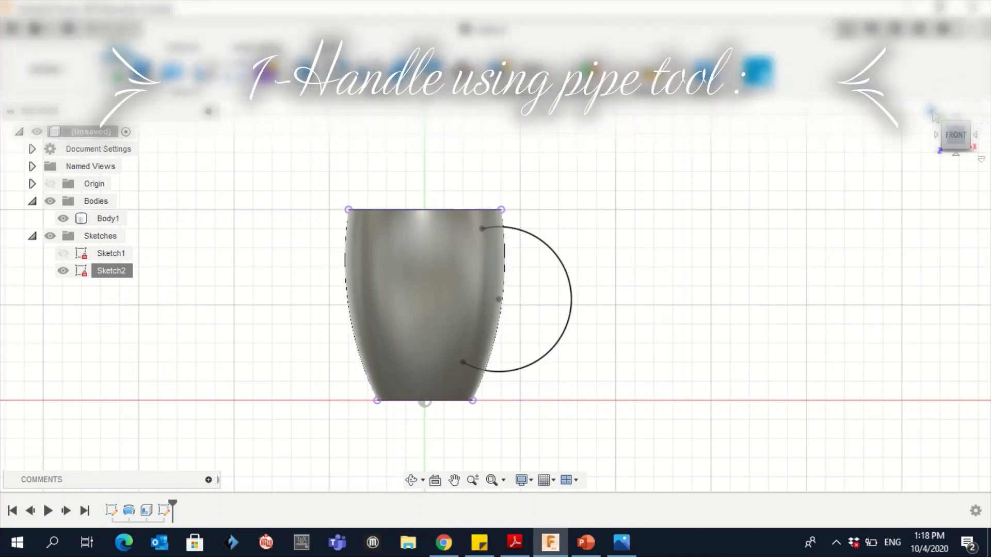
- Set up a Pipe along the handle arc with New Body as the operation
click(932, 111)
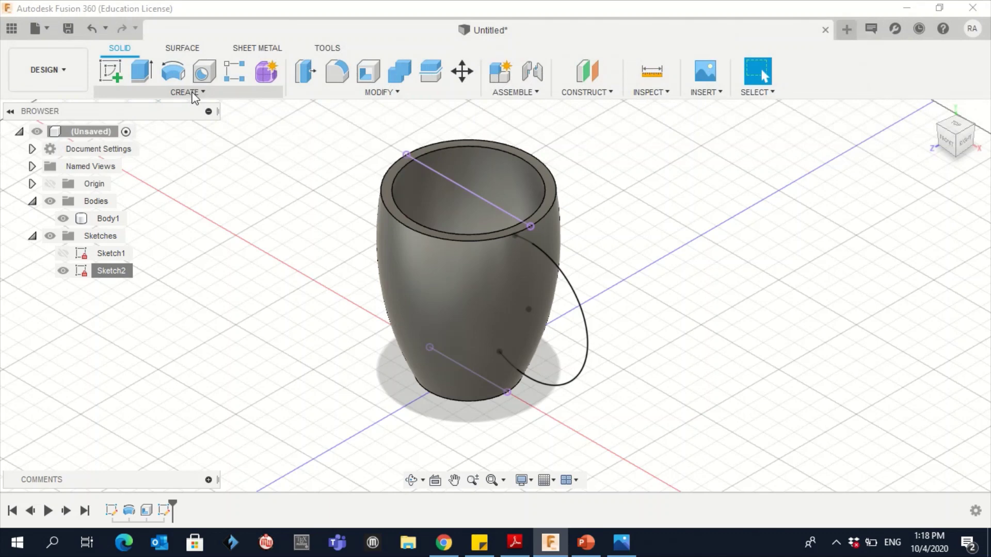
click(193, 94)
click(166, 301)
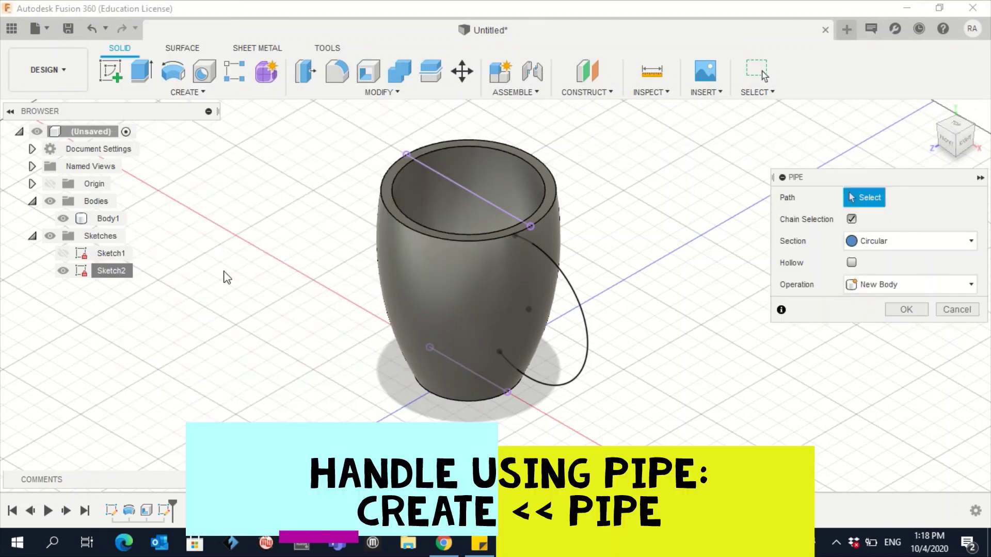
click(554, 266)
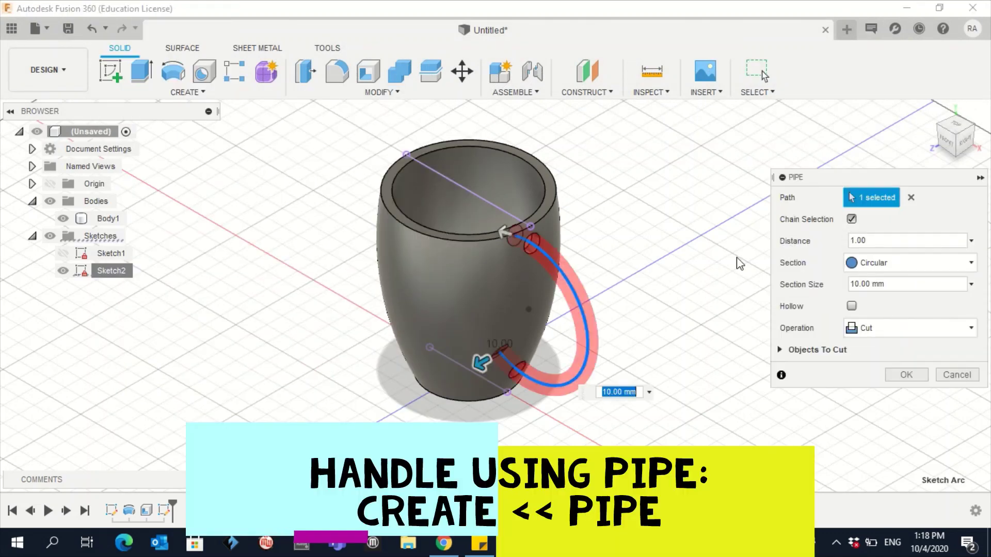
click(904, 329)
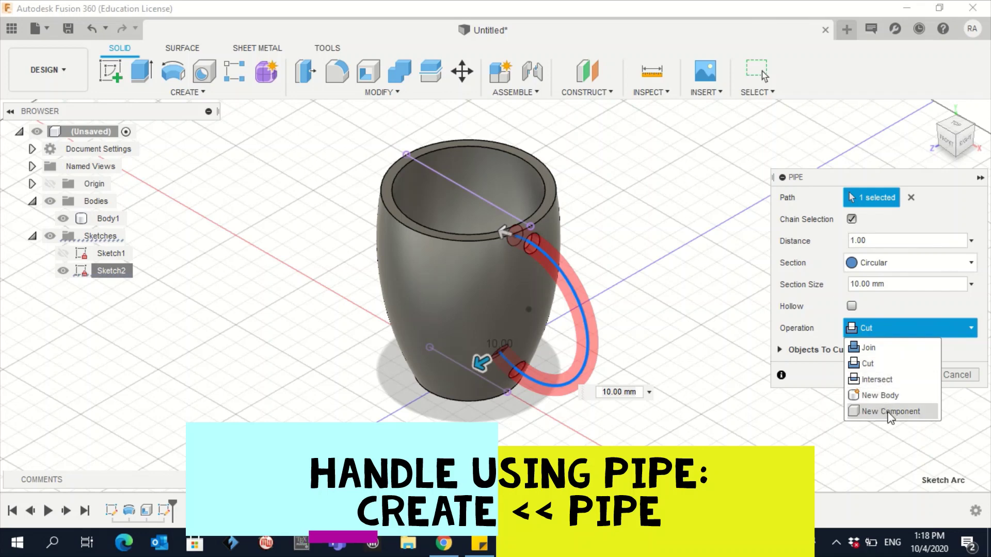
click(892, 397)
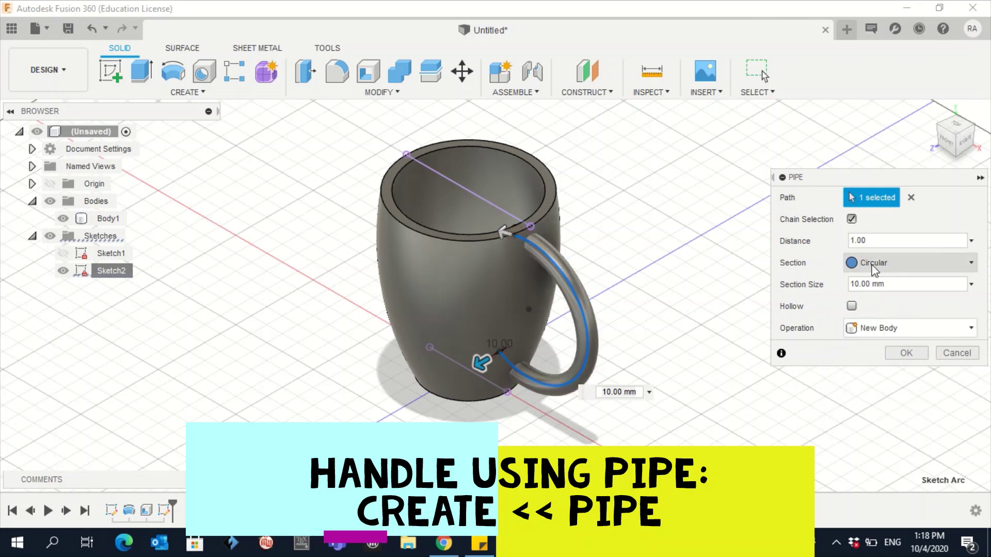
- Try a square section for the handle pipe and create it with a circular section of 10 mm instead
click(872, 266)
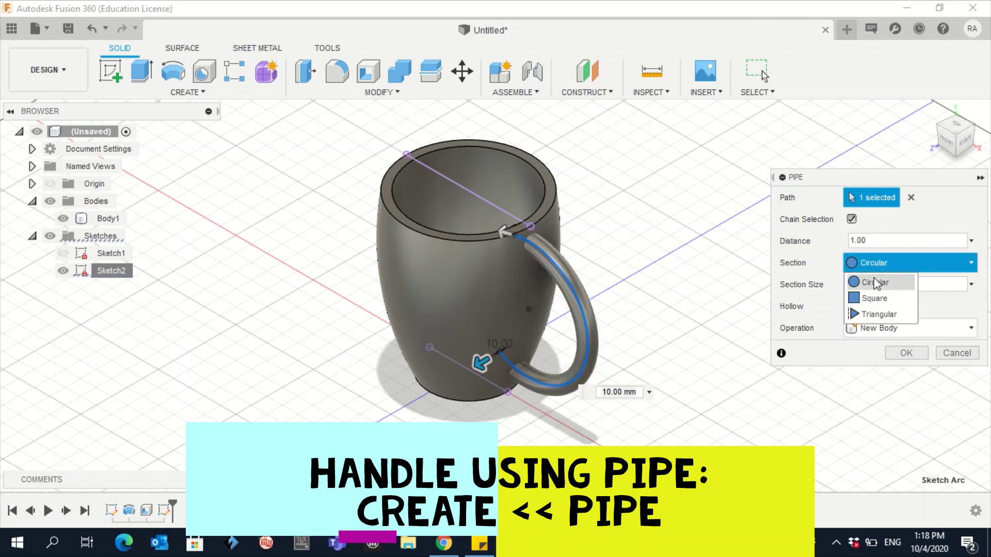
click(876, 299)
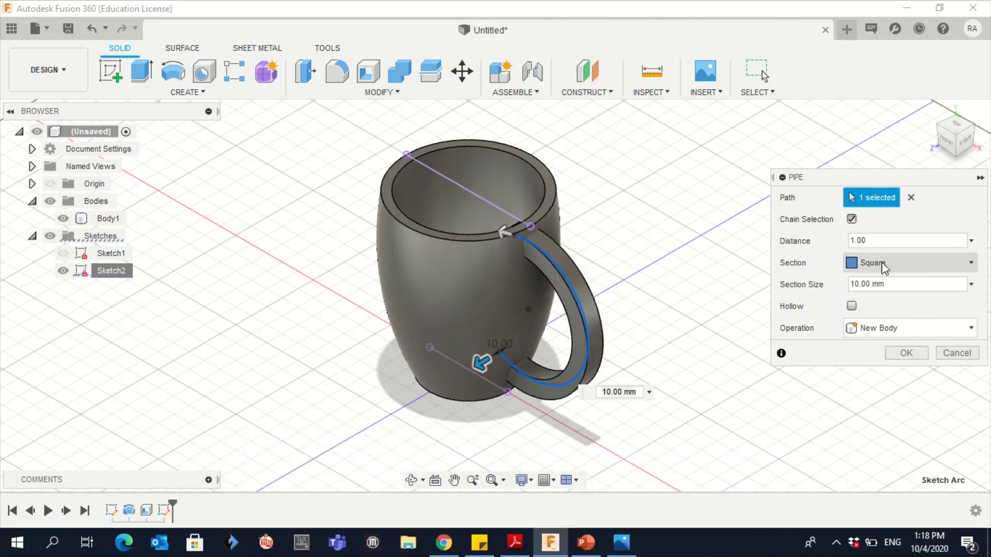
click(880, 265)
click(880, 284)
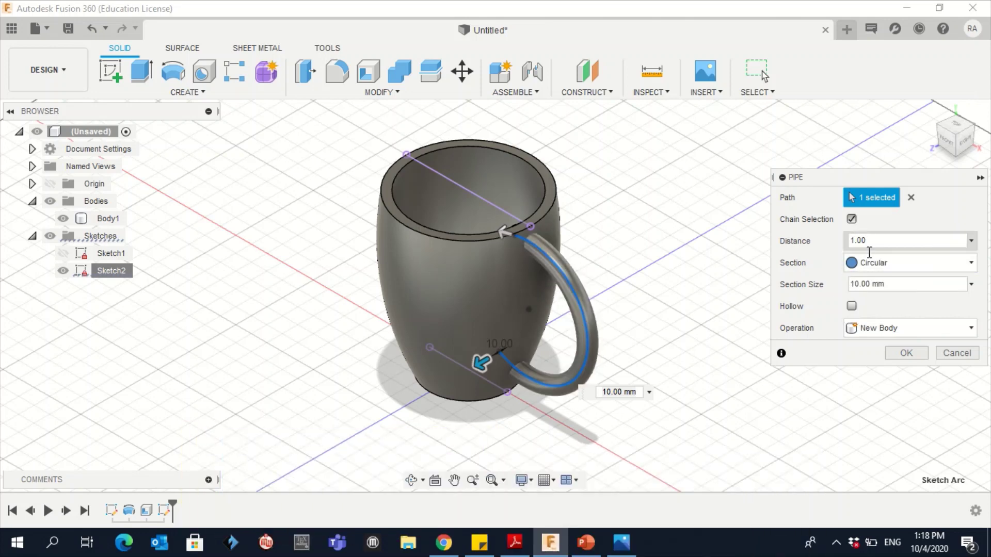
click(900, 261)
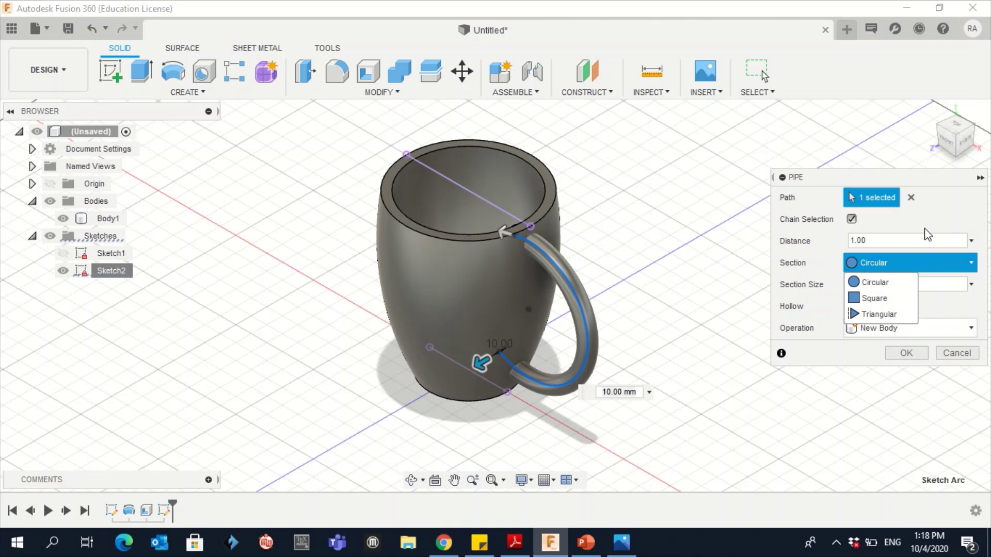
click(876, 283)
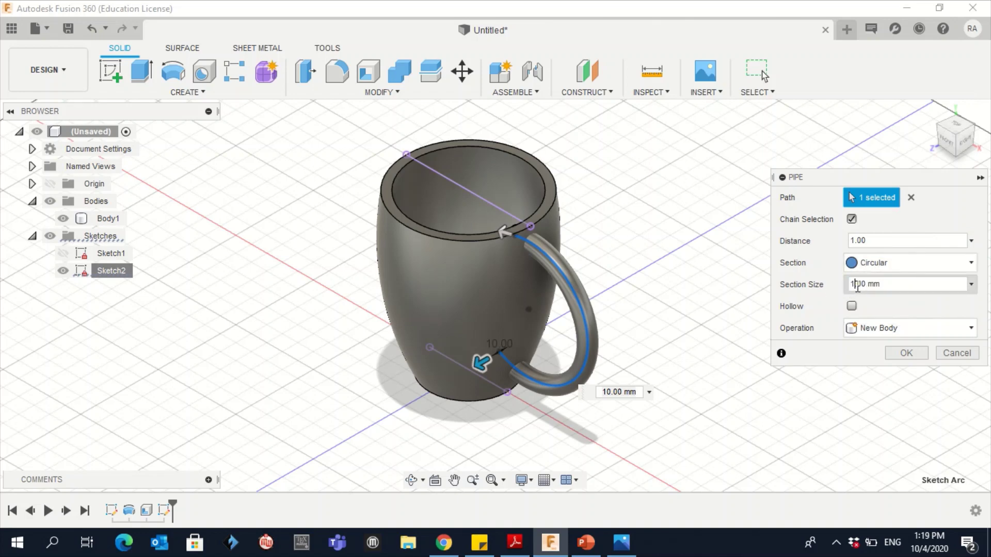
click(907, 353)
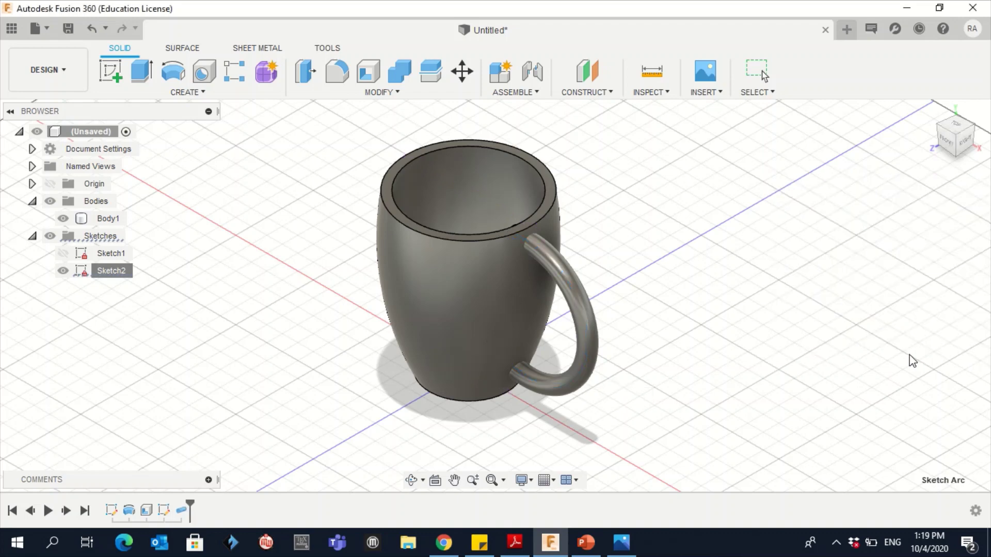
- Select the cup and the handle in turn to check whether they are separate bodies, and clear the selection
click(546, 223)
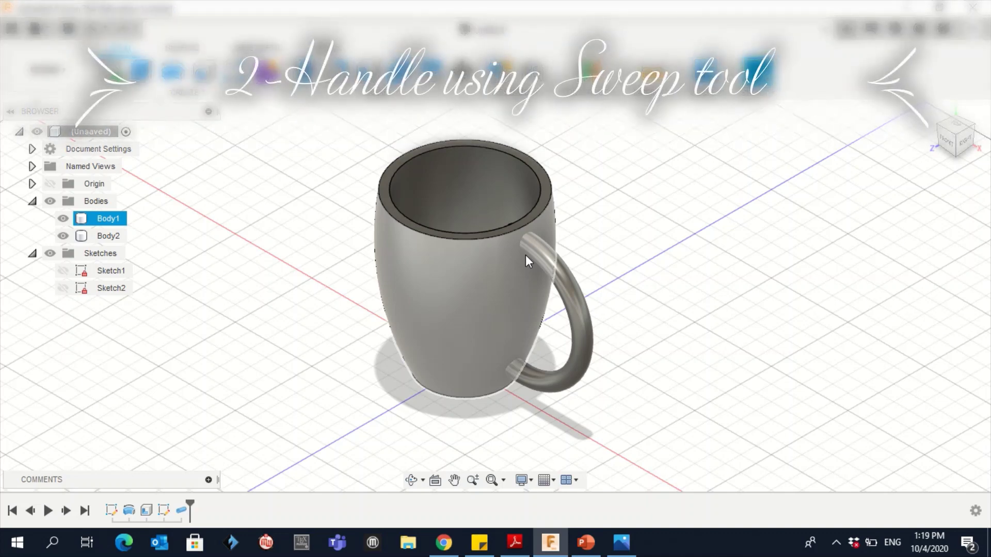
click(633, 247)
click(571, 298)
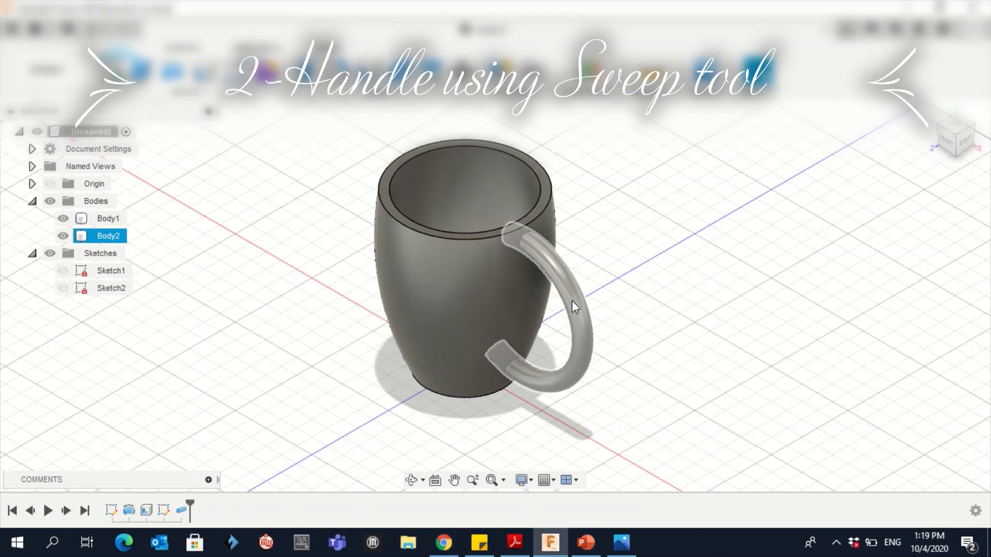
click(239, 160)
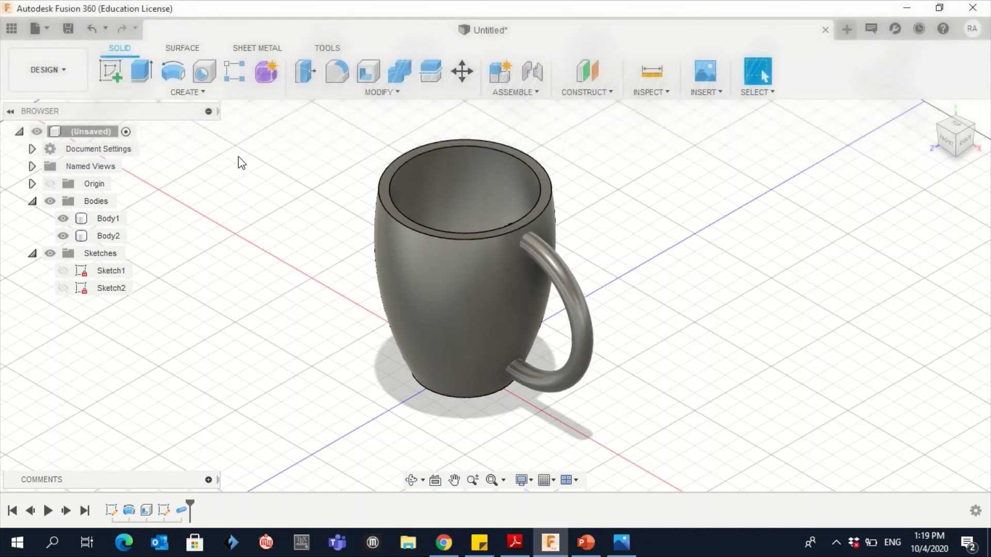
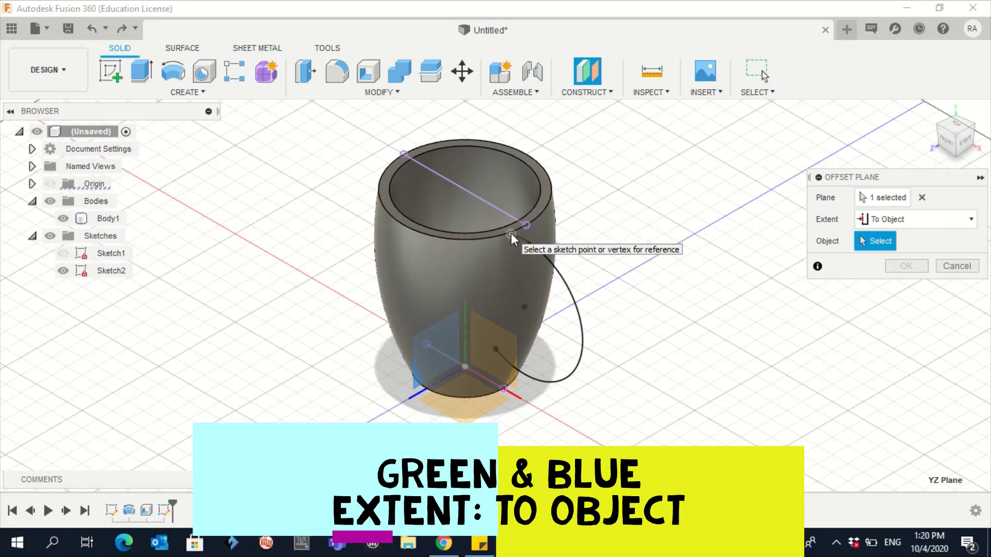
- Construct an offset plane from the YZ plane with its extent to the handle arc's upper end point
click(511, 233)
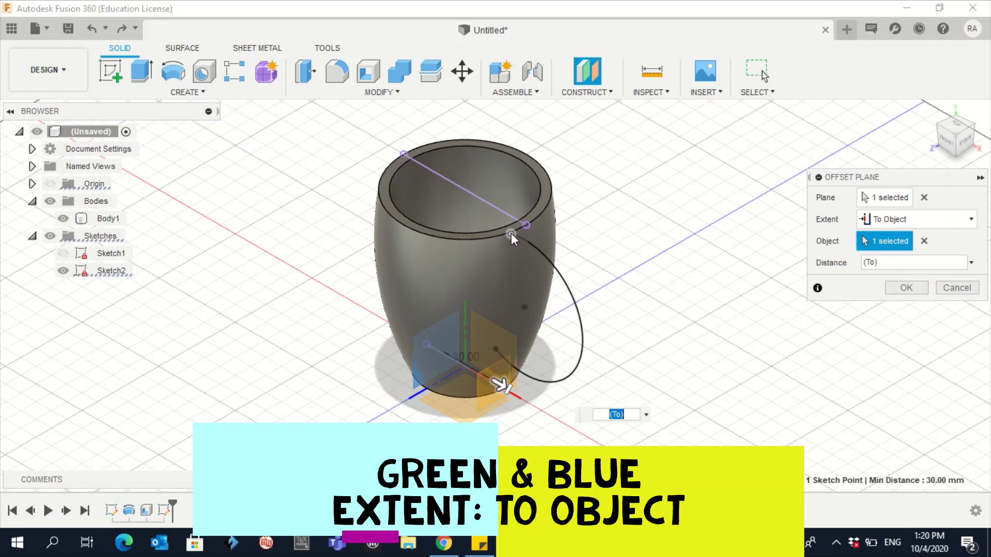
key(Return)
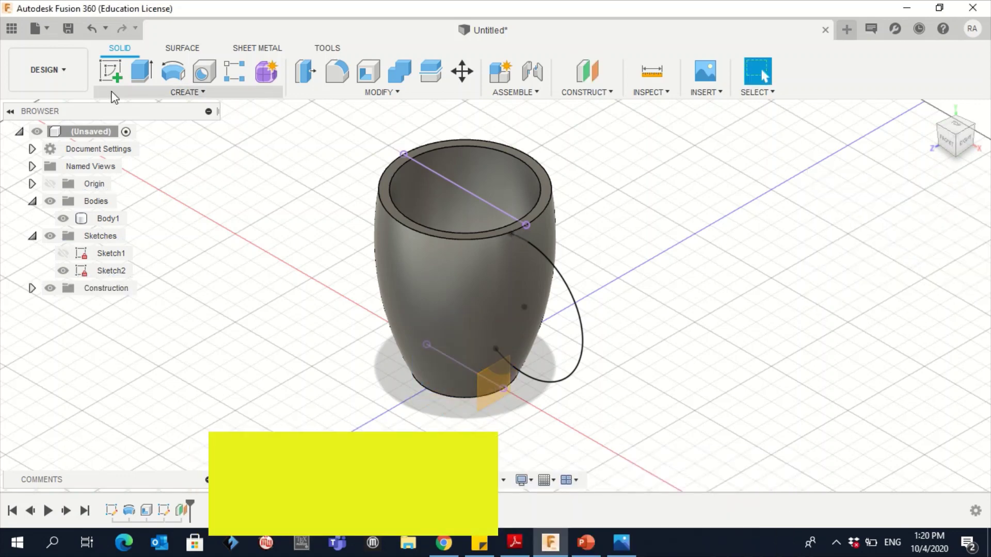
- Start a sketch on the new offset plane and check the handle's profile sketch in the PDF handout
click(204, 92)
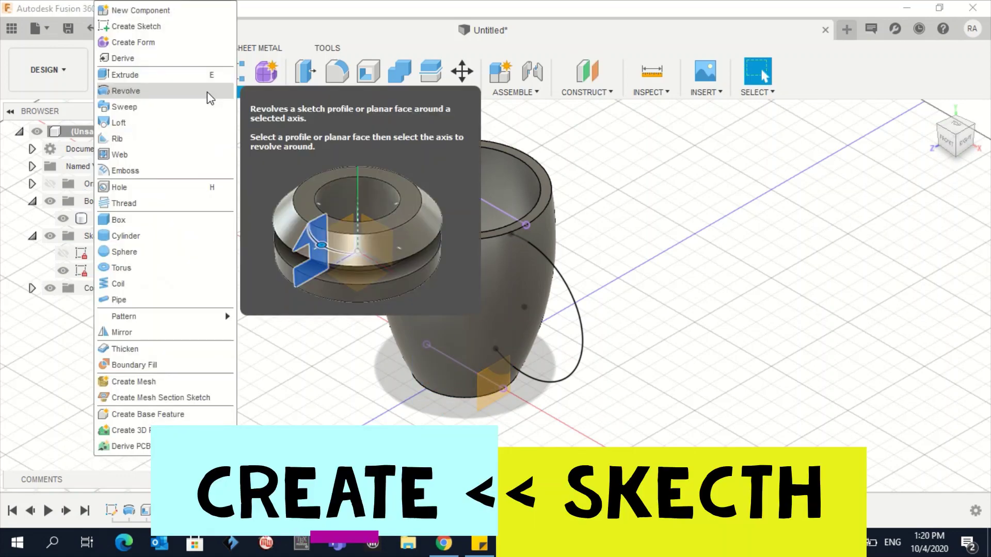
click(180, 27)
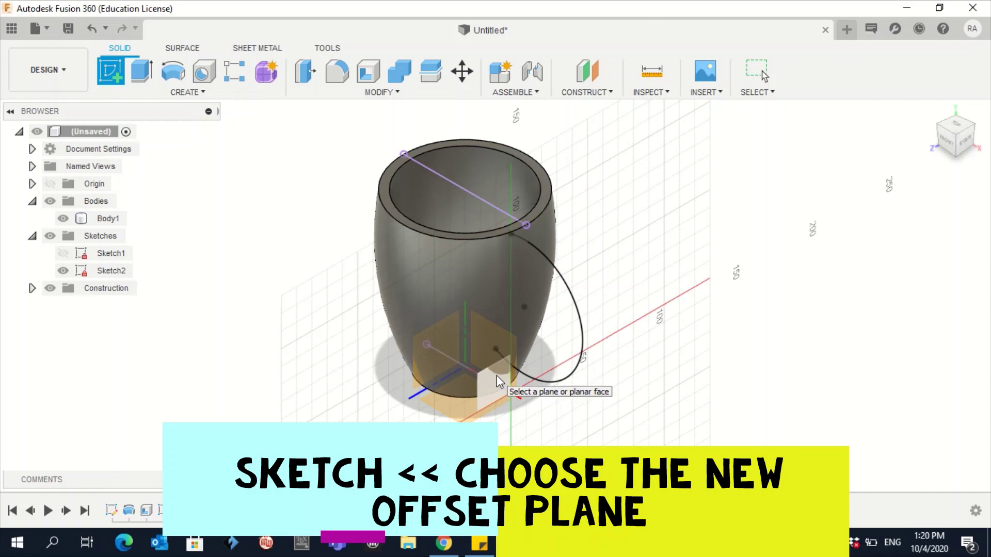
click(496, 375)
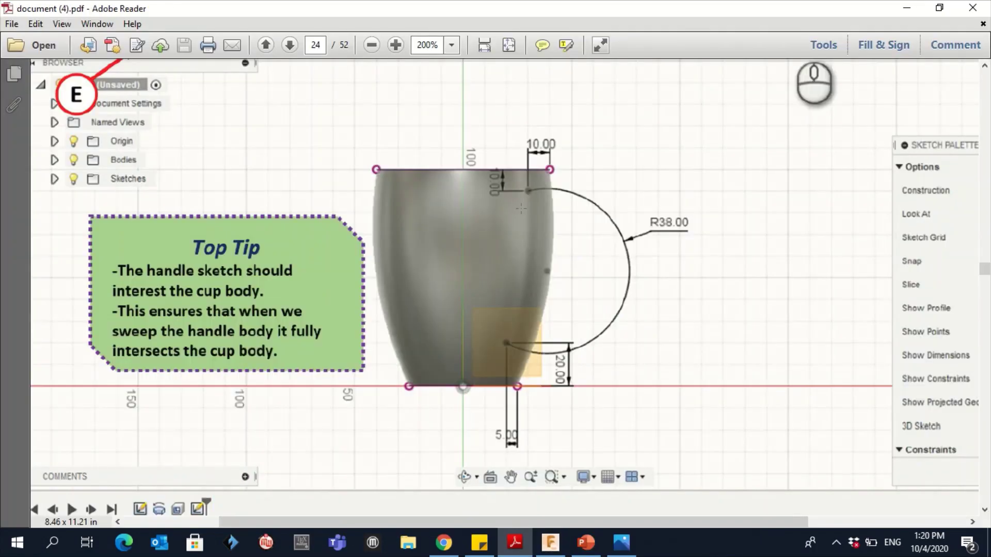
scroll(504, 288, down, 20)
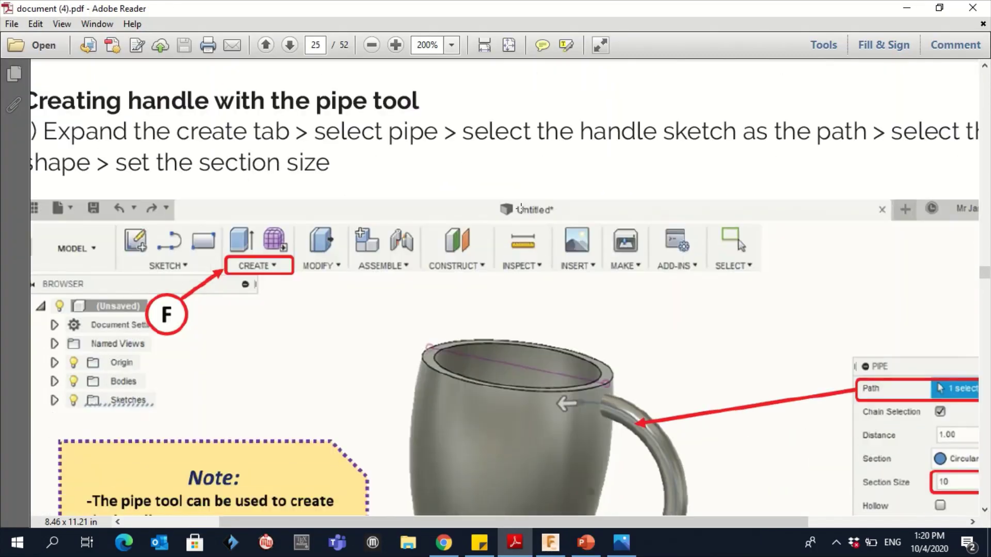
scroll(504, 288, down, 5)
scroll(505, 288, up, 2)
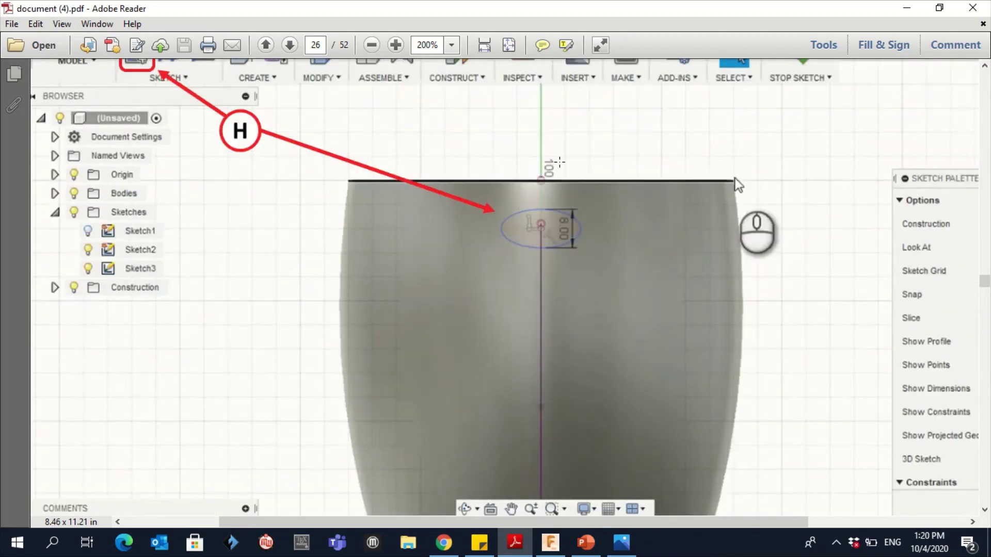
scroll(504, 288, up, 1)
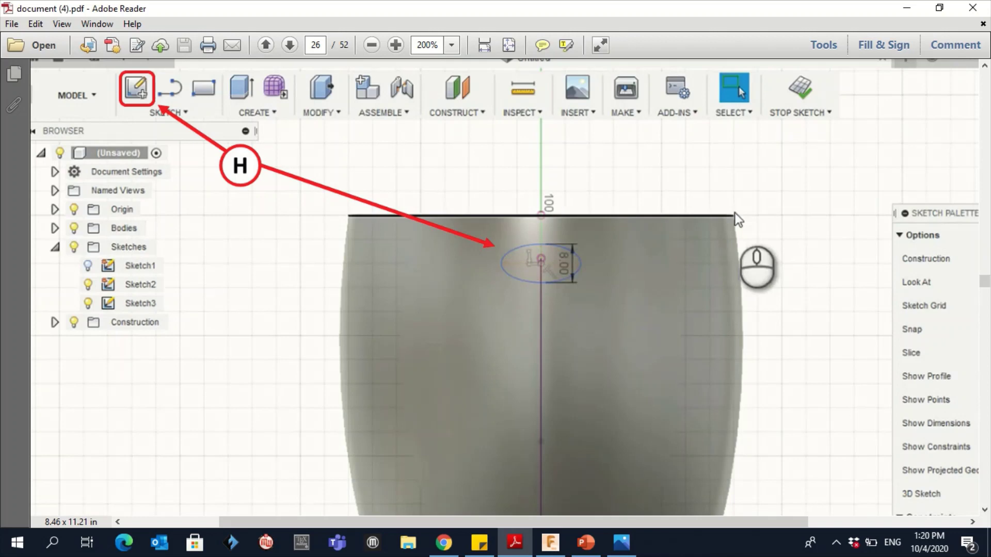
click(550, 542)
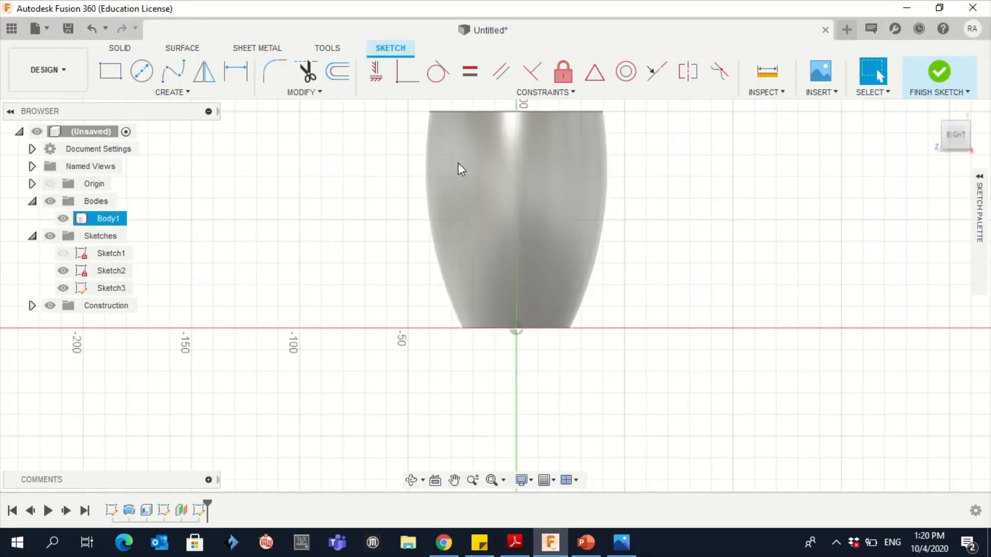
- Draw an ellipse centred on the handle arc's upper end point, 20 mm wide and 8 mm high, and finish the sketch
click(187, 92)
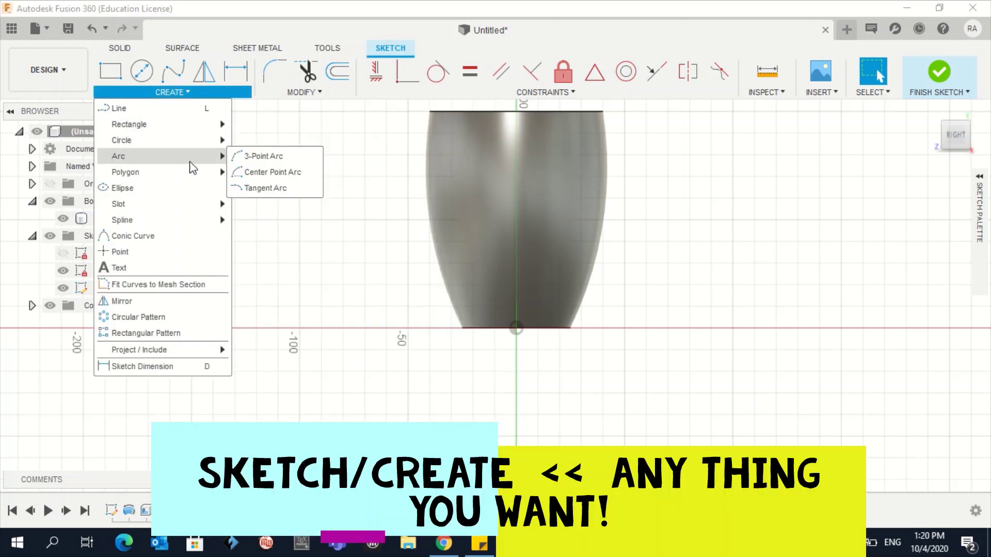
mouse_move(195, 175)
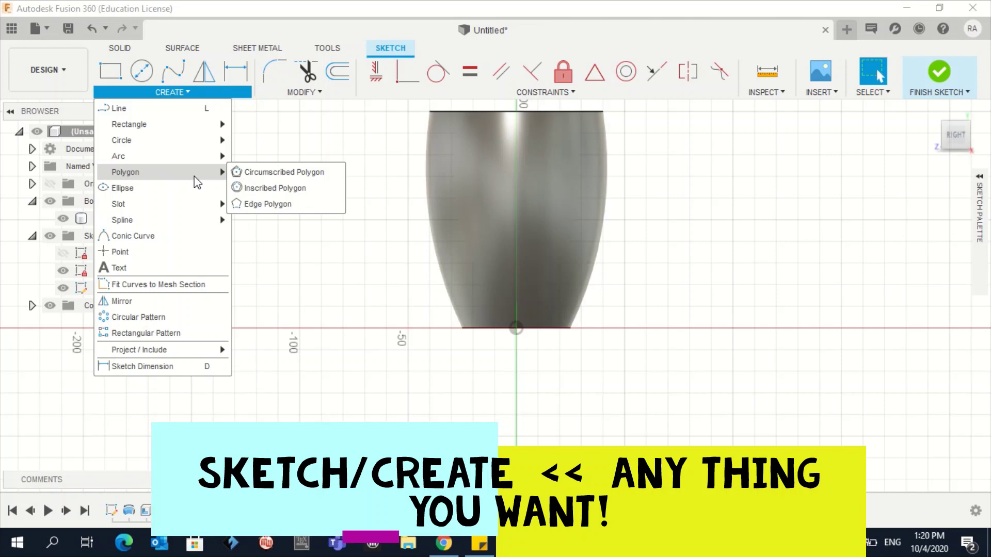
click(142, 191)
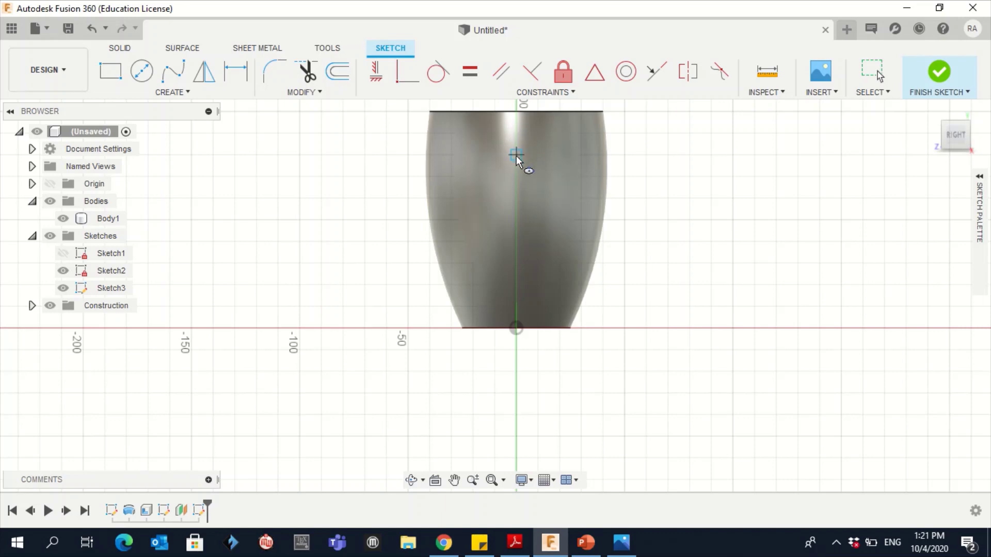
scroll(516, 158, down, 1)
scroll(516, 158, up, 3)
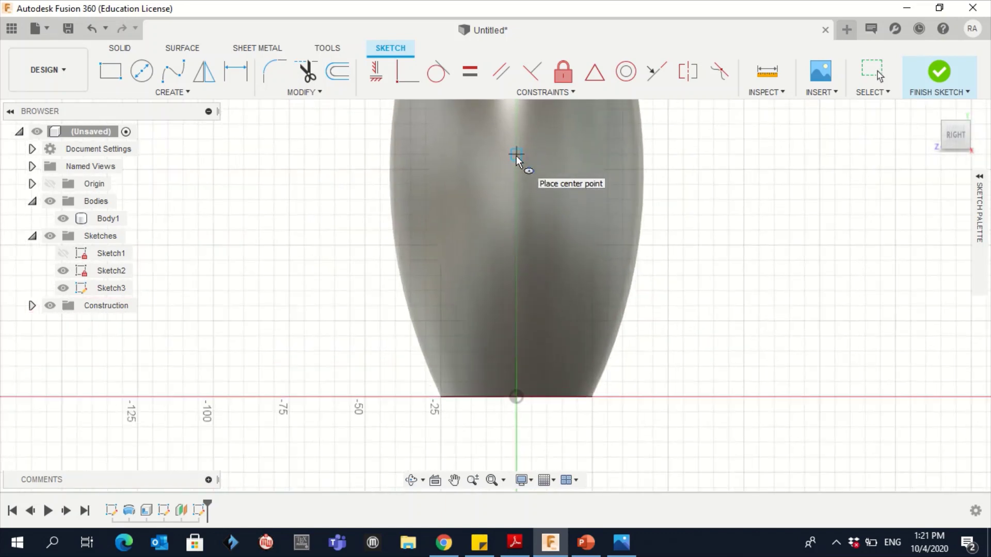
scroll(516, 158, up, 1)
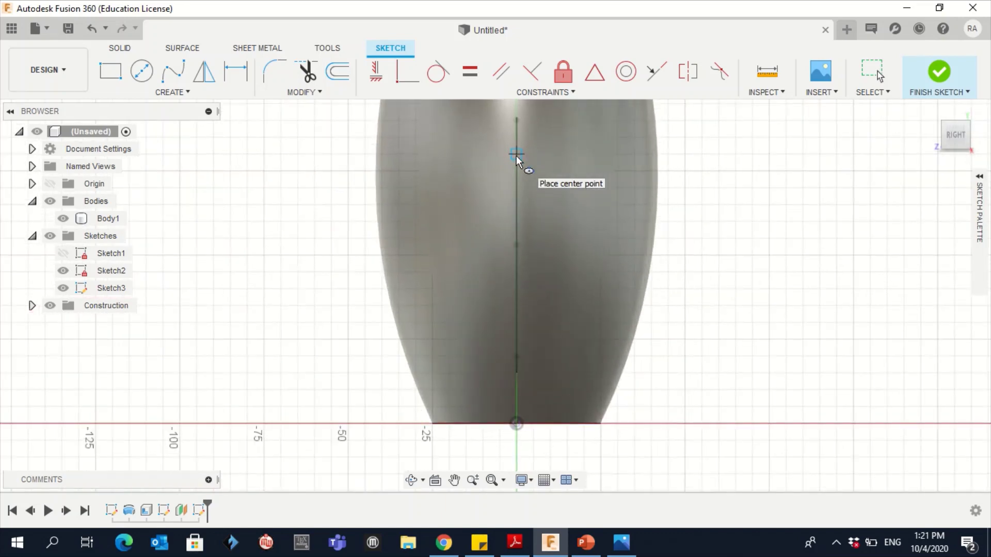
click(516, 122)
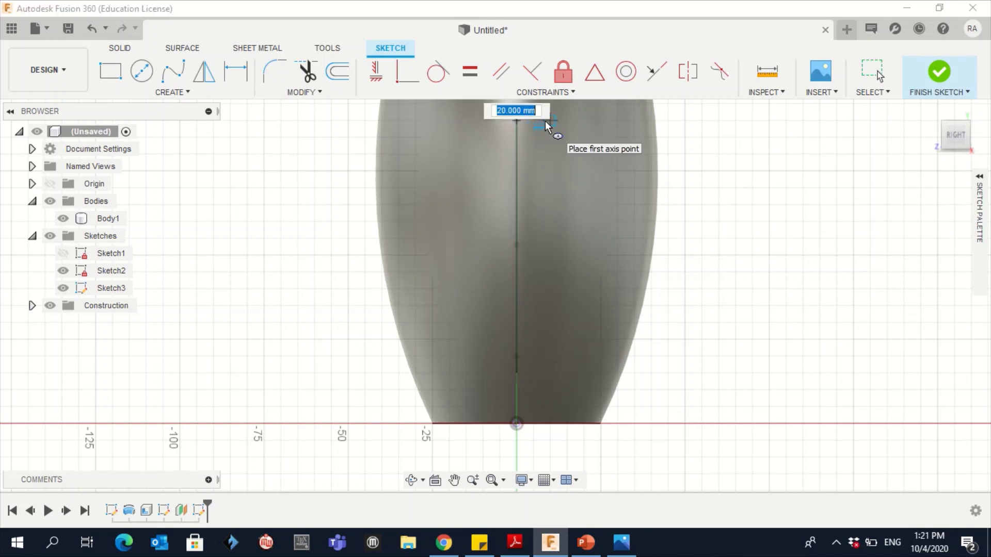
click(549, 121)
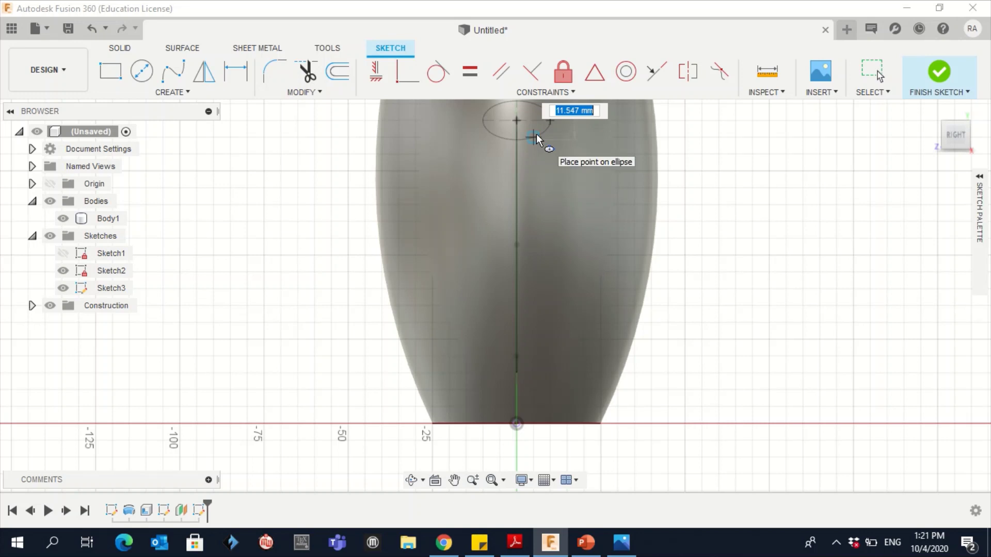
text(8)
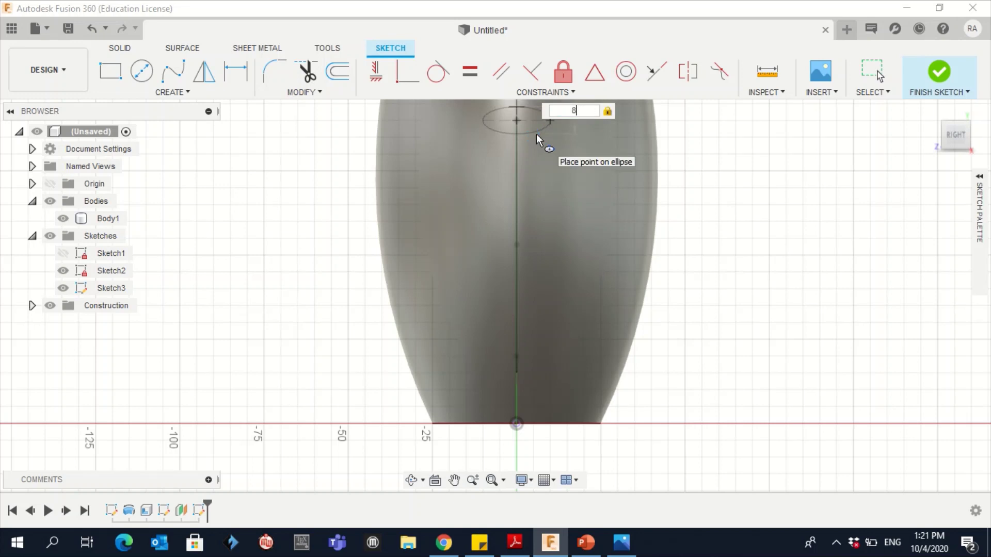
key(Return)
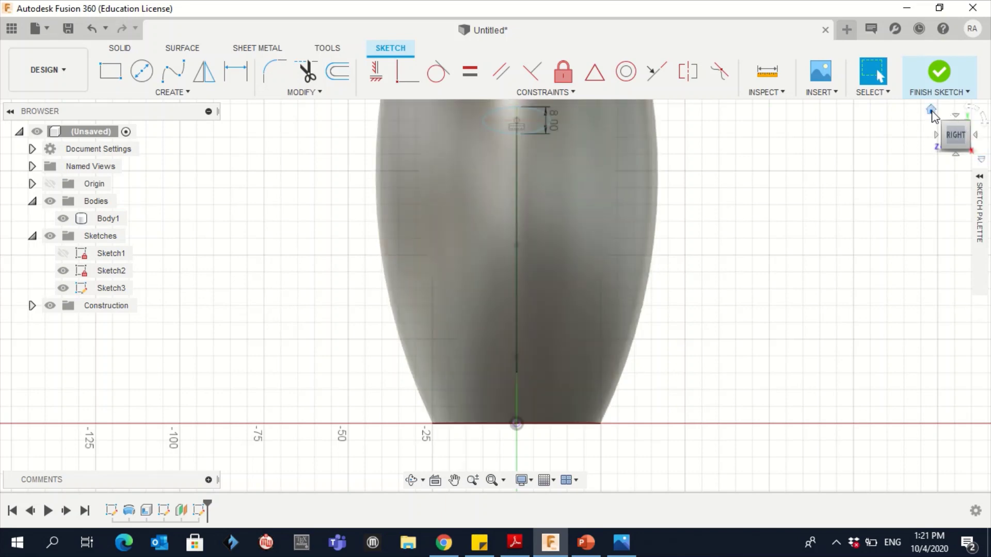
click(932, 110)
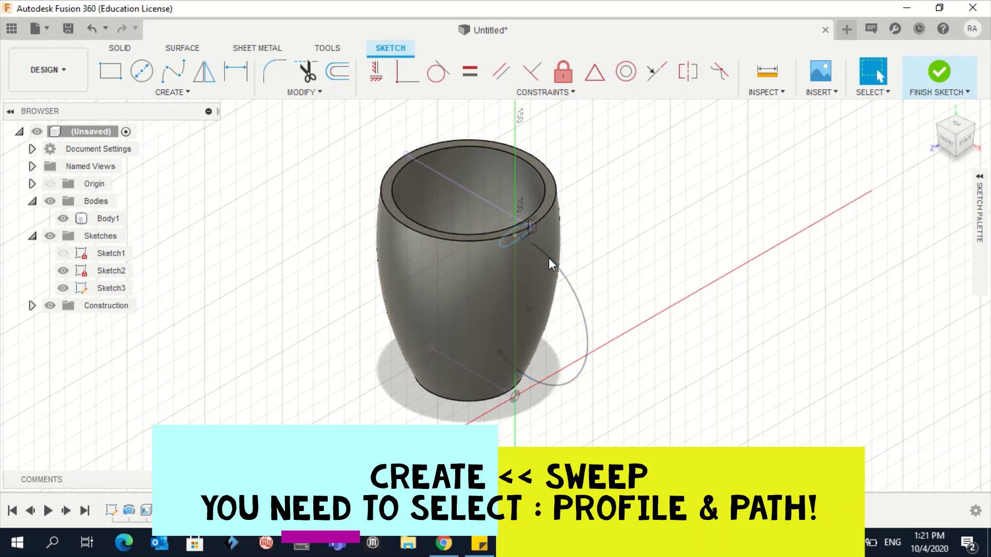
click(937, 80)
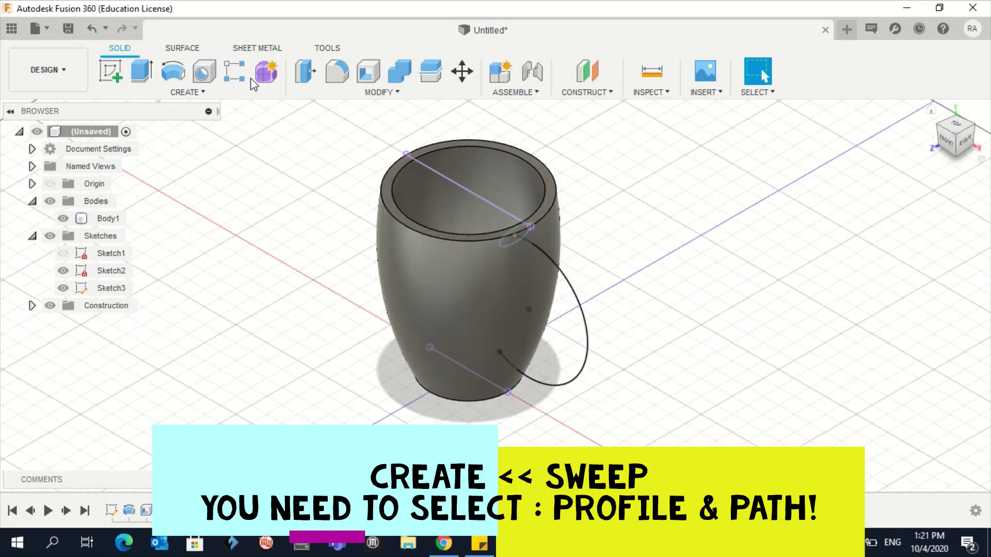
- Sweep the ellipse profile along the handle arc as a New Body with perpendicular orientation
click(164, 96)
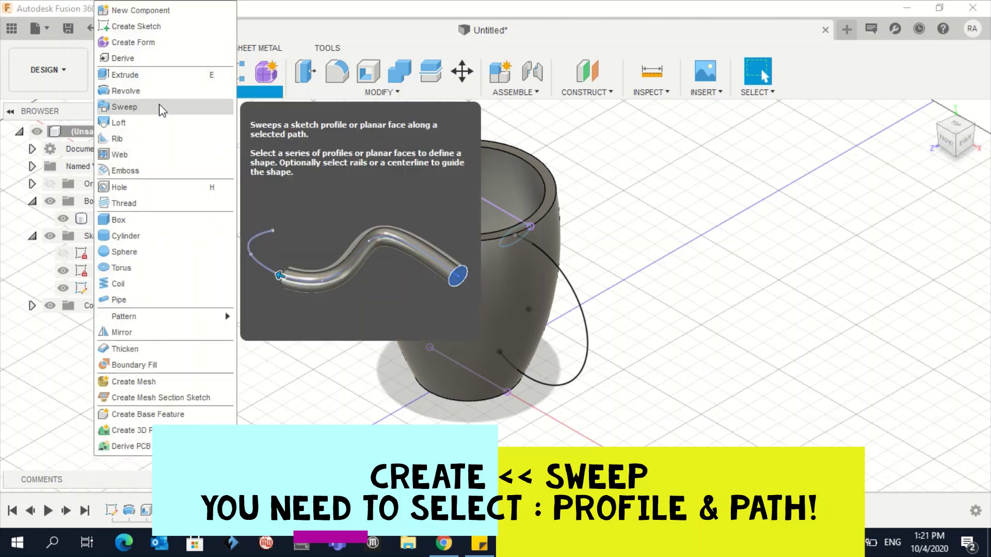
click(163, 108)
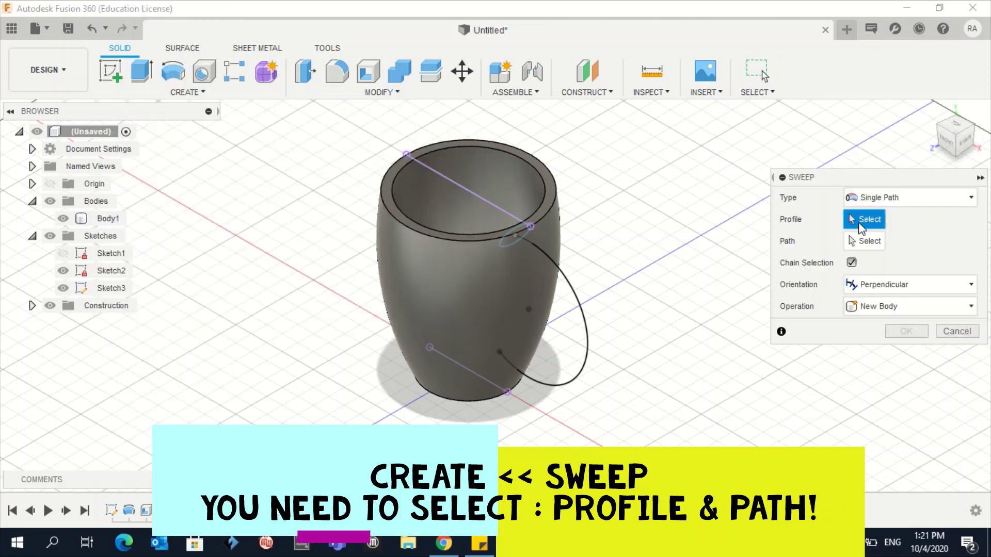
click(514, 238)
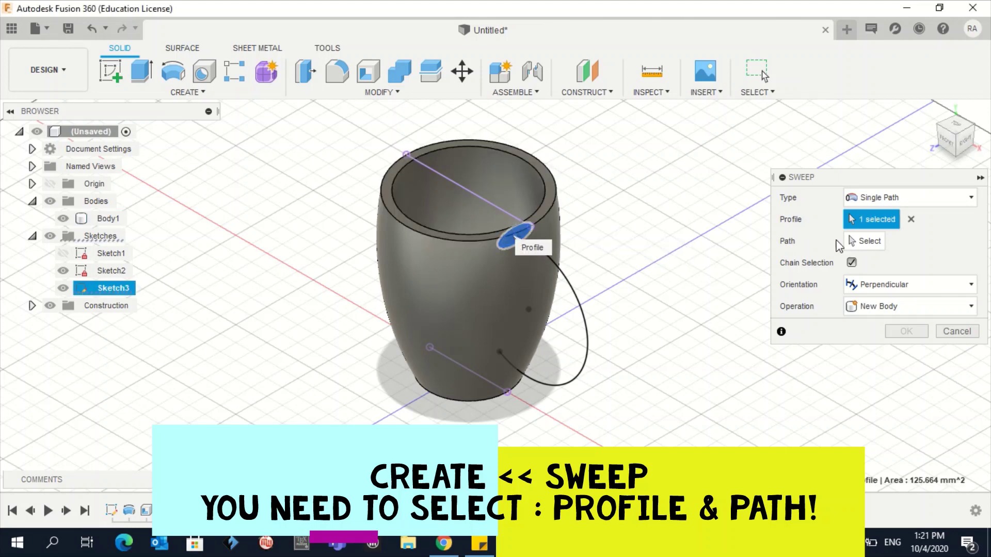
click(865, 242)
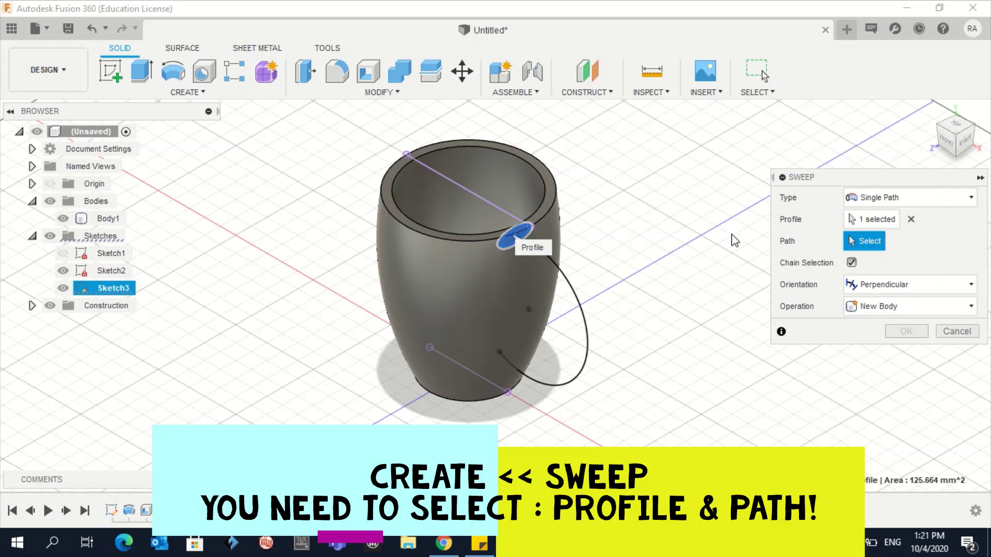
click(579, 303)
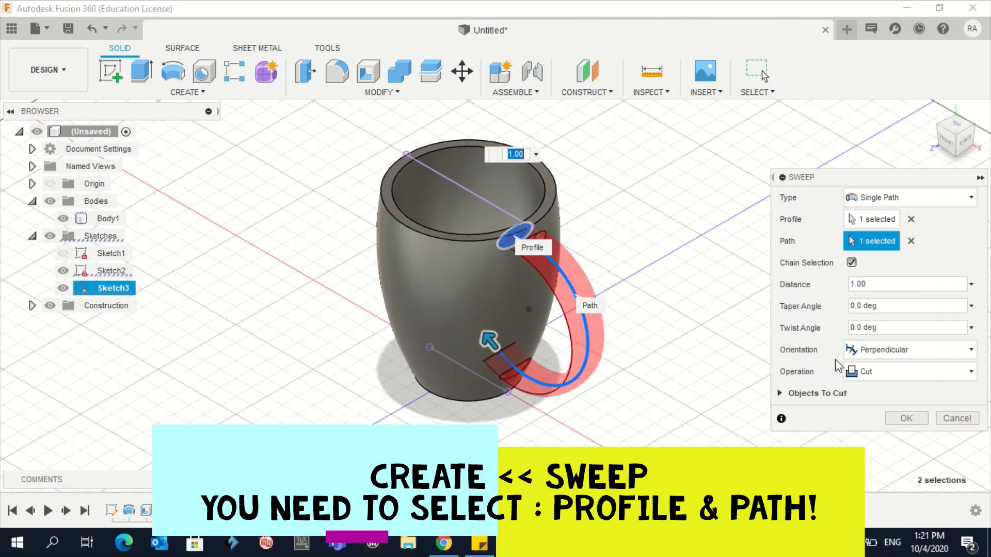
click(861, 372)
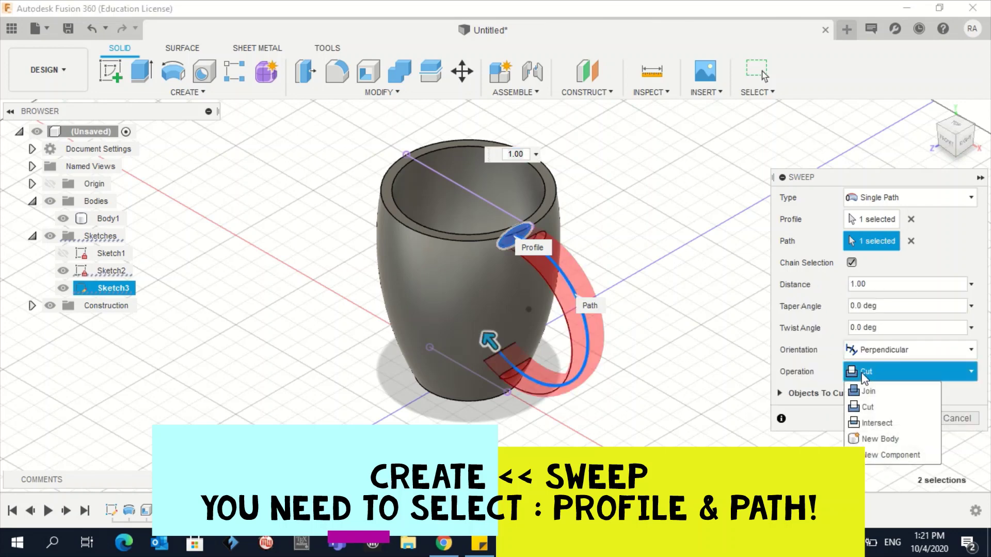
click(877, 439)
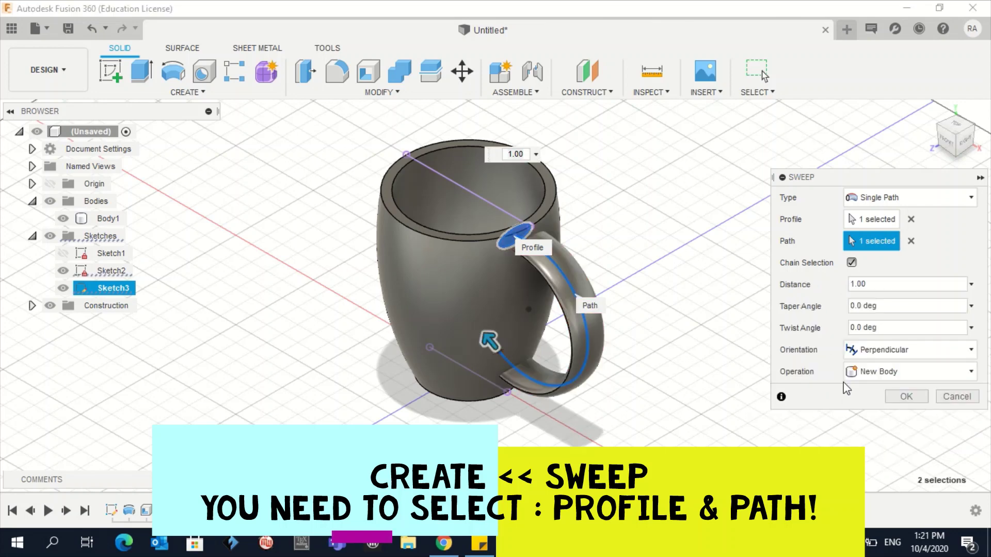
click(909, 397)
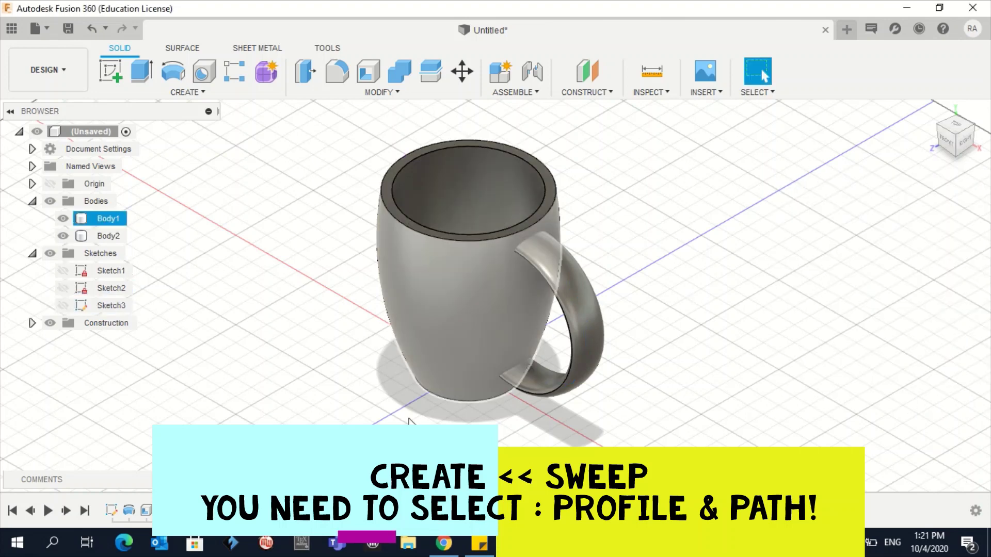
- Inspect the handle ends inside the cup and read the PDF handout's section on splitting and combining bodies
click(932, 110)
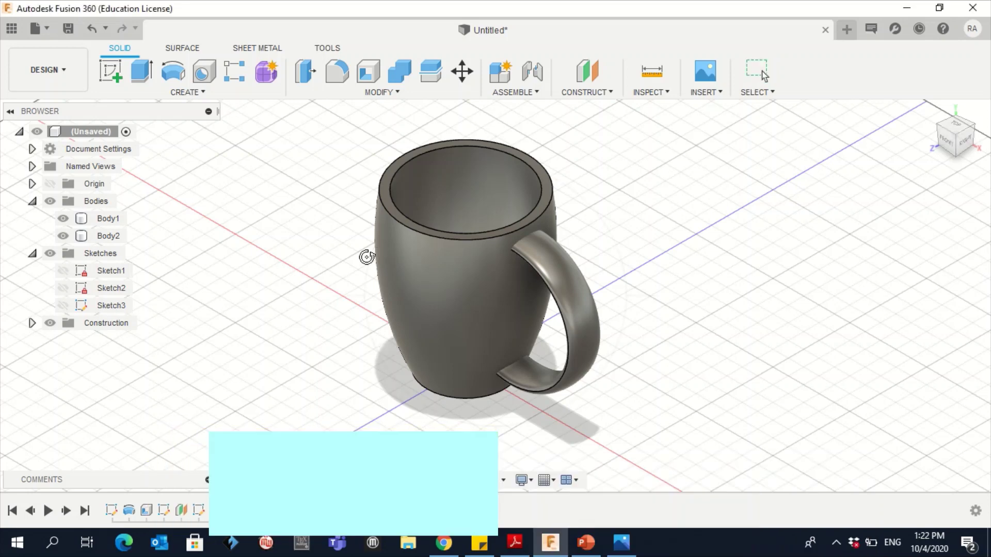
shift+middle_drag(367, 256, 368, 310)
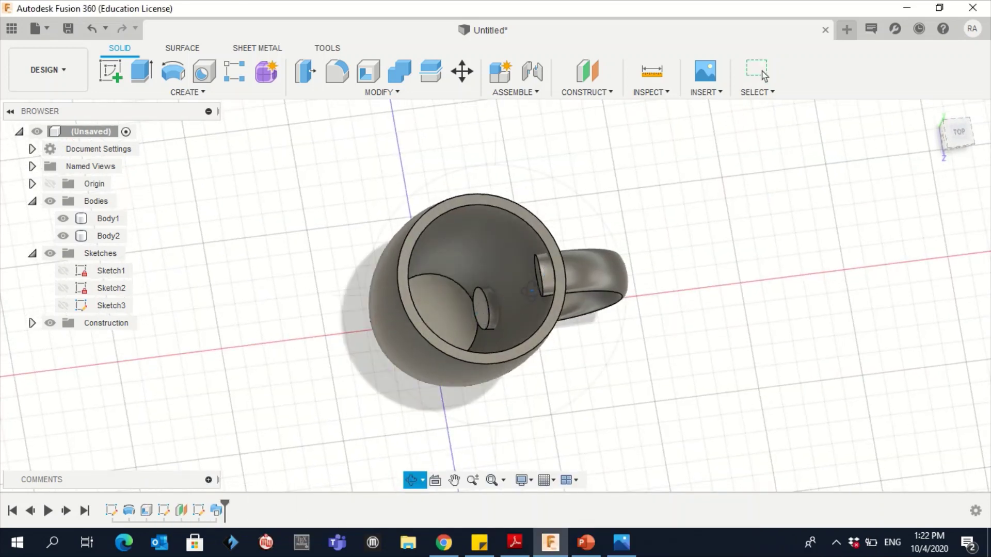
drag(518, 285, 499, 260)
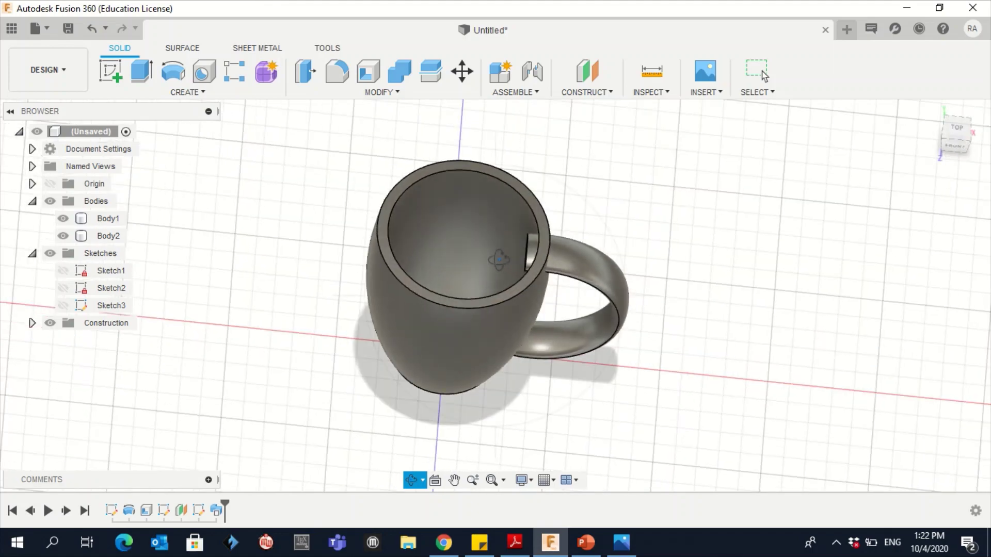
click(514, 541)
scroll(153, 223, down, 15)
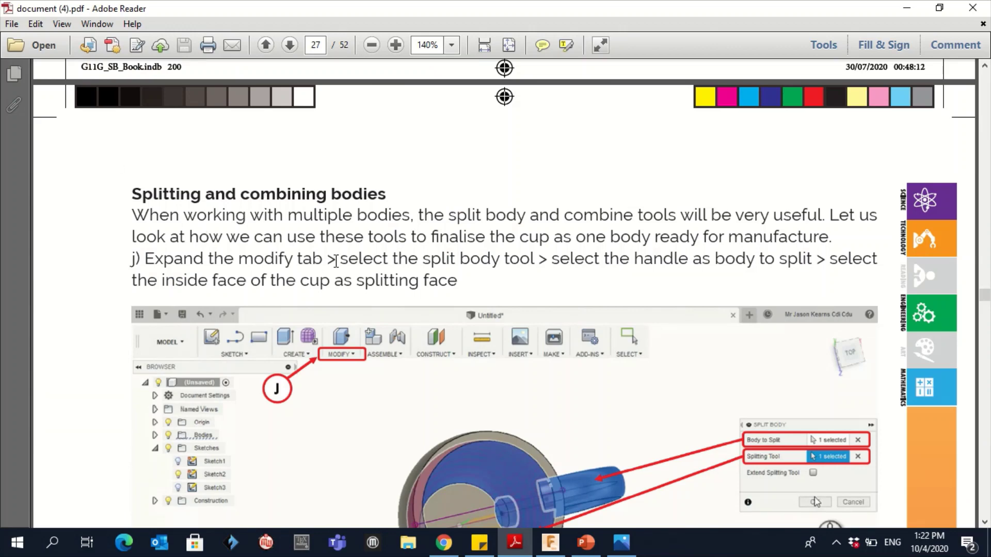
scroll(336, 263, down, 5)
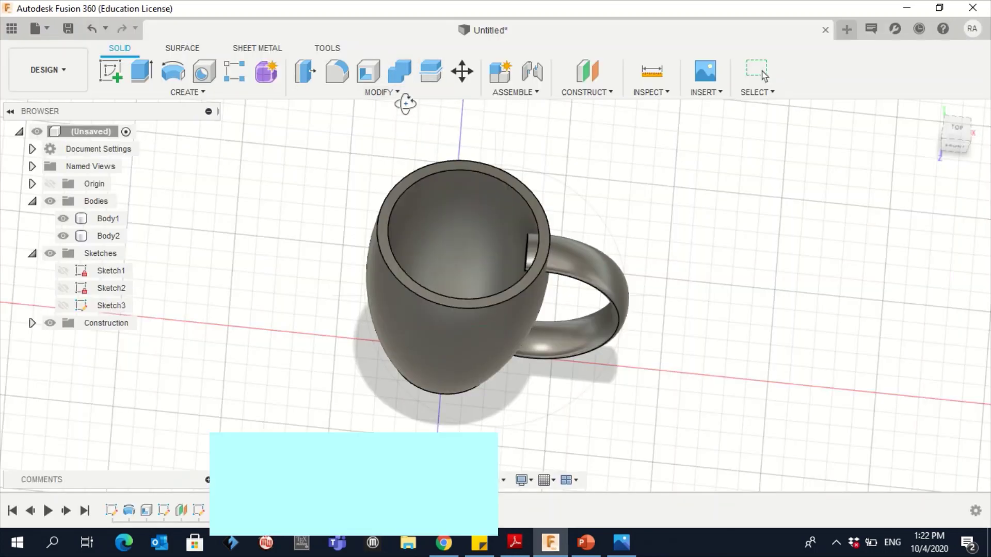
- Split the handle body with the Split Body command, using the cup body as the splitting tool
click(404, 93)
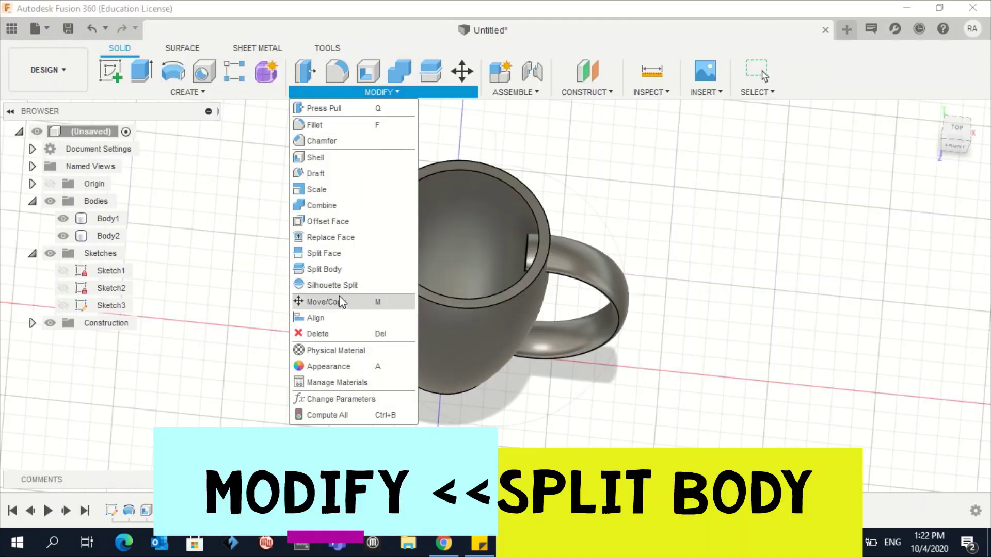
click(325, 269)
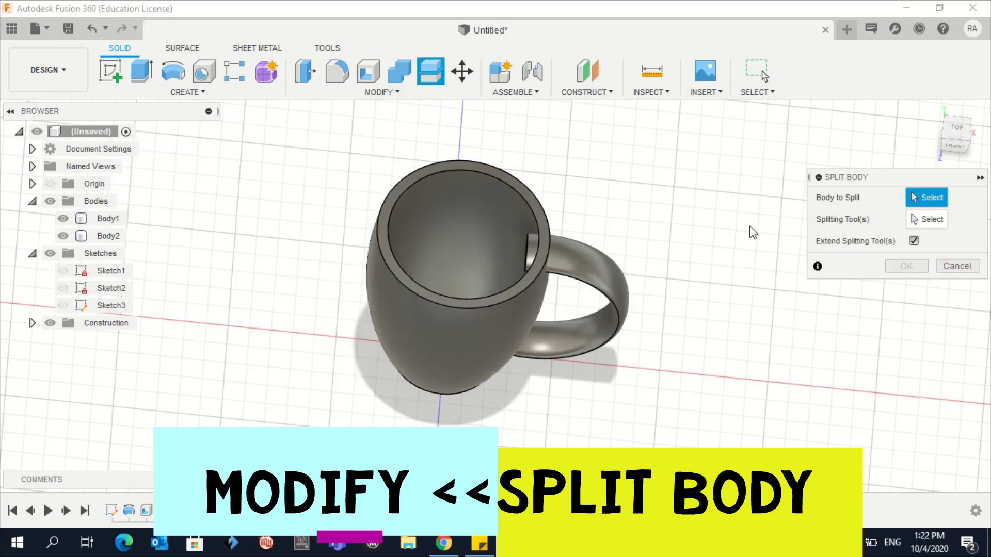
click(612, 275)
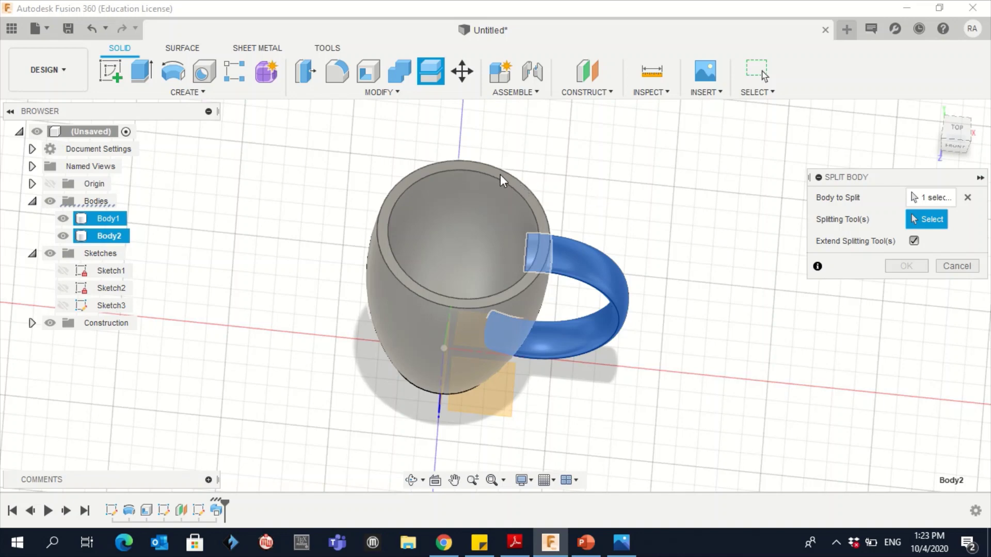
click(515, 184)
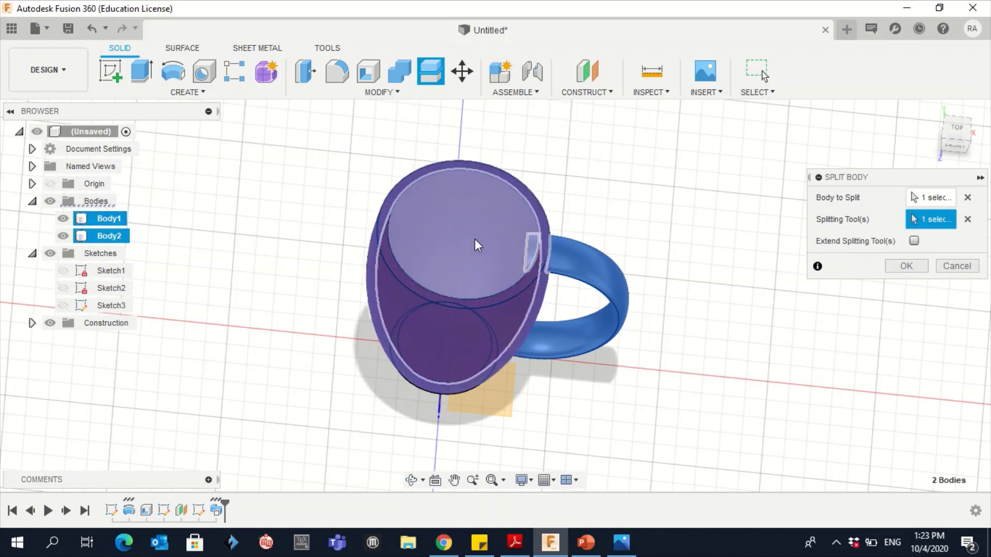
click(921, 266)
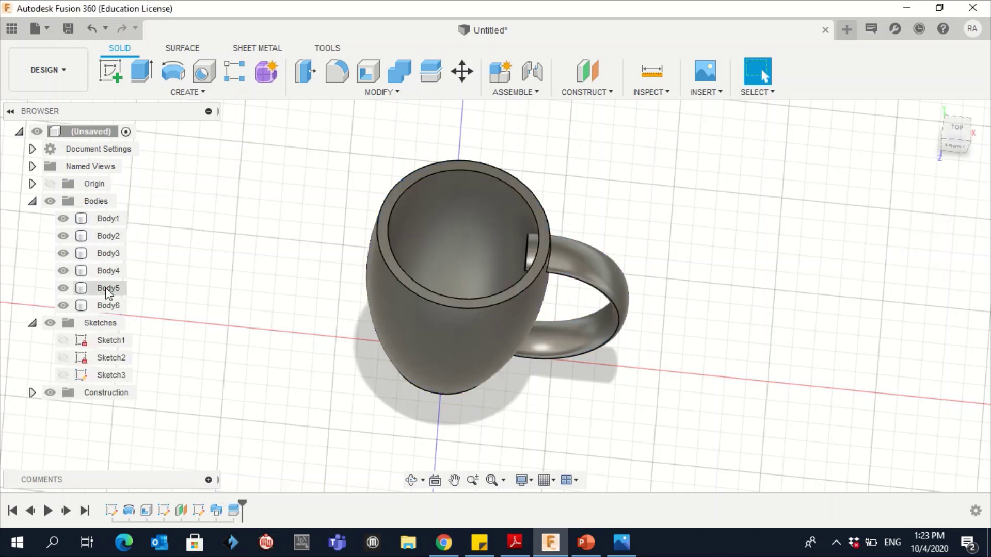
- Identify the handle pieces sticking out inside the cup by switching Body4 and Body5 off and on, leaving both hidden
click(411, 480)
drag(382, 263, 381, 292)
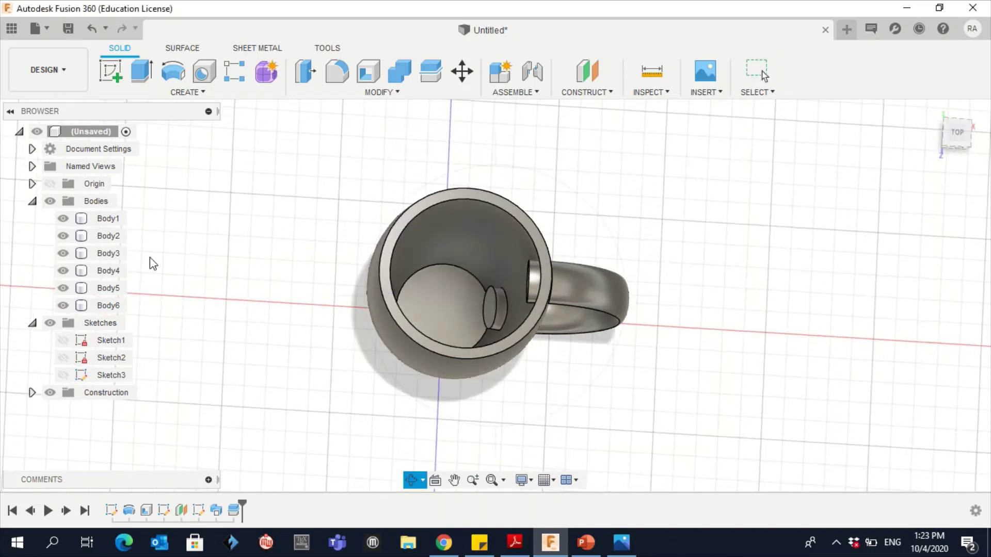
click(63, 288)
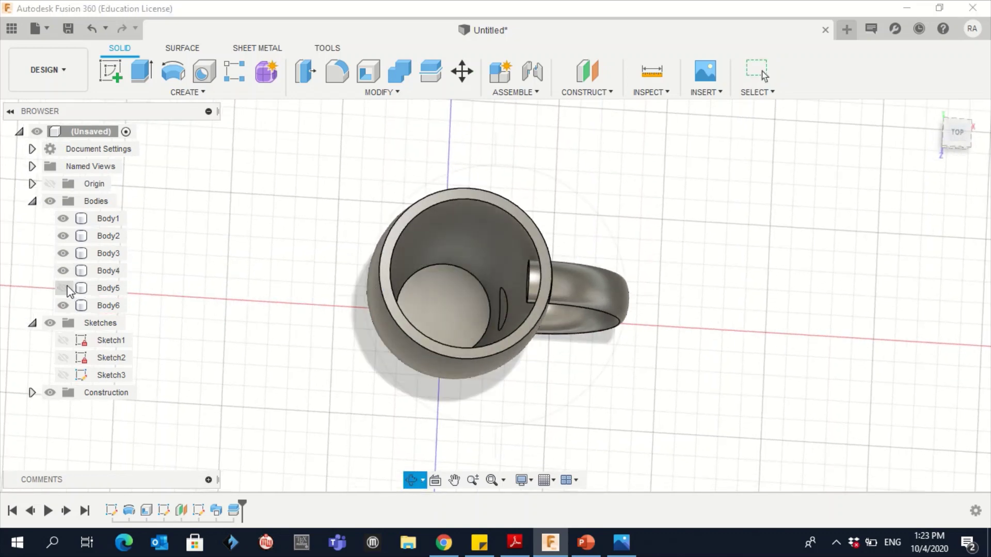
click(63, 288)
click(63, 271)
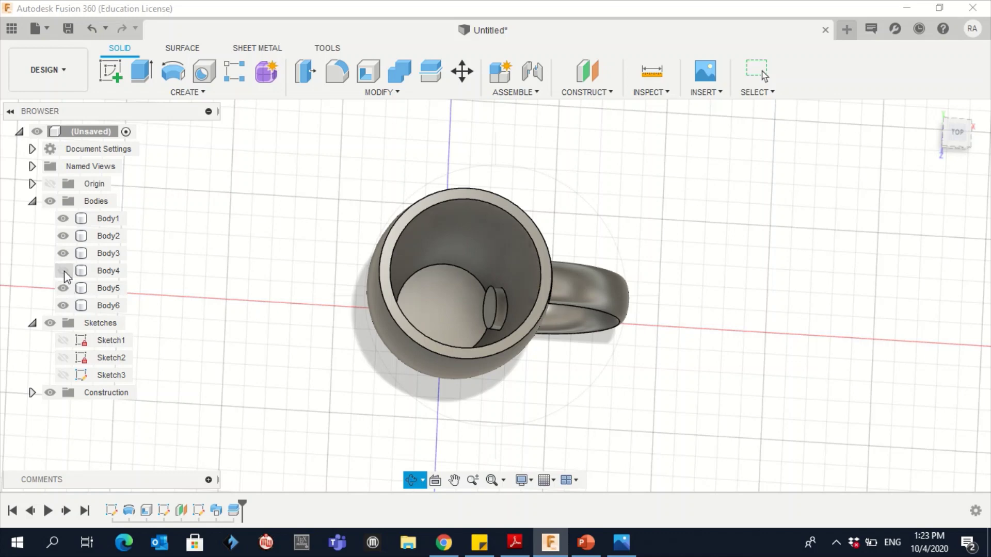
click(63, 271)
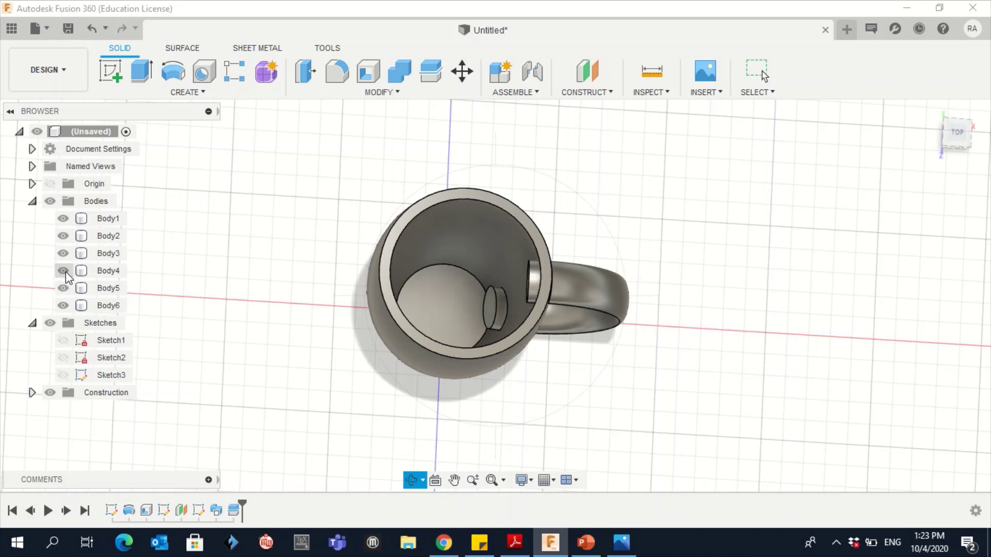
click(63, 270)
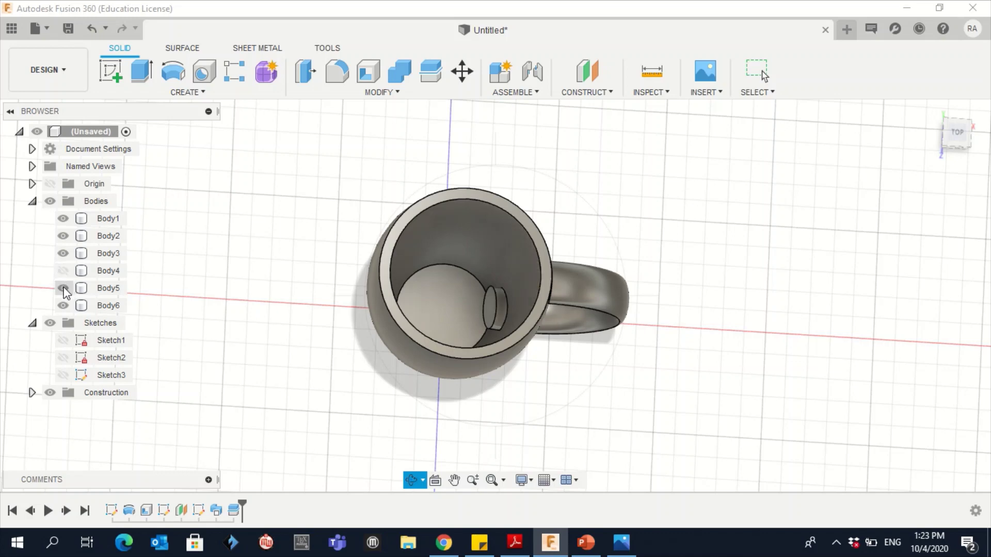
click(63, 288)
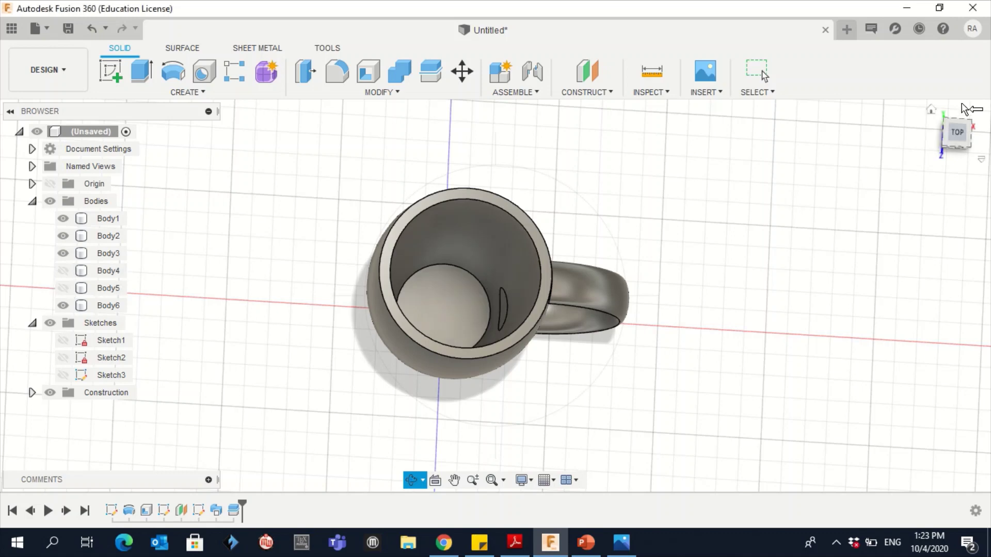
key(Escape)
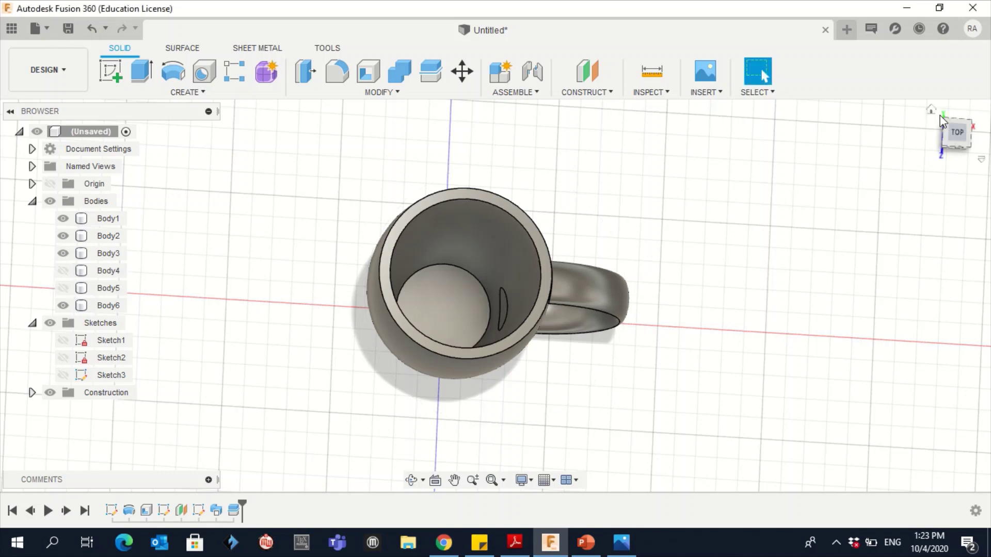
click(932, 111)
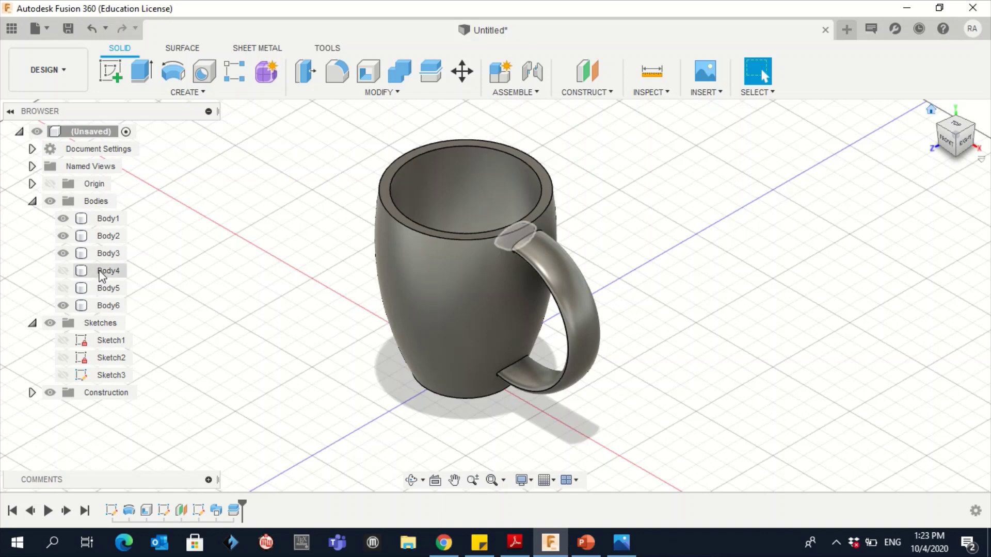
- Remove Body4 and Body5, the two handle end pieces inside the cup, and check the cup's interior
click(102, 273)
right_click(100, 272)
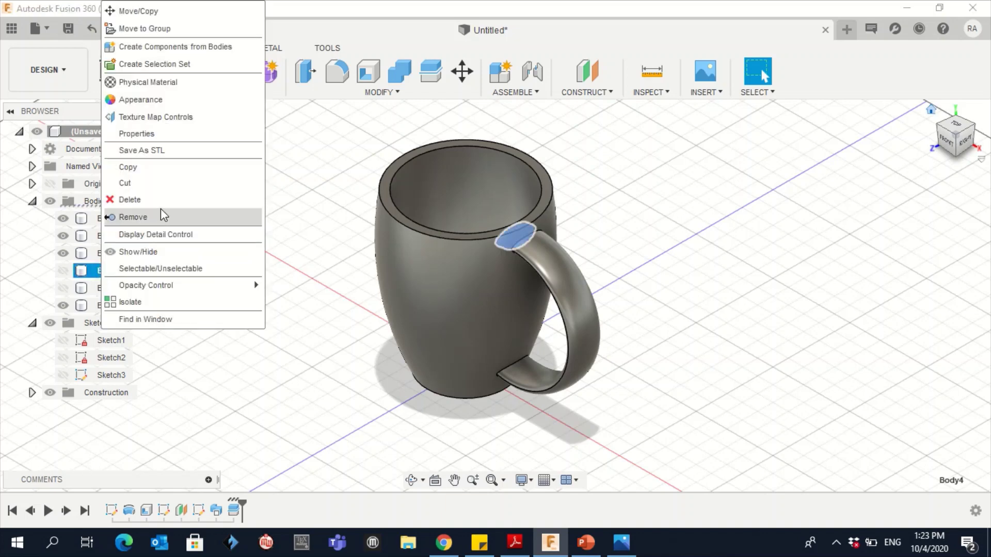
click(160, 217)
click(108, 271)
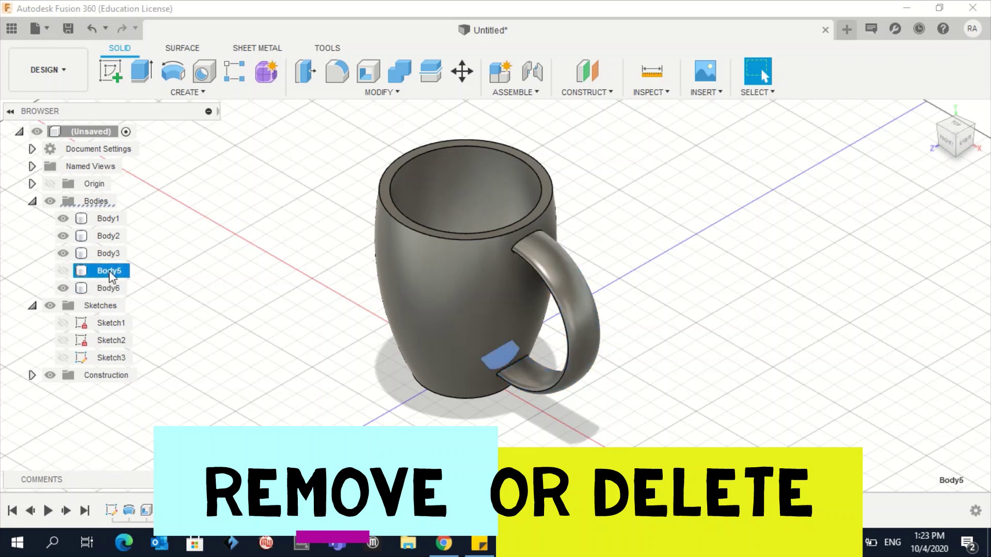
right_click(110, 276)
click(147, 215)
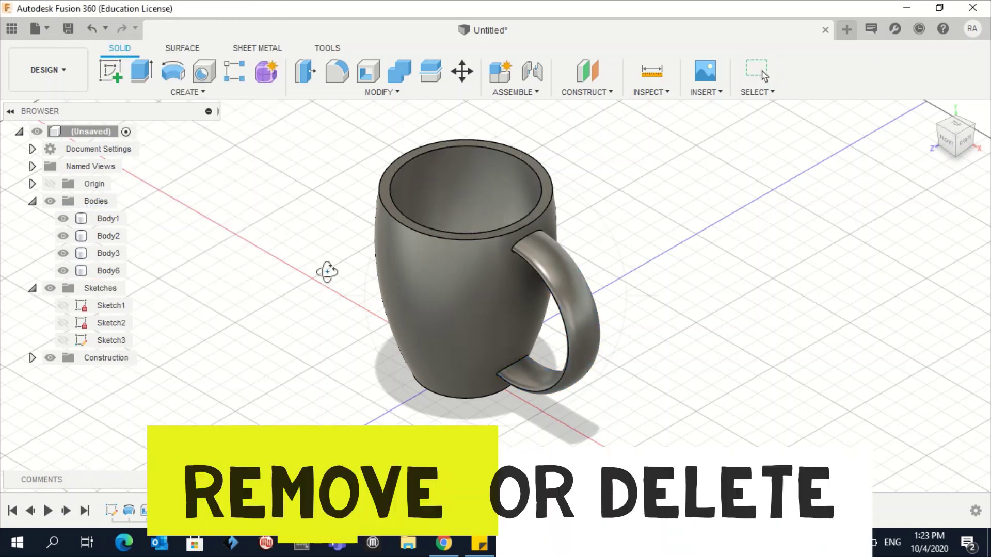
shift+middle_drag(327, 272, 123, 291)
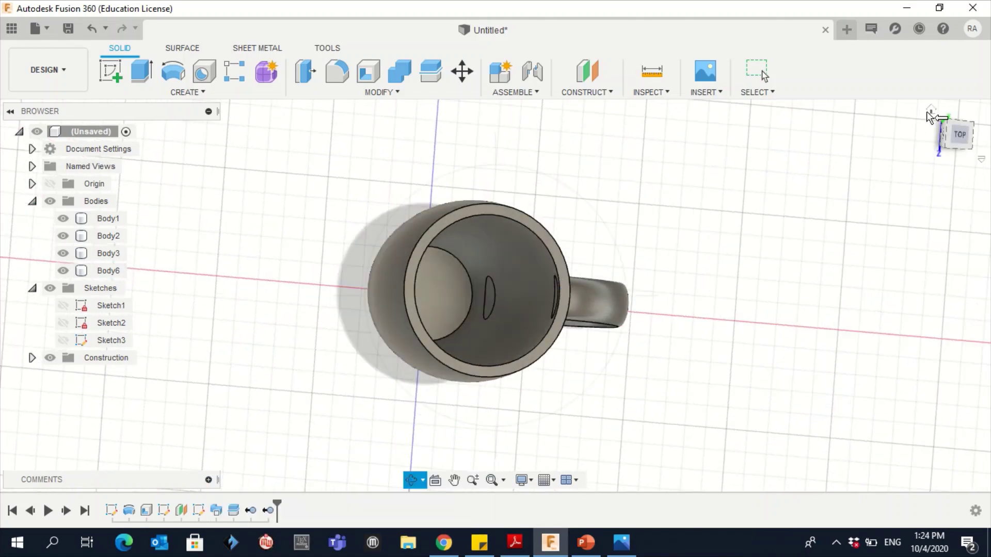
key(Escape)
click(931, 110)
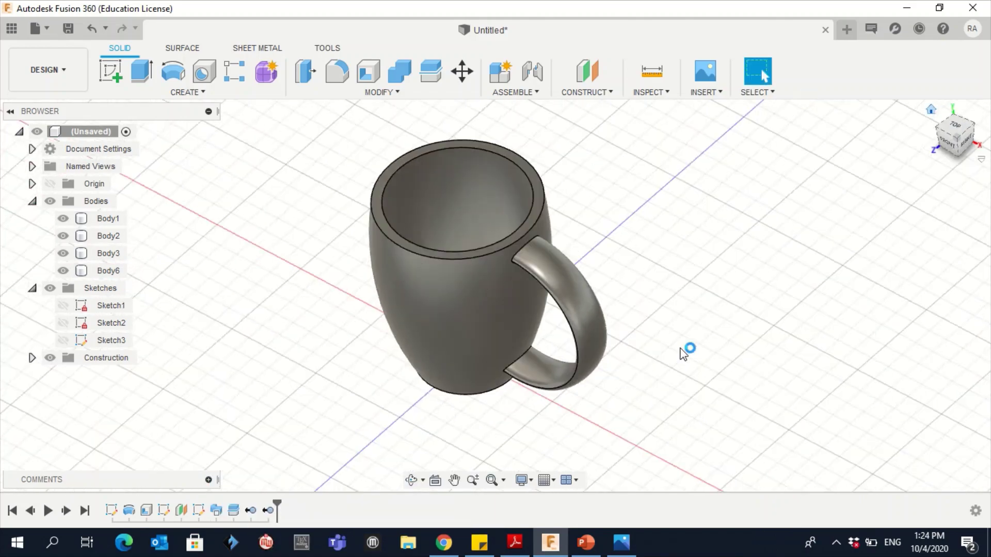
- Combine the cup body with Body2, Body3 and Body6 using the Join operation, and check the joined body by toggling its visibility
click(518, 327)
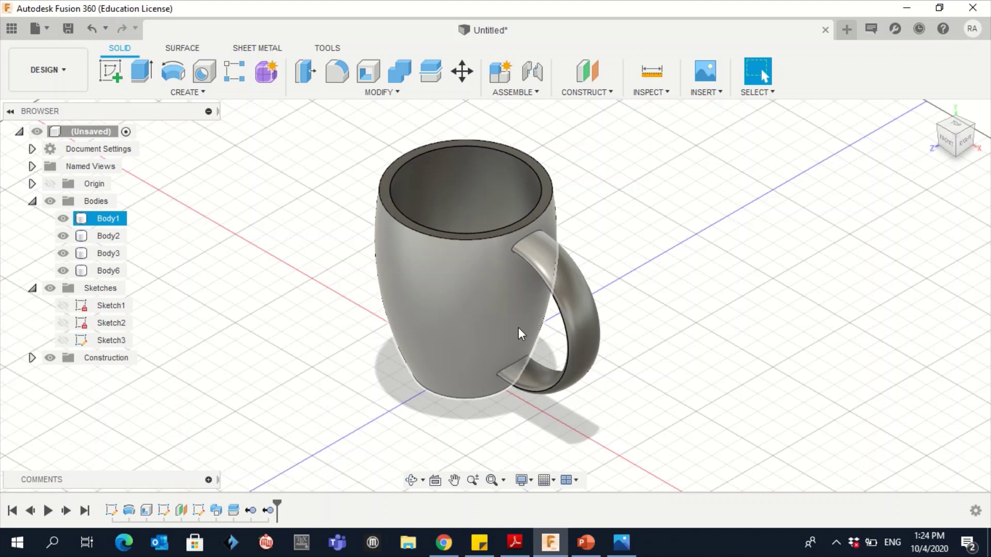
click(448, 115)
click(384, 89)
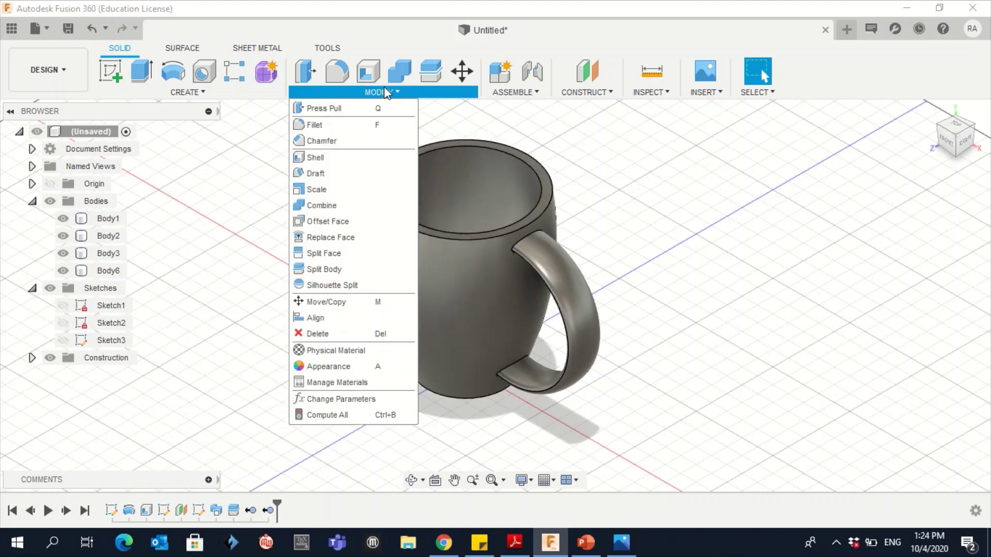
click(336, 205)
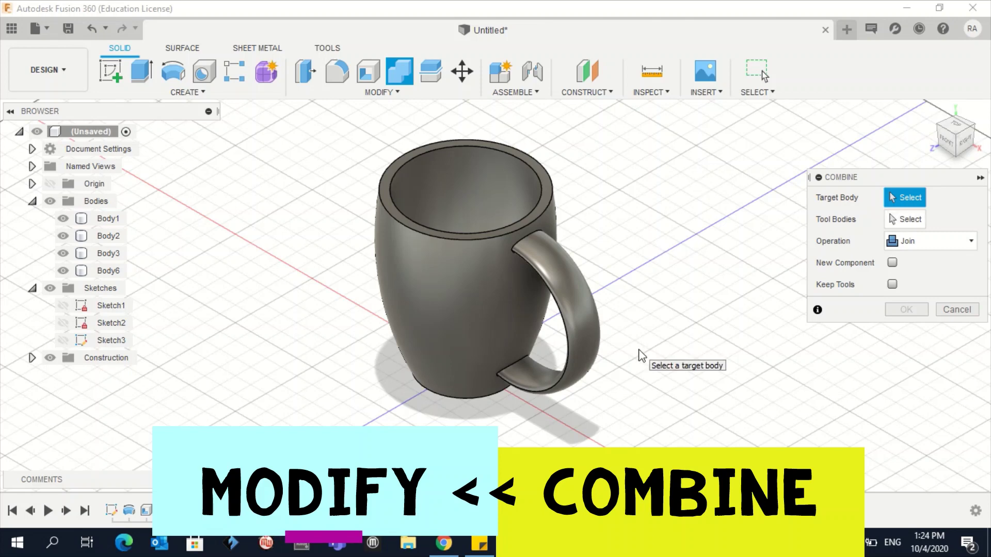
click(441, 320)
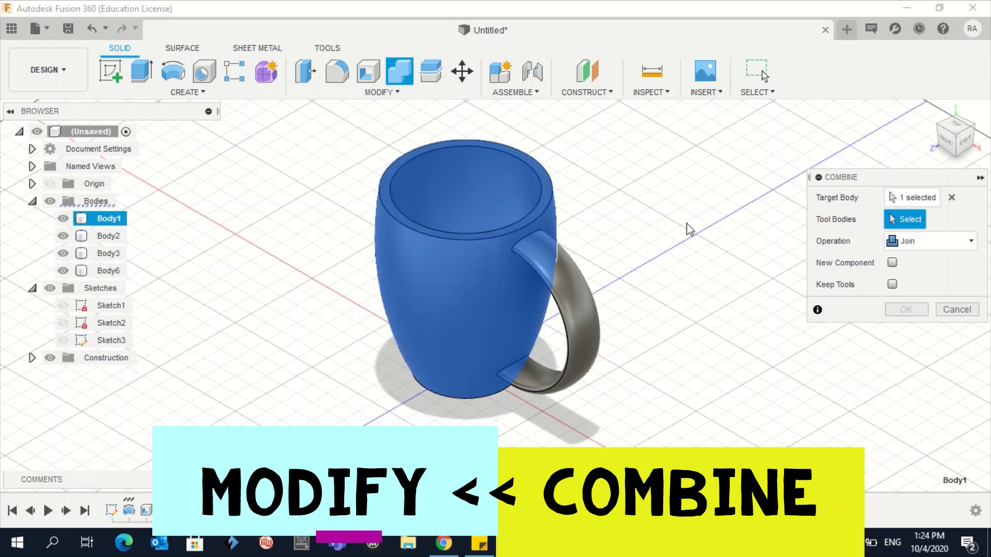
click(105, 236)
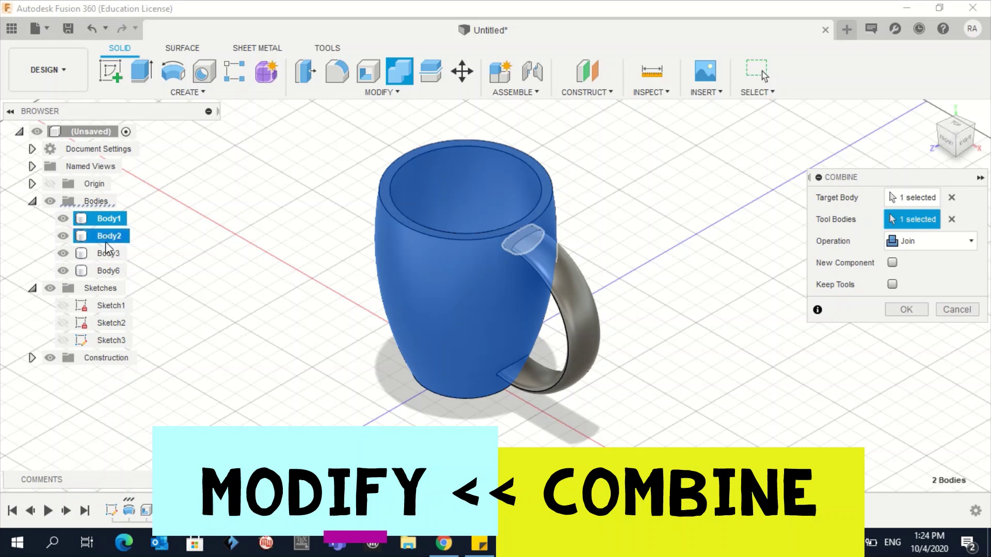
click(108, 253)
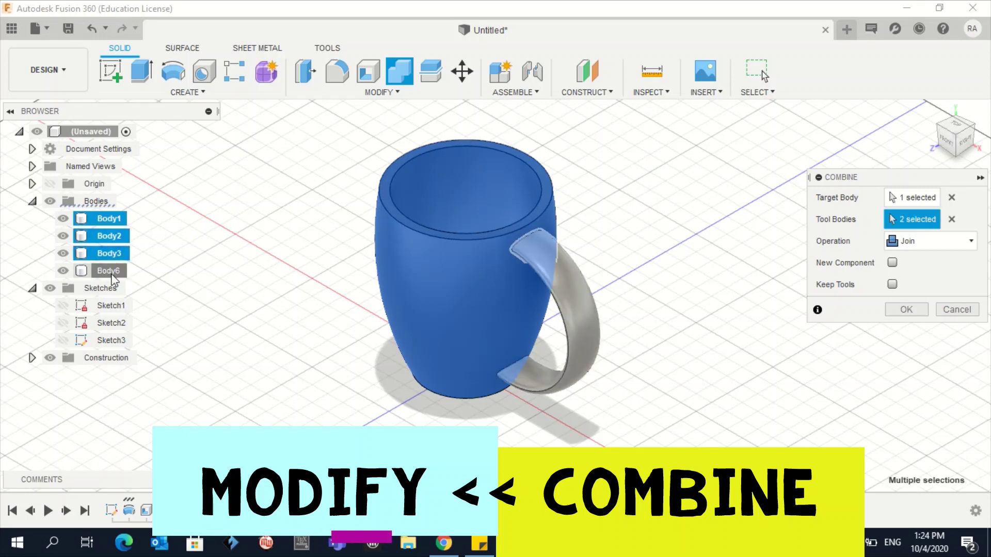
click(110, 271)
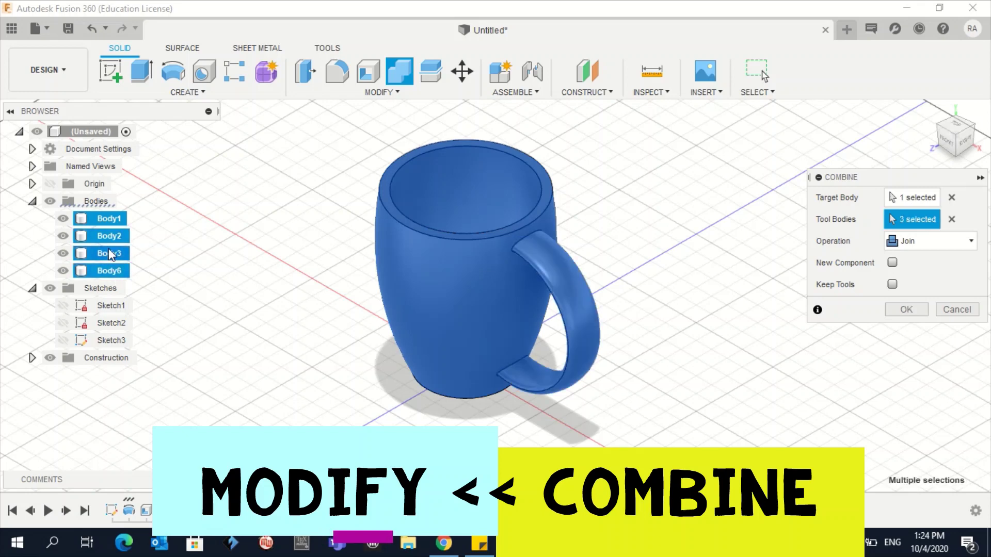
click(890, 241)
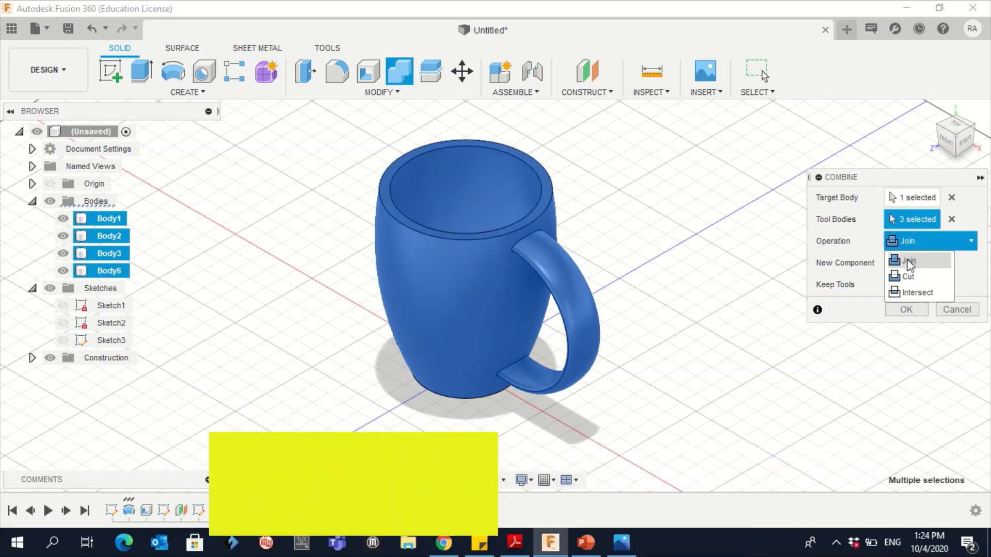
click(910, 262)
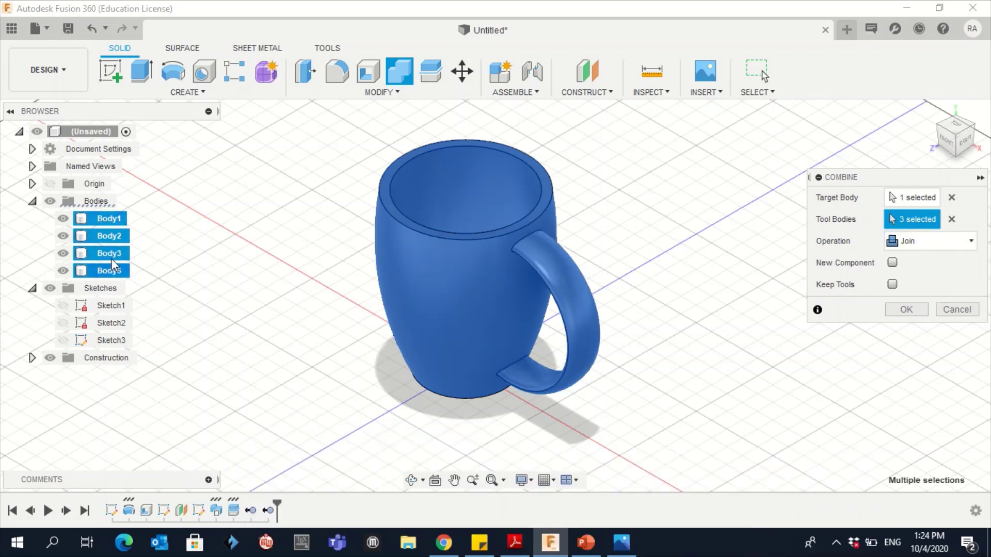
click(907, 309)
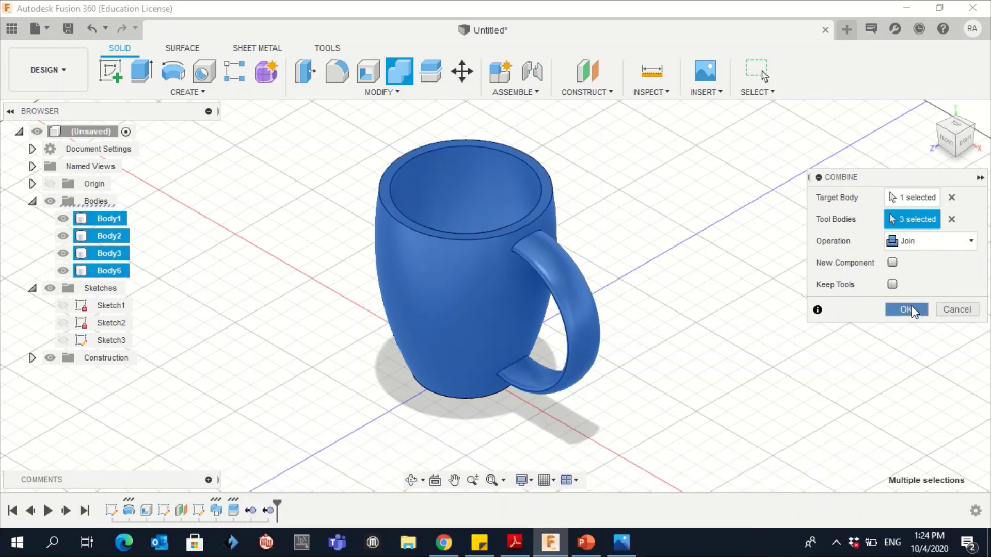
click(91, 220)
click(64, 219)
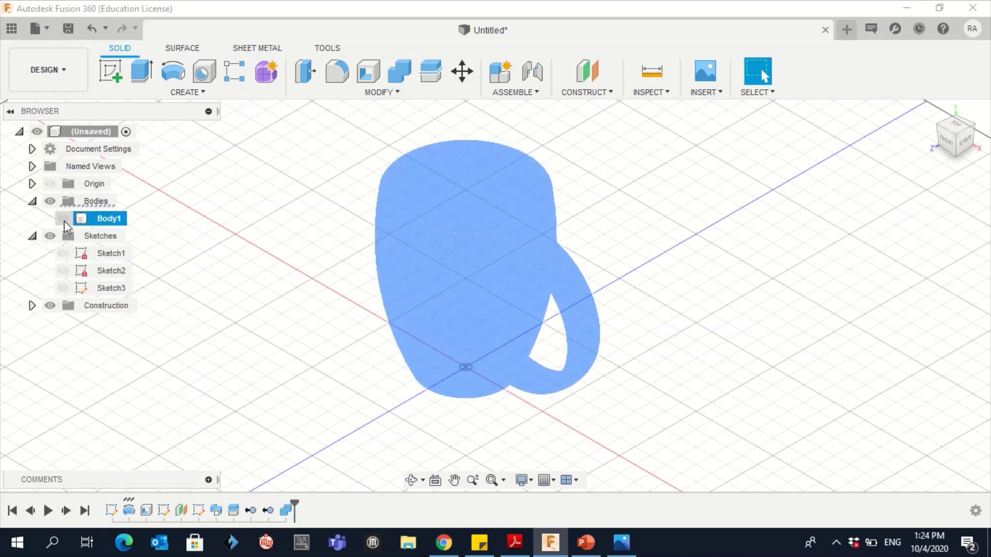
click(64, 219)
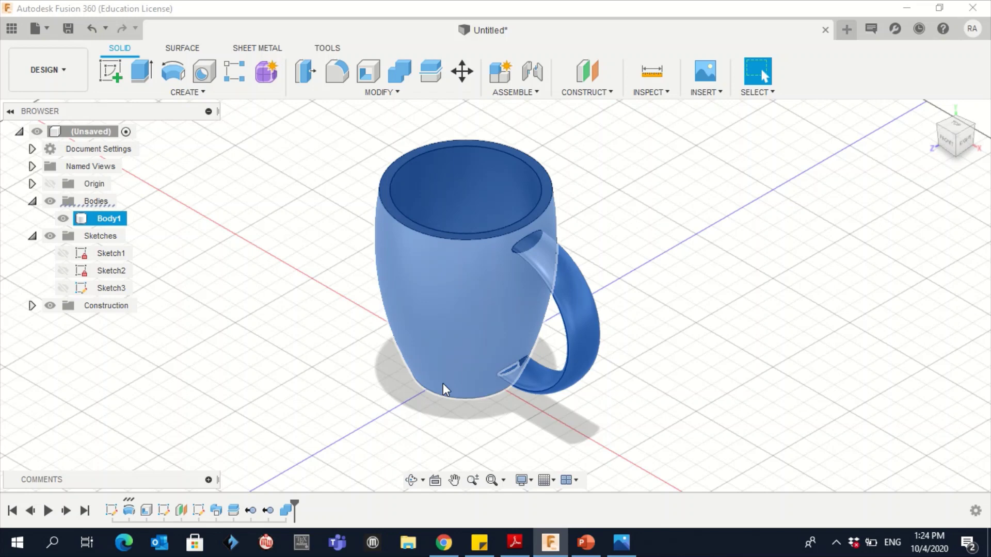
click(292, 405)
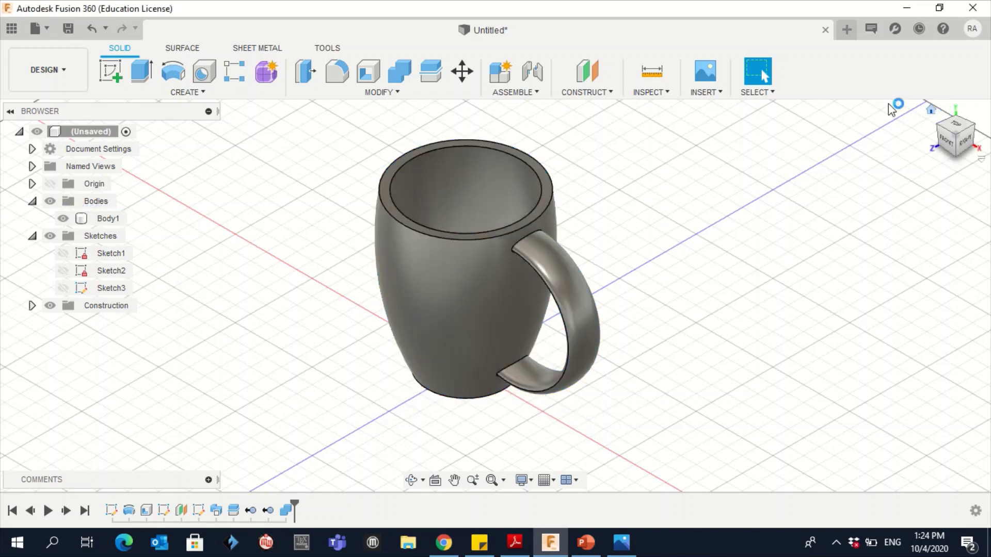
- Start the Appearance command for bodies and components and open the Glass, Color Density materials in the Fusion 360 library
middle_drag(639, 107, 672, 159)
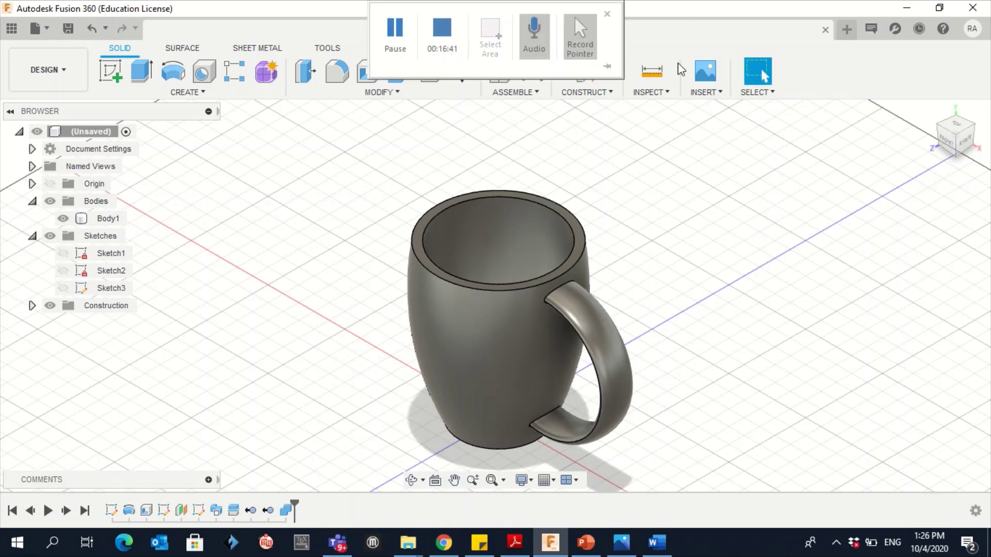
key(Escape)
click(513, 272)
click(670, 301)
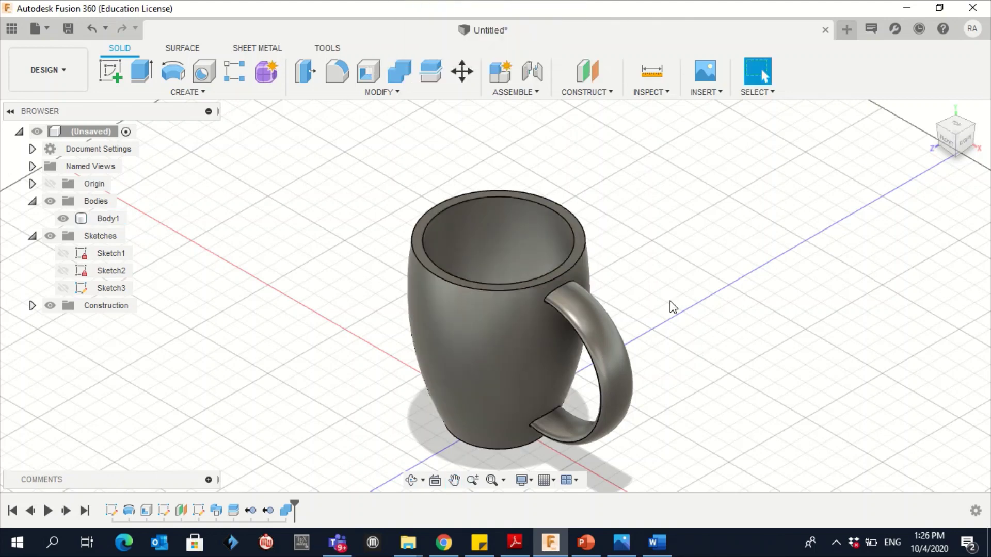
click(431, 97)
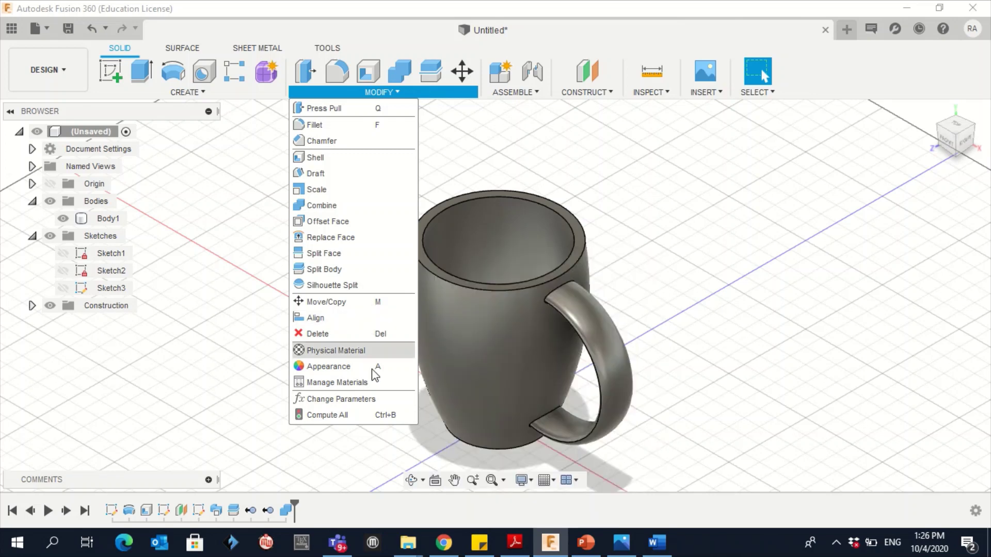
click(328, 367)
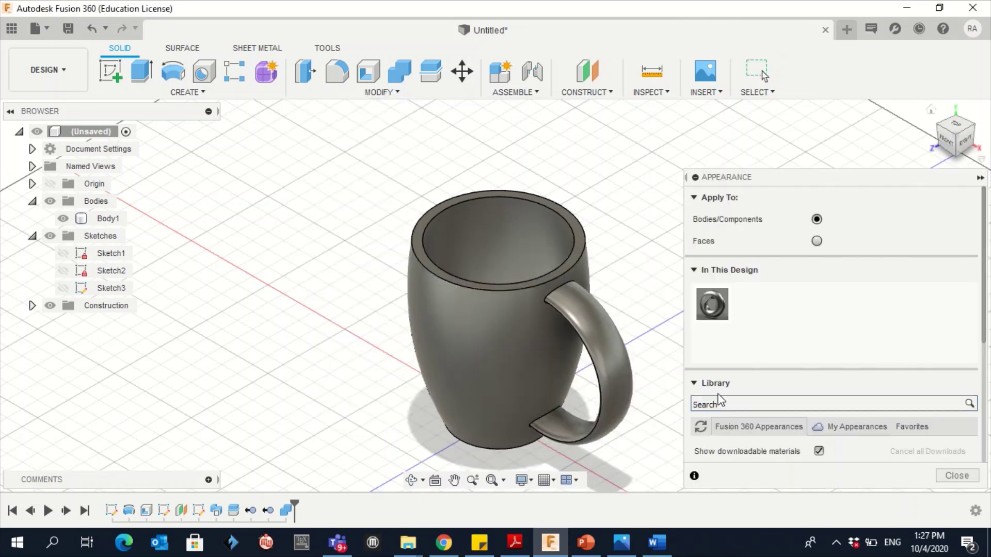
click(694, 385)
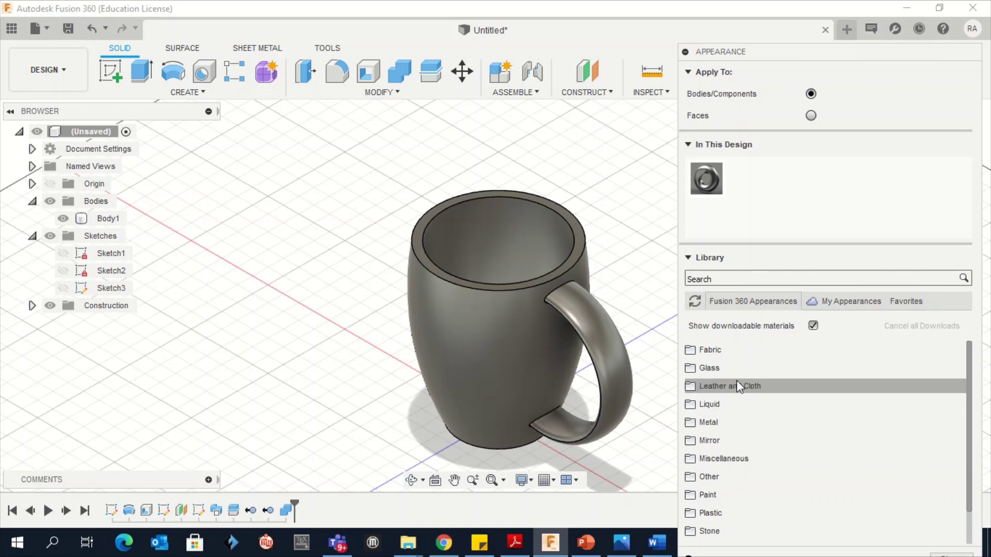
click(713, 367)
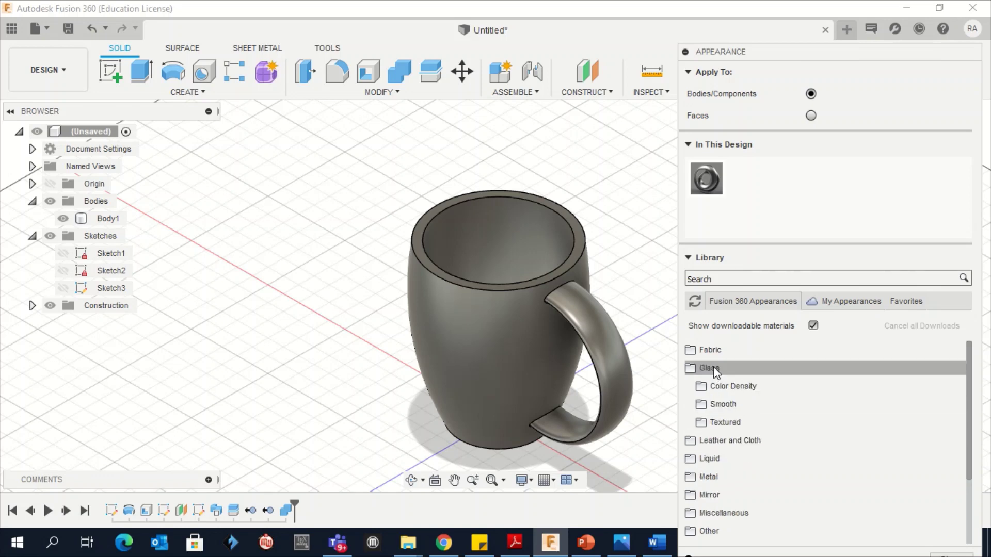
click(735, 387)
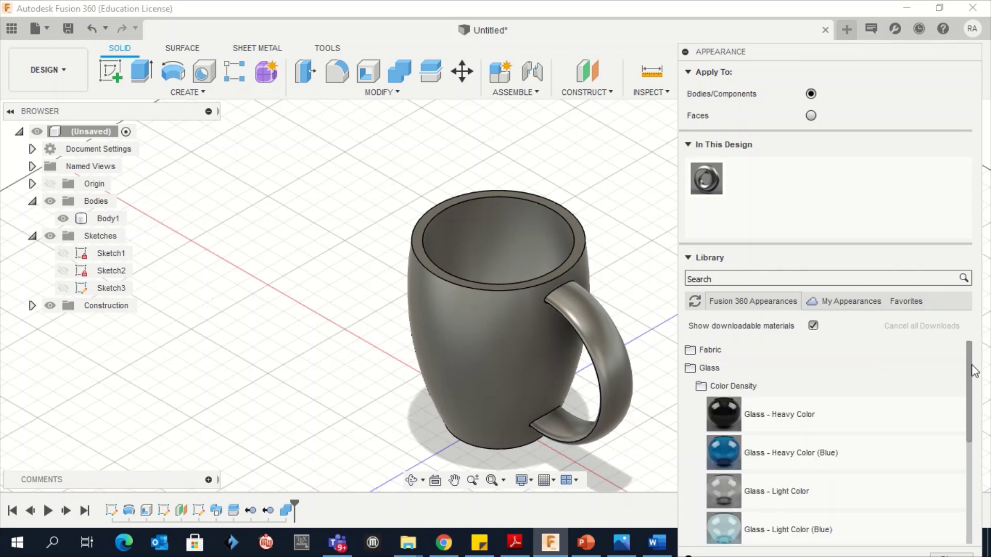
drag(975, 370, 974, 398)
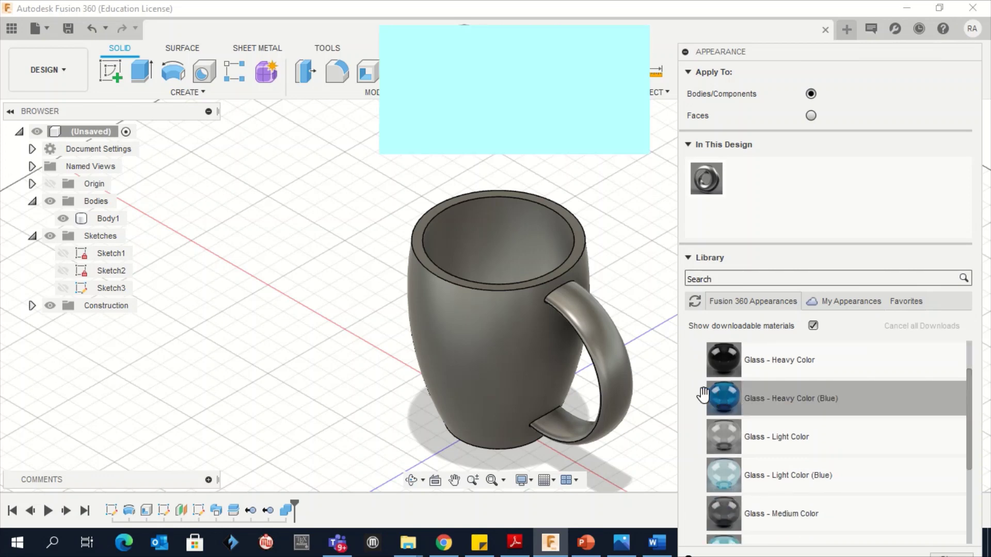
- Try Glass - Heavy Color (Blue) on the cup body, replace it with Glass - Heavy Color, and collapse the Appearance dialog
drag(702, 395, 468, 354)
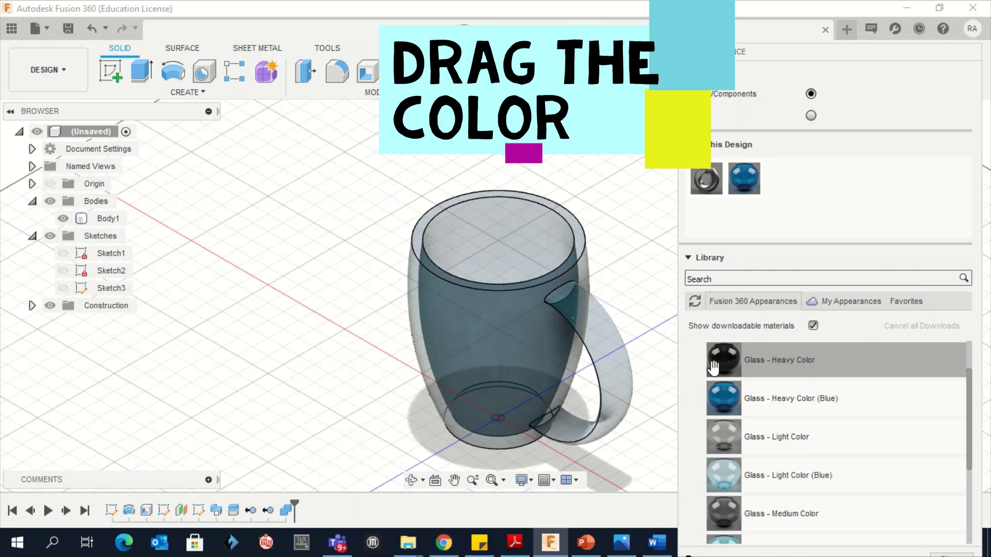
drag(714, 368, 448, 356)
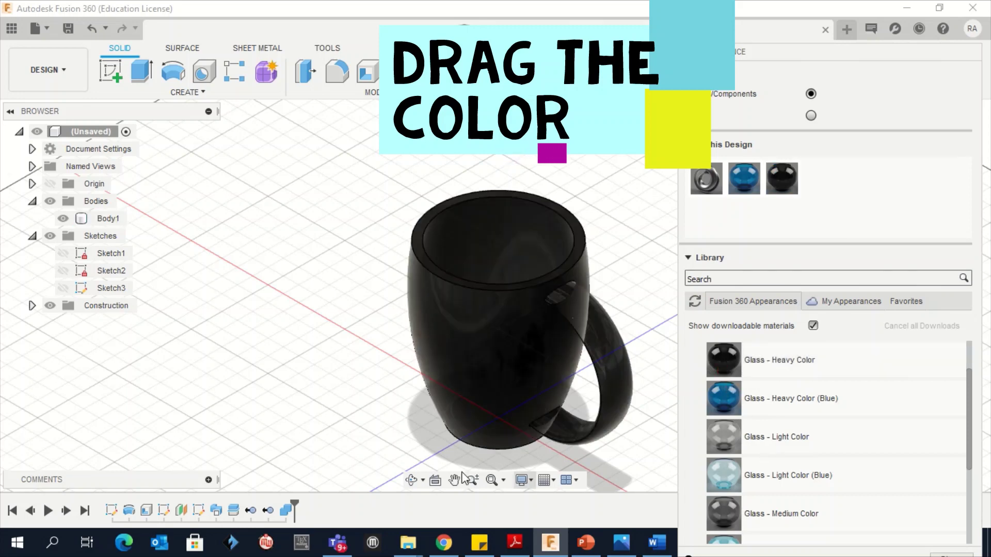
drag(868, 395, 687, 56)
click(686, 52)
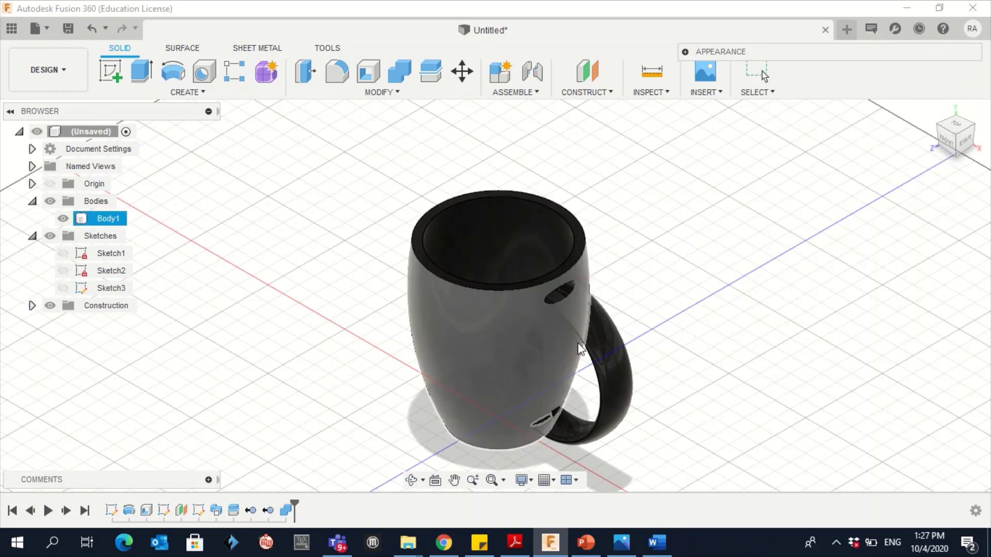
- Switch to the Word worksheet showing Activity 3.3.2 with its spaces for the design screenshot and share link
click(657, 543)
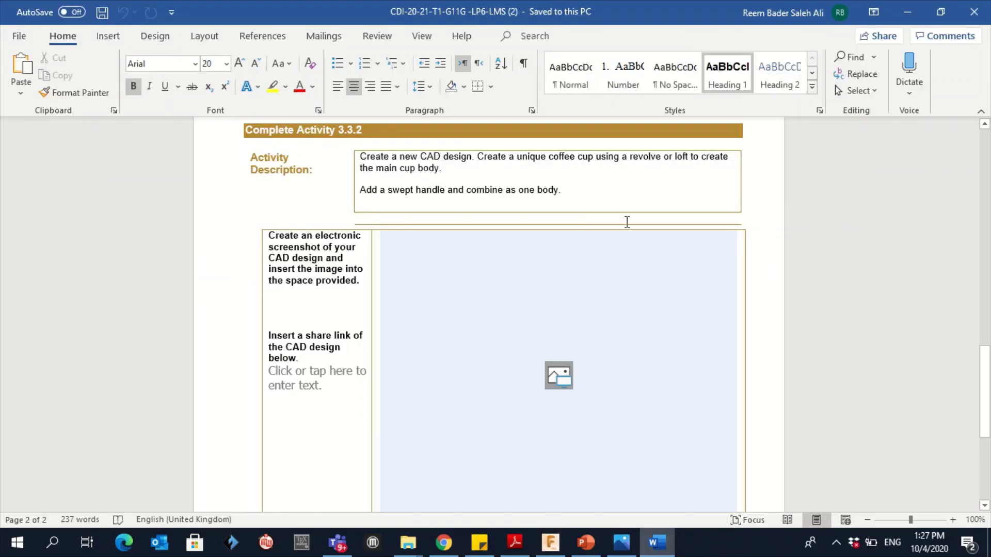